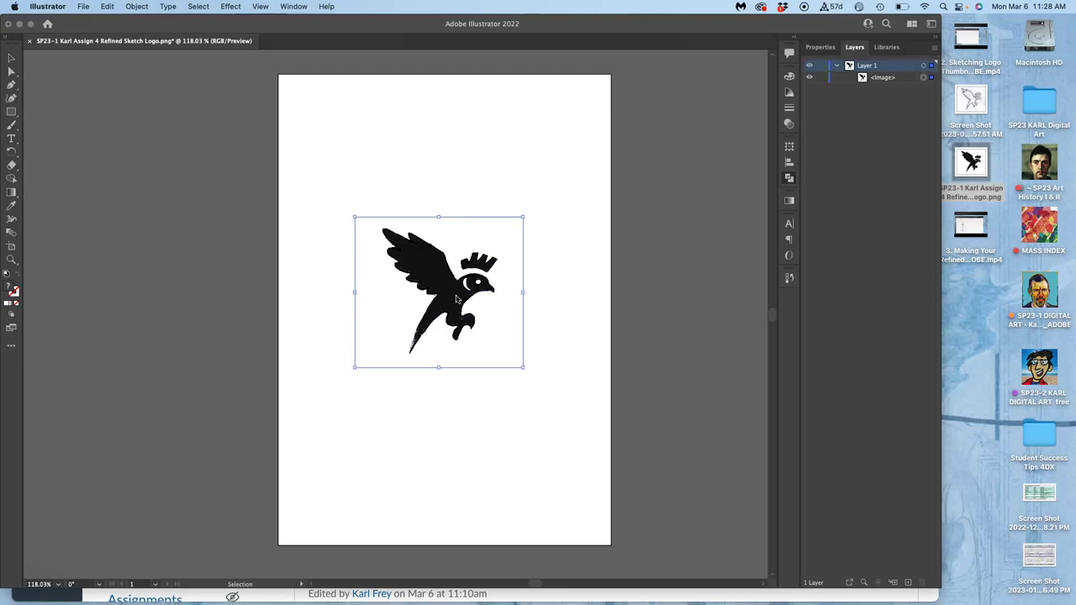
Step: Isolate the bird image, view its Options dialog without changes, and step back out
double_click(458, 298)
key("super+shift+F9")
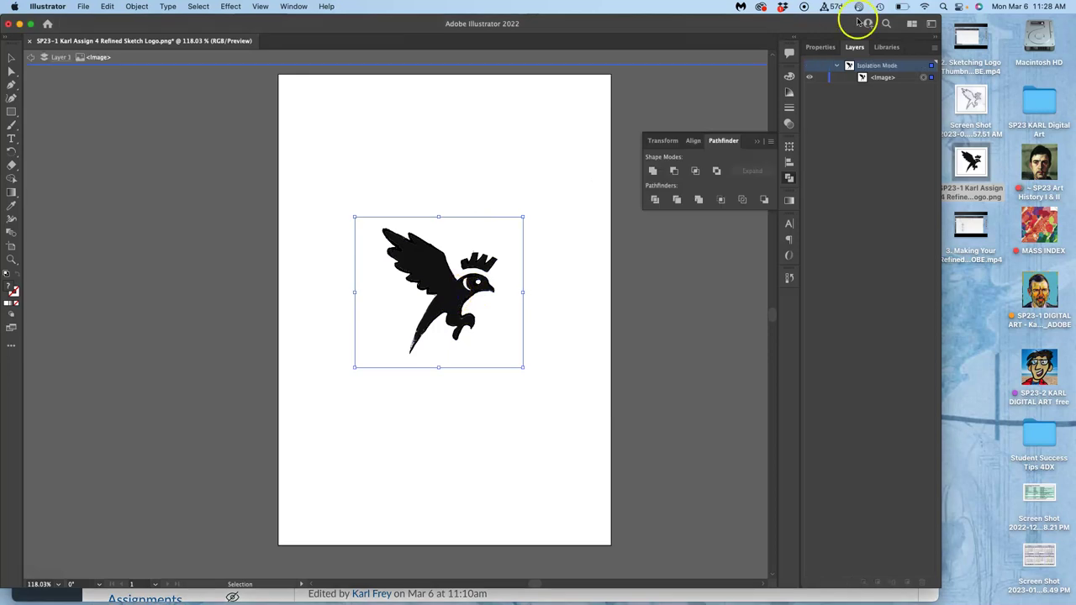
double_click(879, 78)
double_click(866, 77)
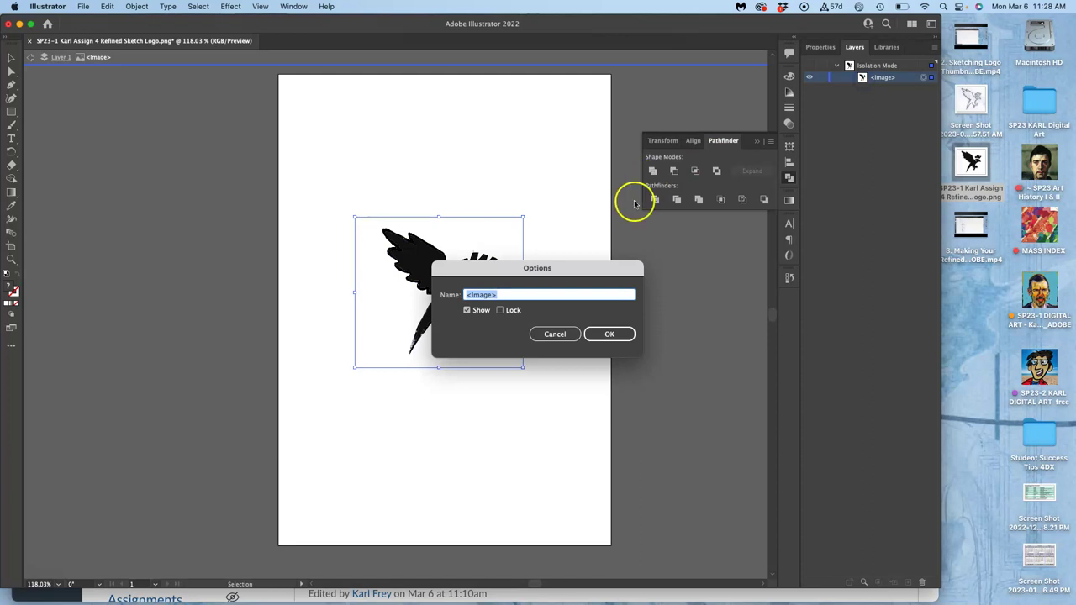
left_click(603, 335)
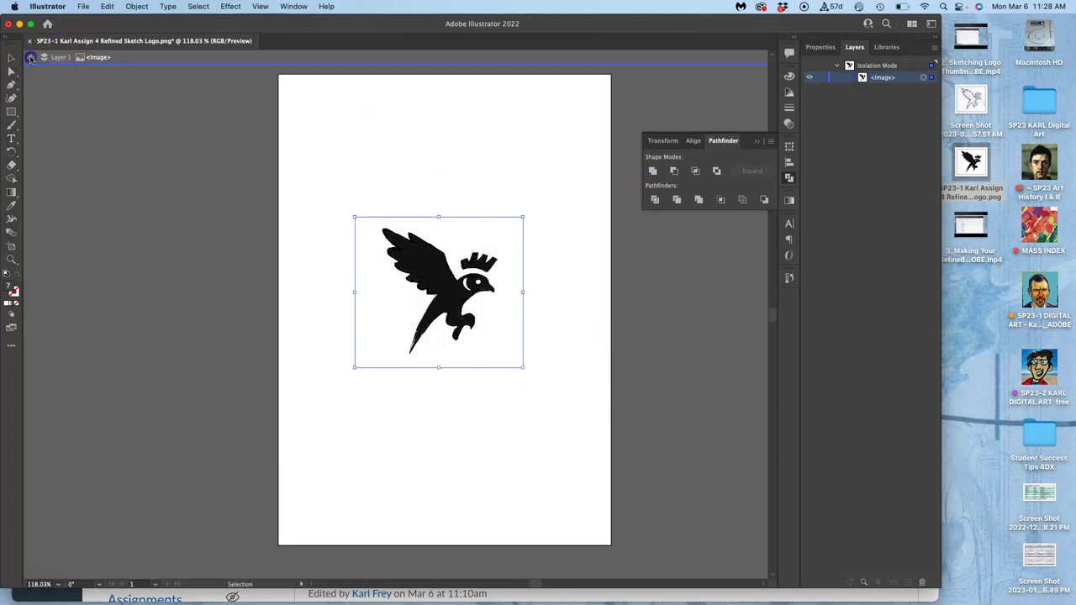
left_click(30, 57)
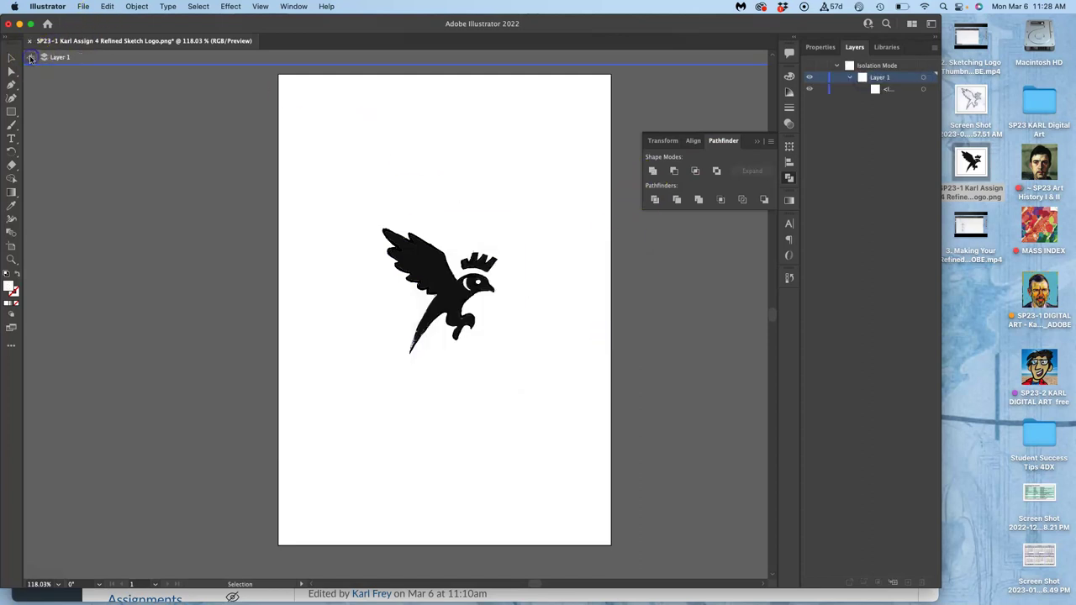
Step: Recheck the image options unchanged and leave isolation mode completely
double_click(903, 94)
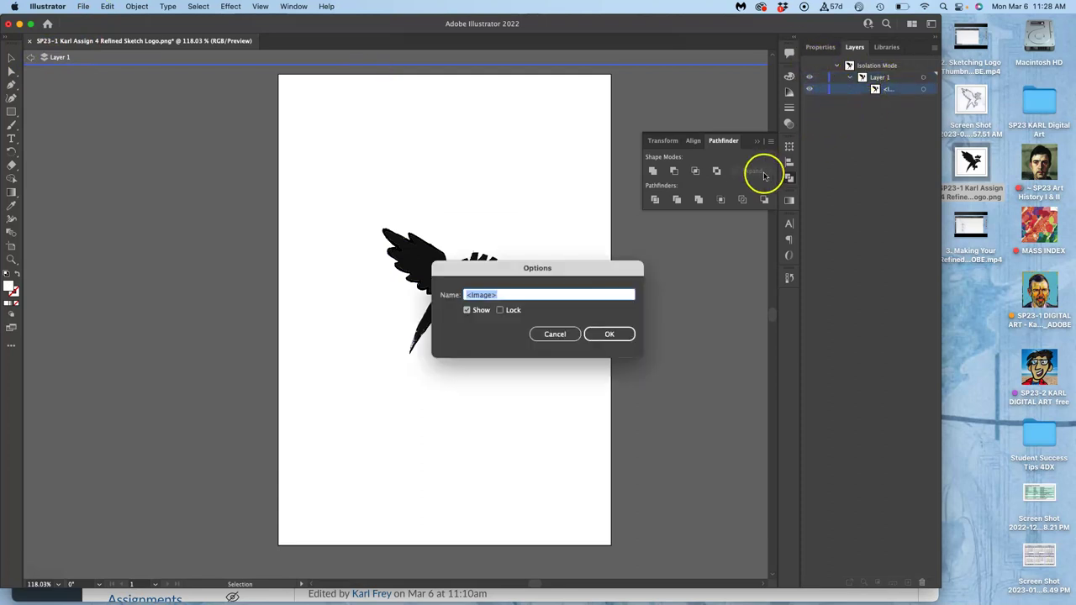
left_click(616, 334)
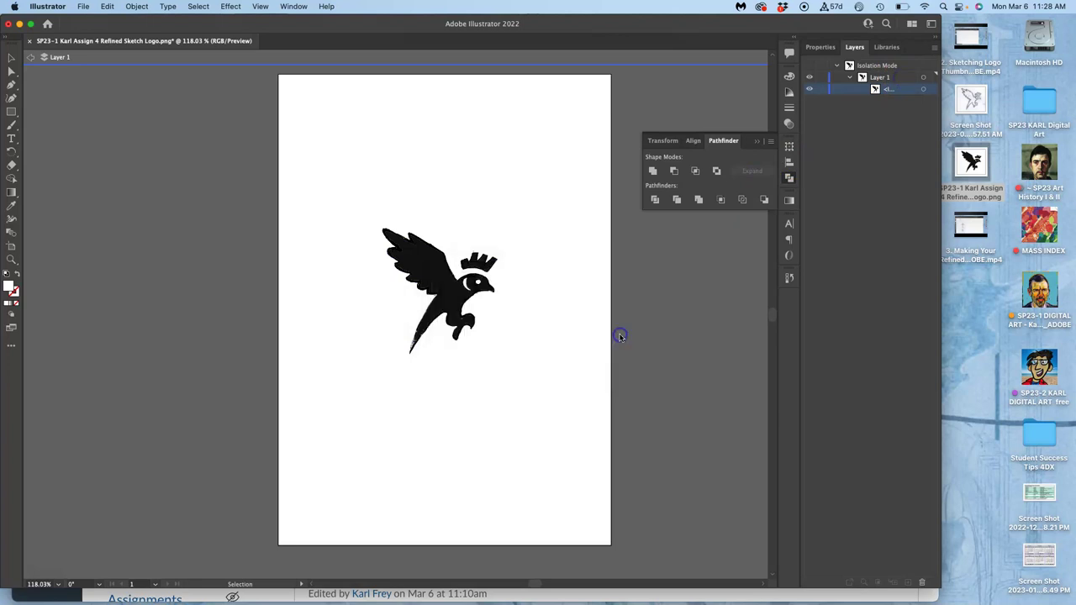
left_click(903, 80)
left_click_drag(897, 81, 812, 67)
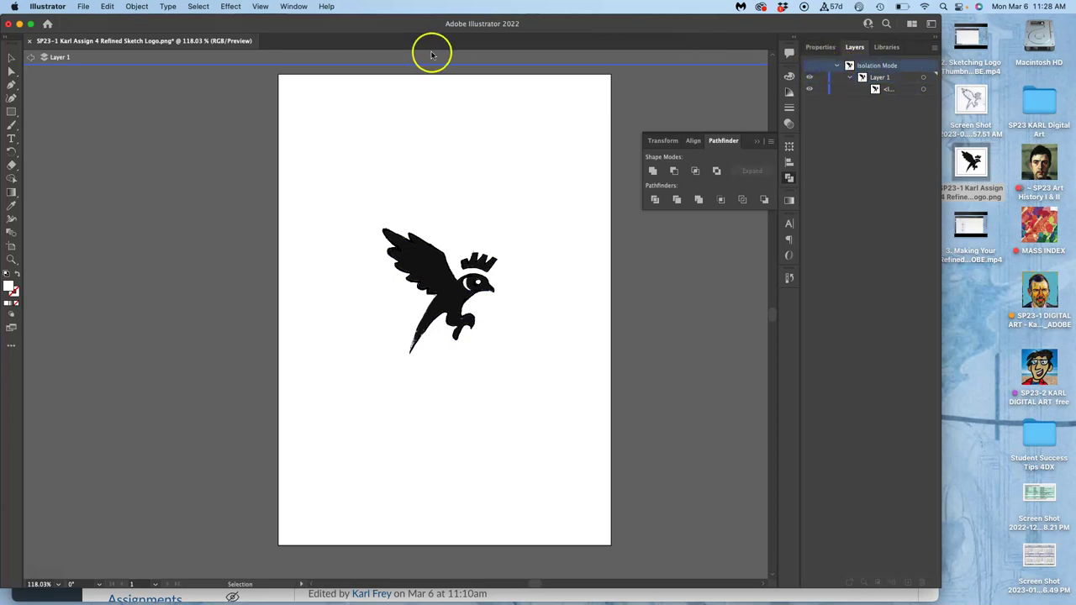
left_click(56, 66)
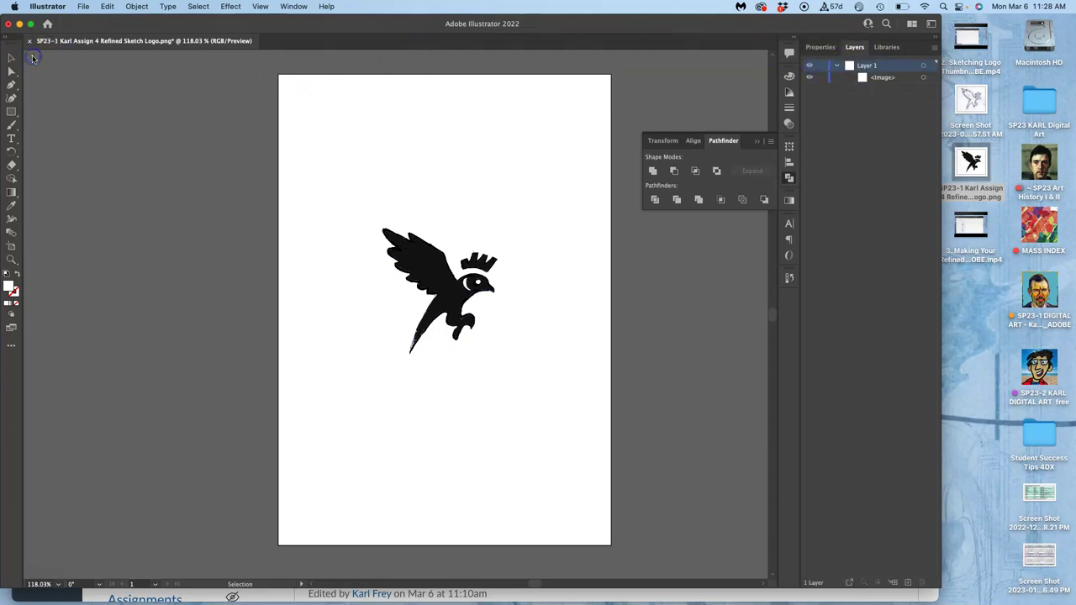
double_click(899, 82)
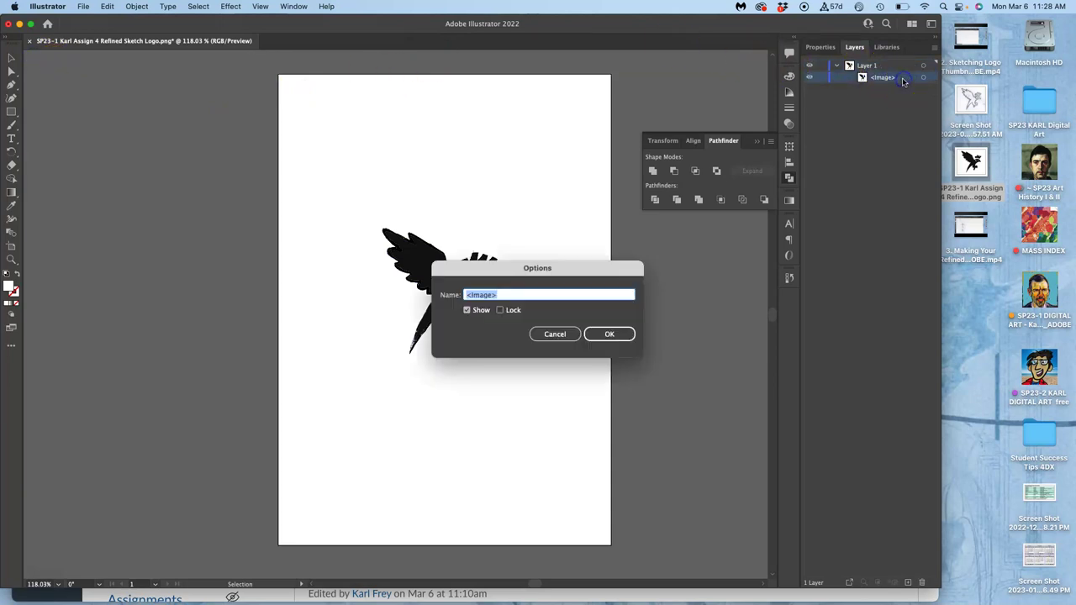
left_click(556, 334)
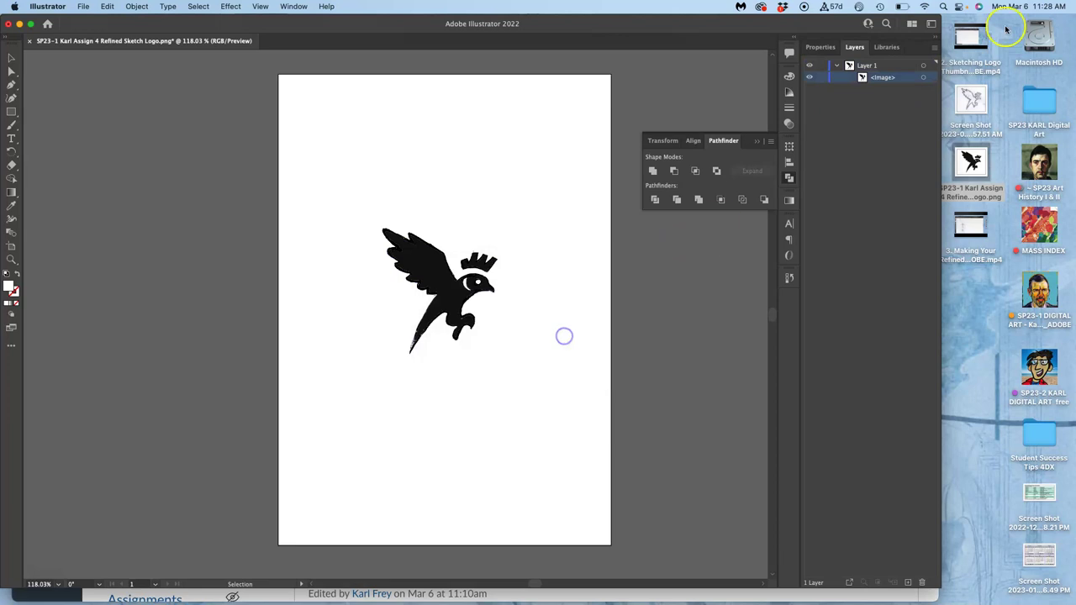
Step: Rename Layer 1, which holds the bird image, to 'Sketch' and reopen its layer options
double_click(898, 67)
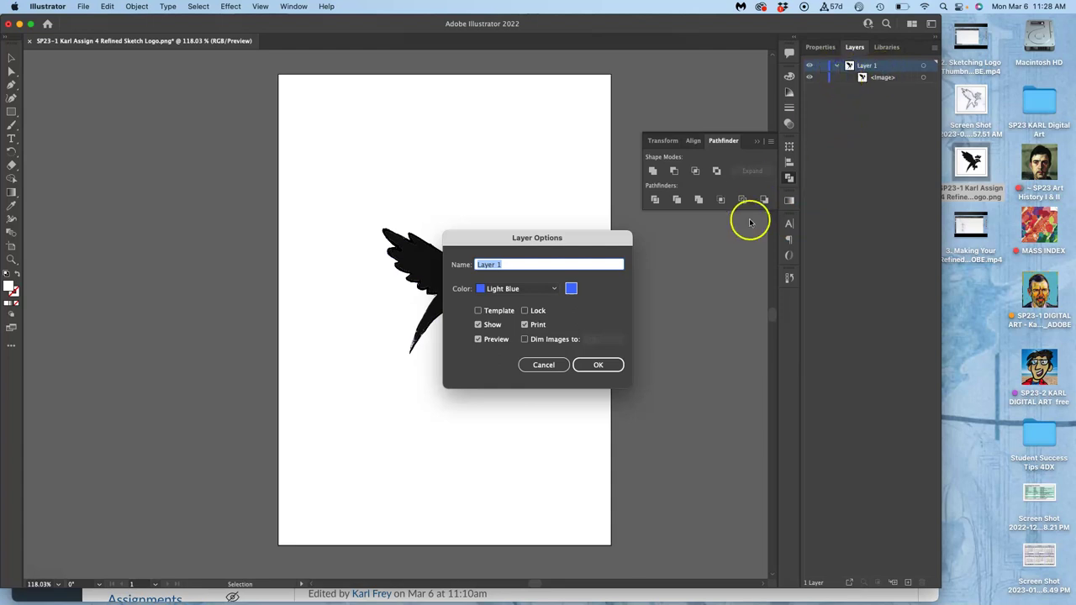
left_click(612, 363)
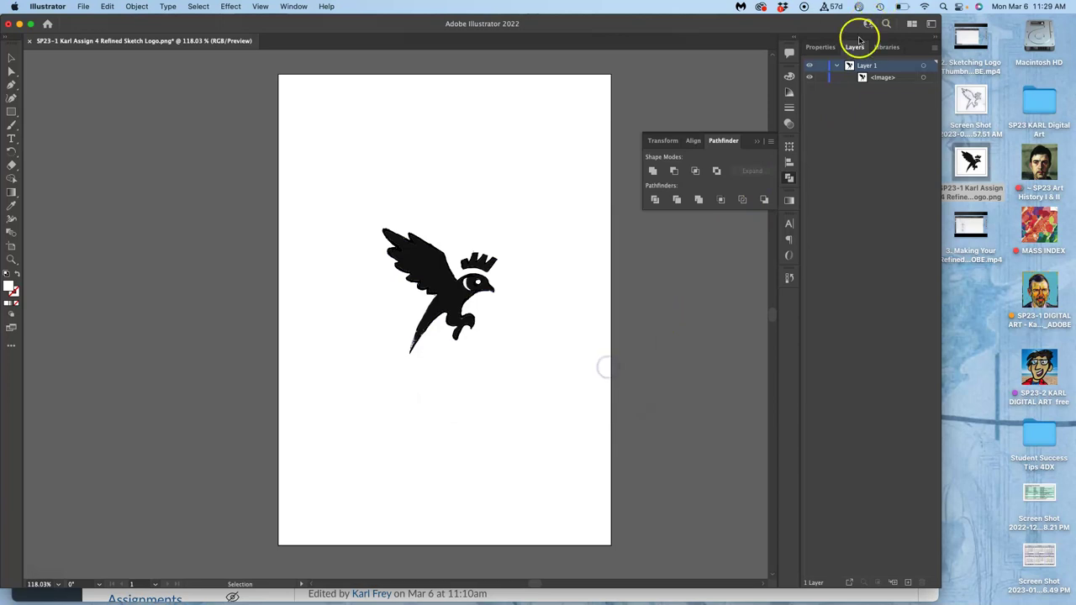
left_click(836, 67)
left_click(836, 66)
double_click(866, 65)
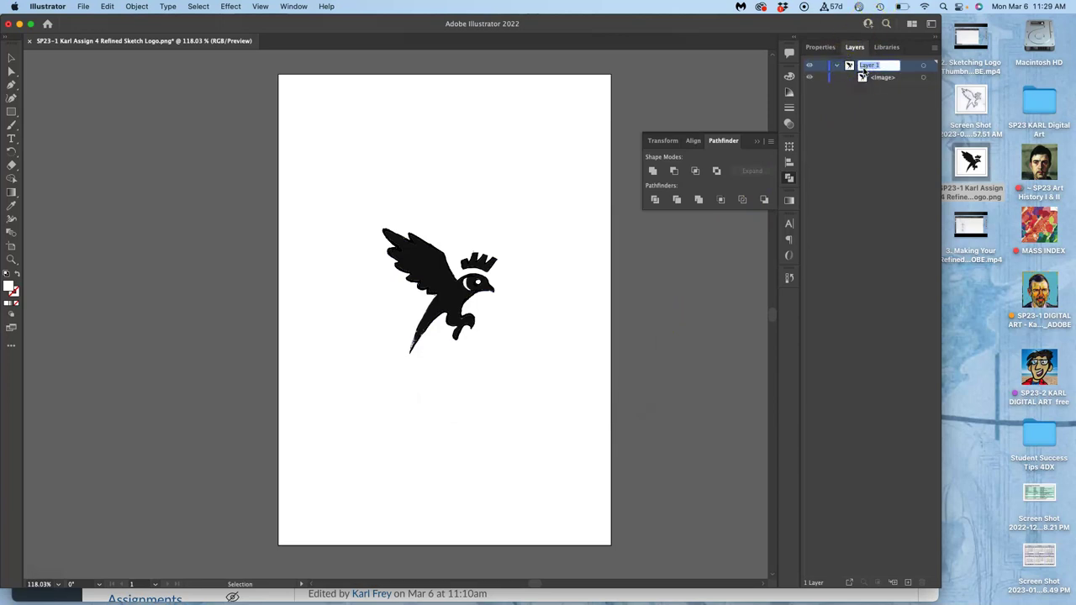
type("Sketch")
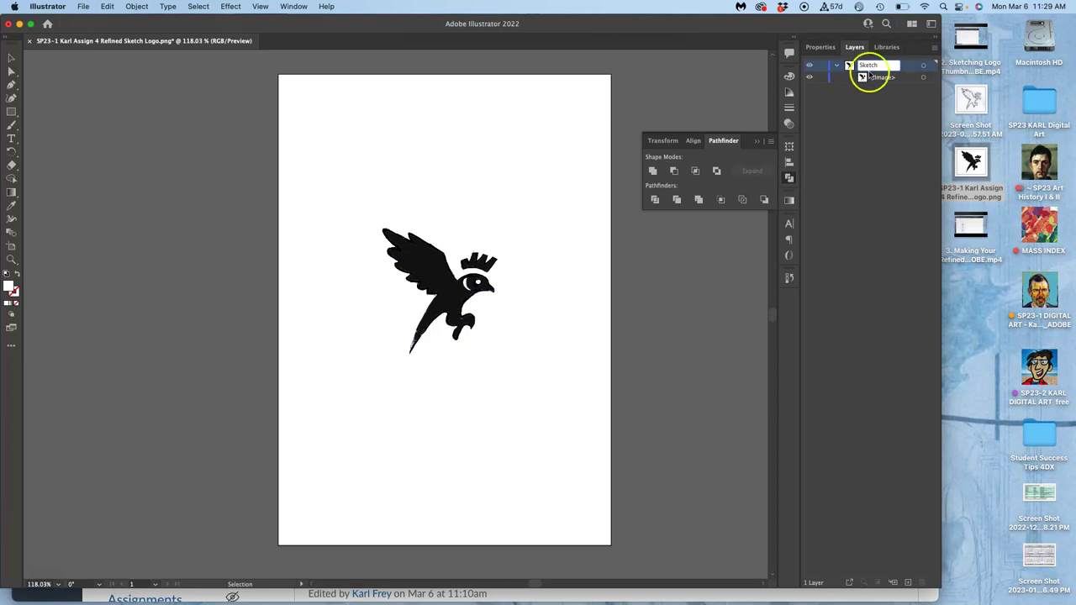
double_click(881, 78)
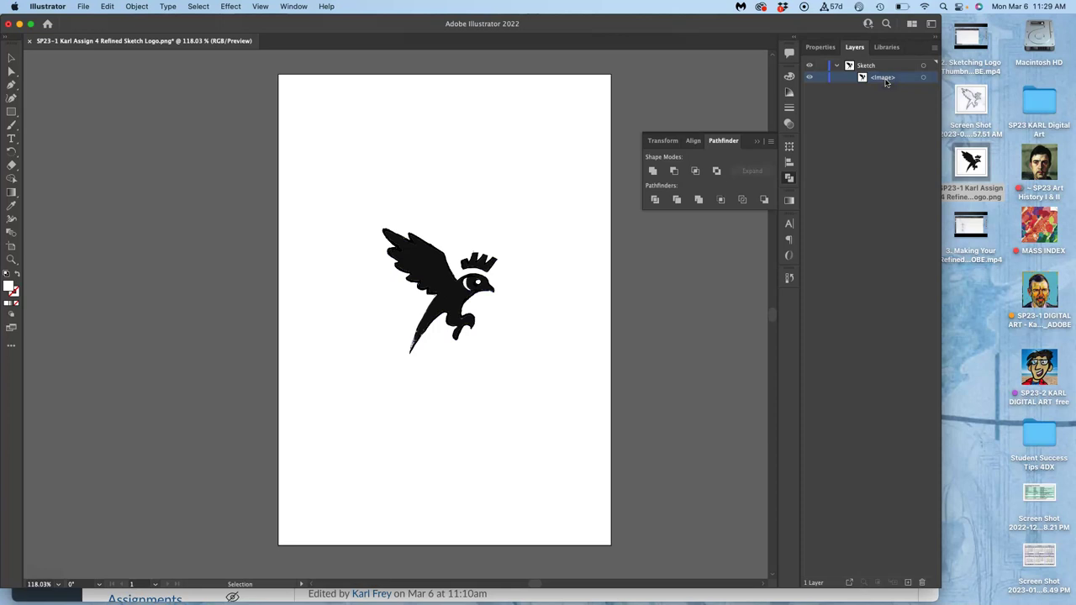
double_click(883, 67)
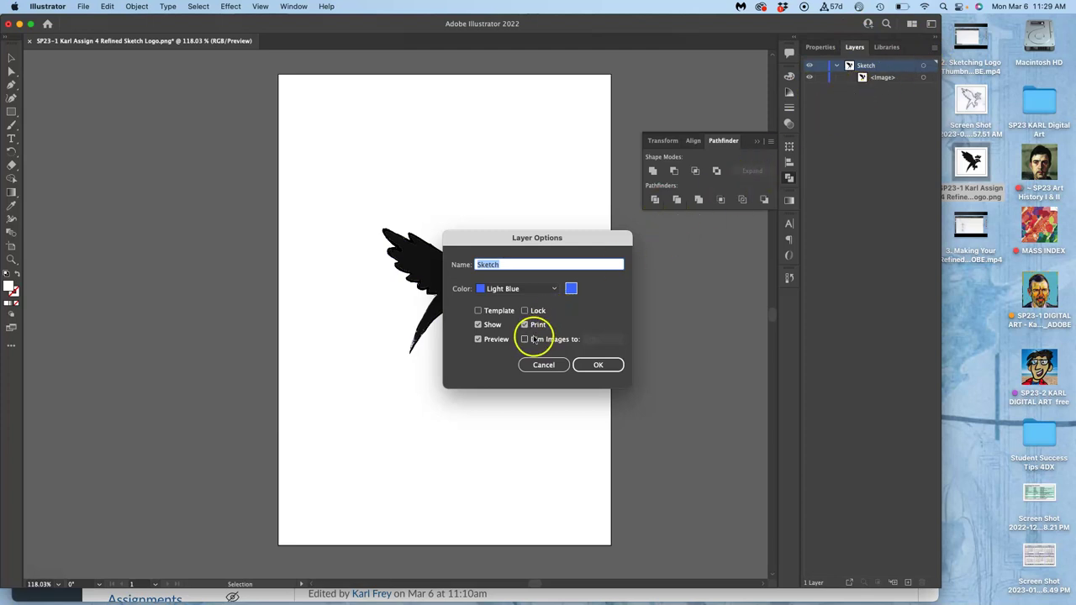
Step: Turn on Dim Images for the Sketch layer and change the dimming from 50% to 70%
left_click(524, 339)
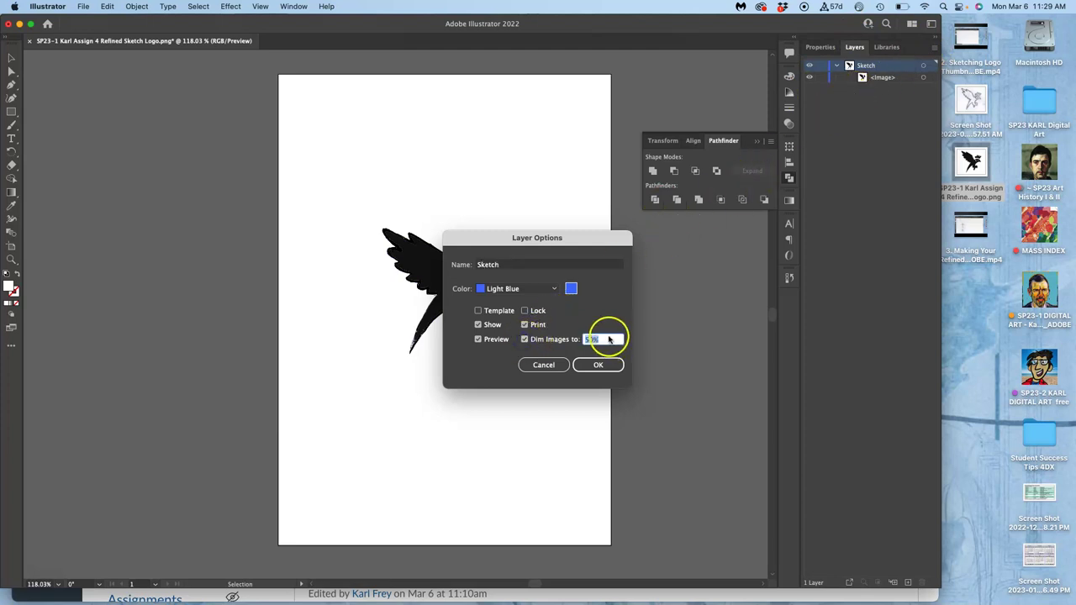
left_click(600, 365)
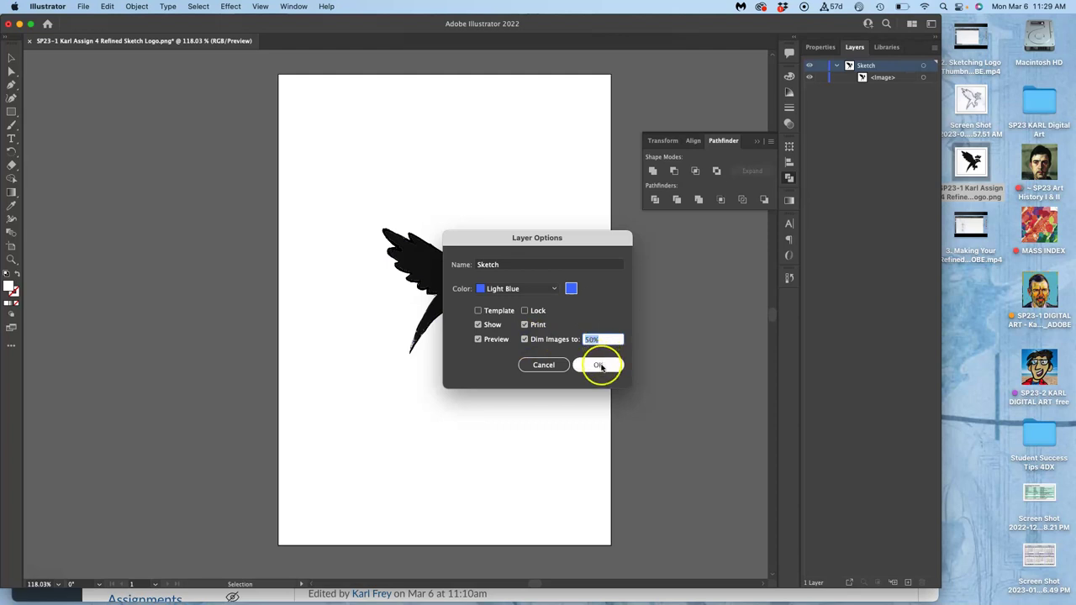
left_click(480, 301)
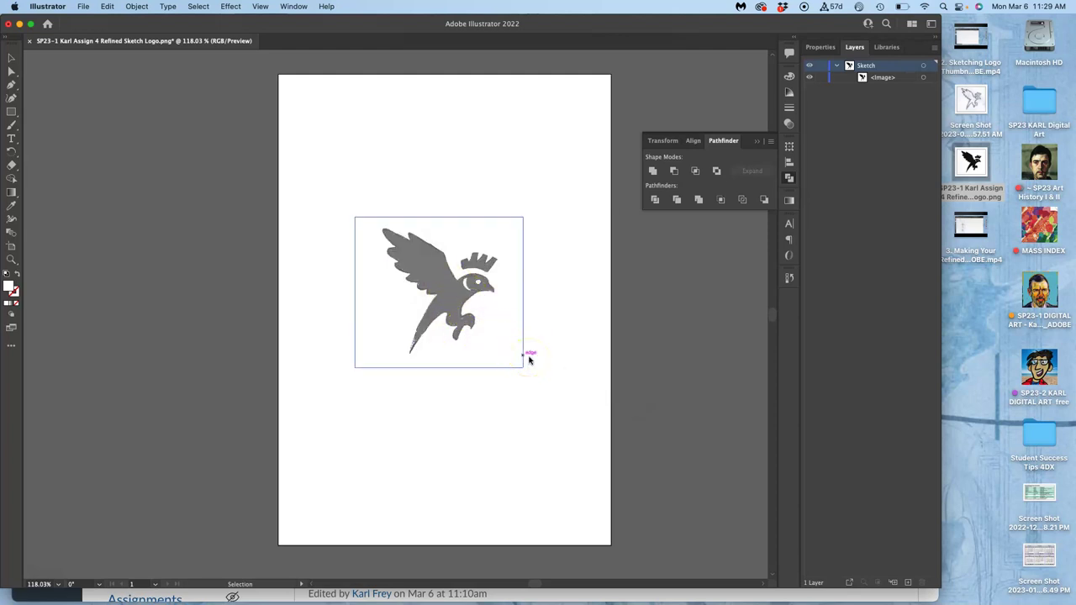
double_click(896, 67)
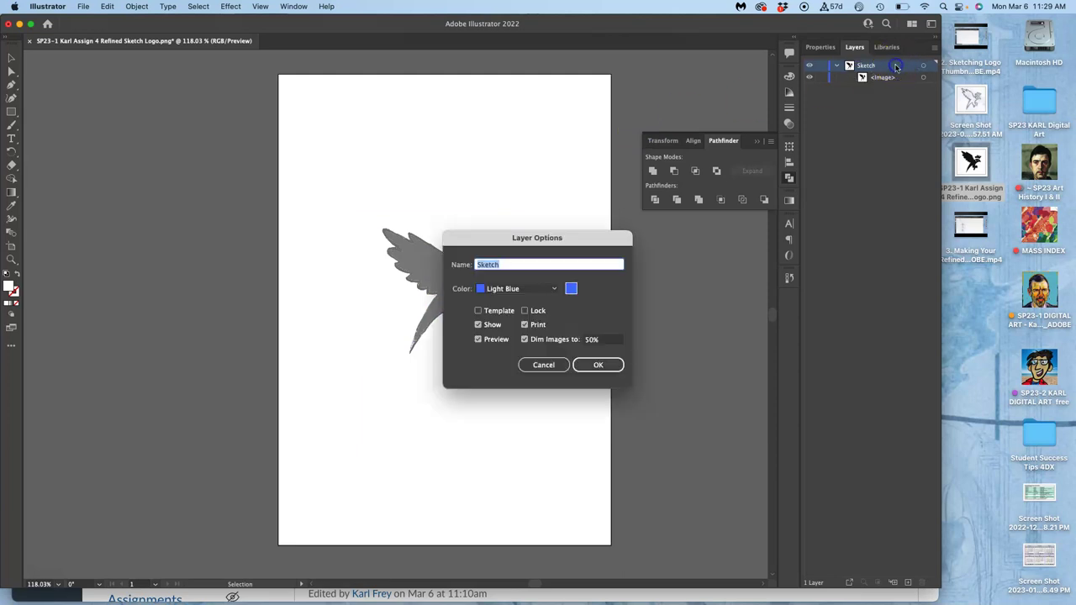
left_click_drag(598, 341, 580, 342)
type("70")
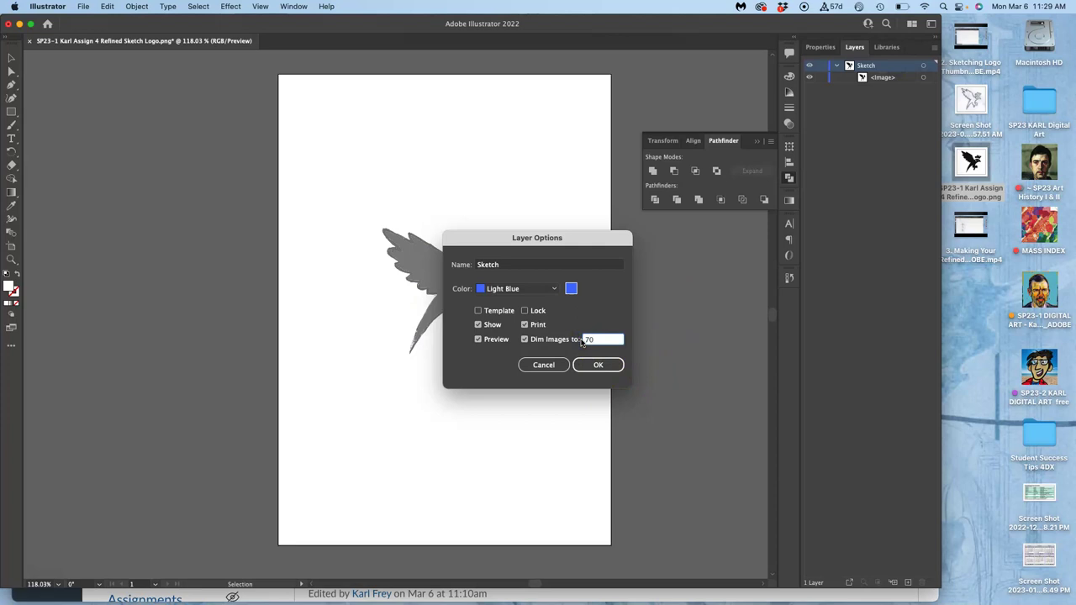
left_click(606, 364)
Step: Confirm the 70% dimming in the Sketch layer options and zoom in on the bird
left_click_drag(812, 116, 862, 105)
double_click(891, 65)
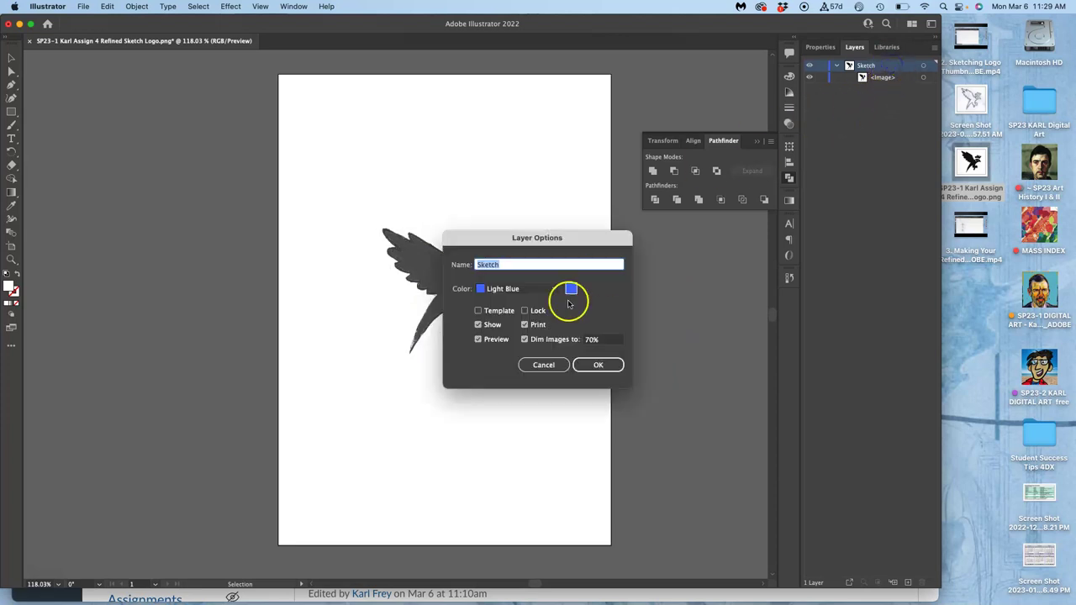
left_click_drag(600, 339, 583, 340)
left_click(597, 365)
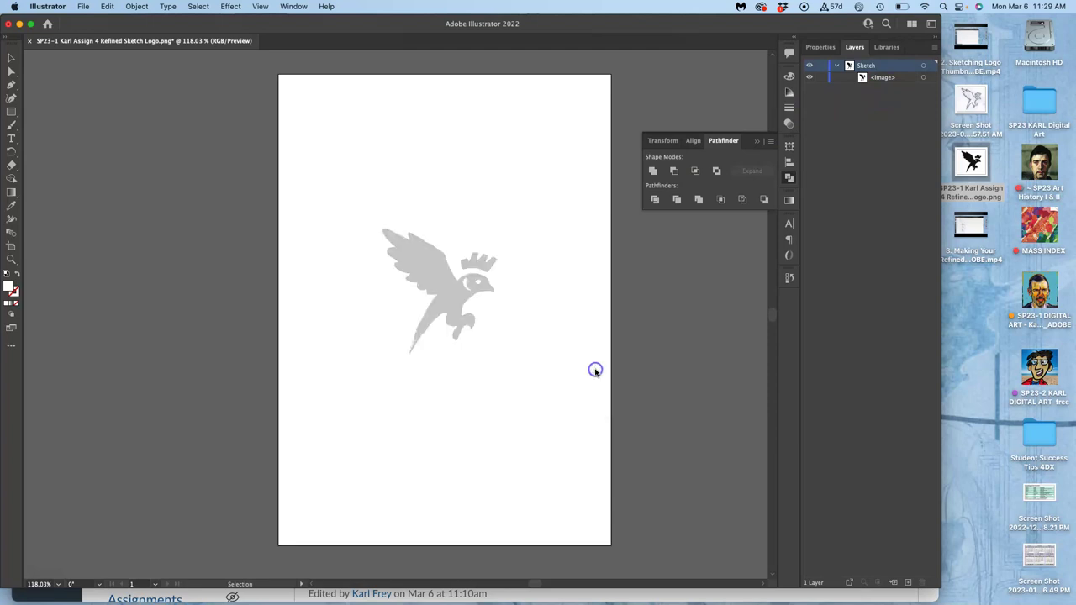
left_click(496, 275)
left_click(508, 438)
key("super+equal")
key("super+equal")
key("super+equal")
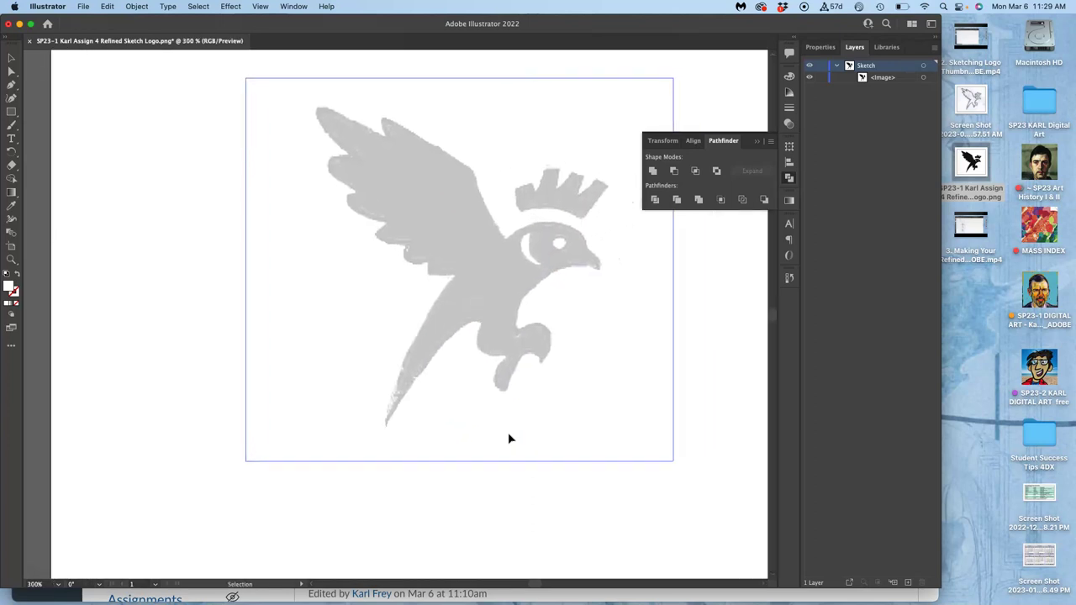
key("super+minus")
key("super+minus")
key("super+minus")
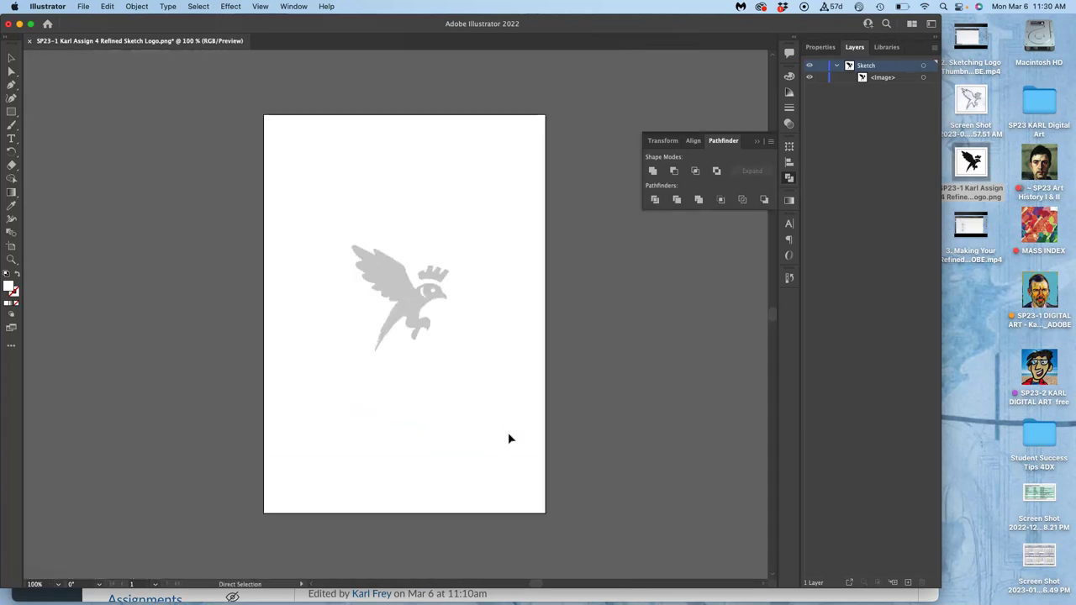
left_click(426, 330)
left_click_drag(417, 315, 215, 308)
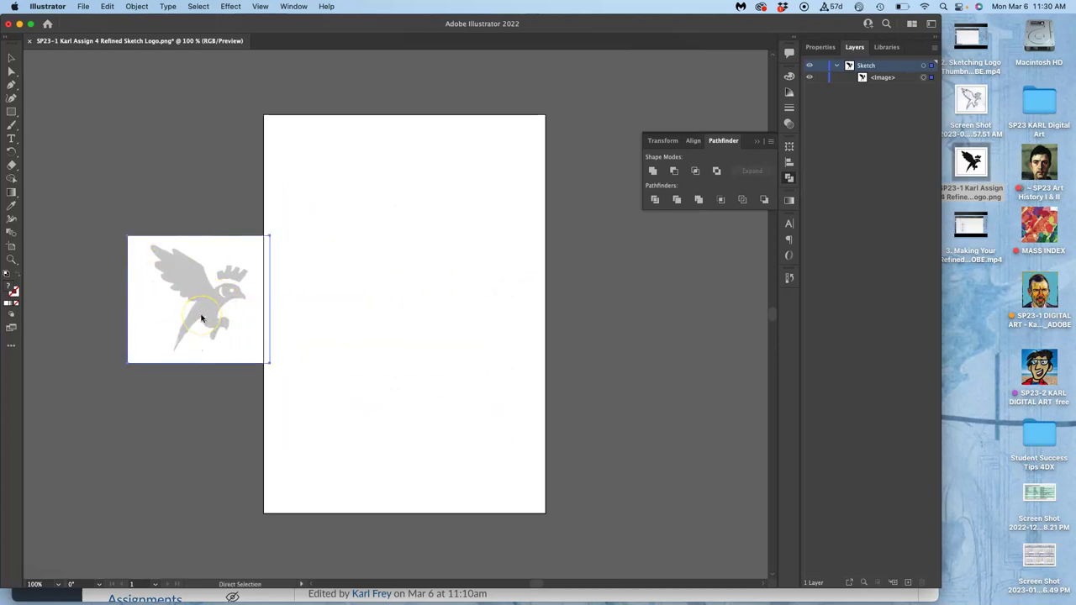
key("super+z")
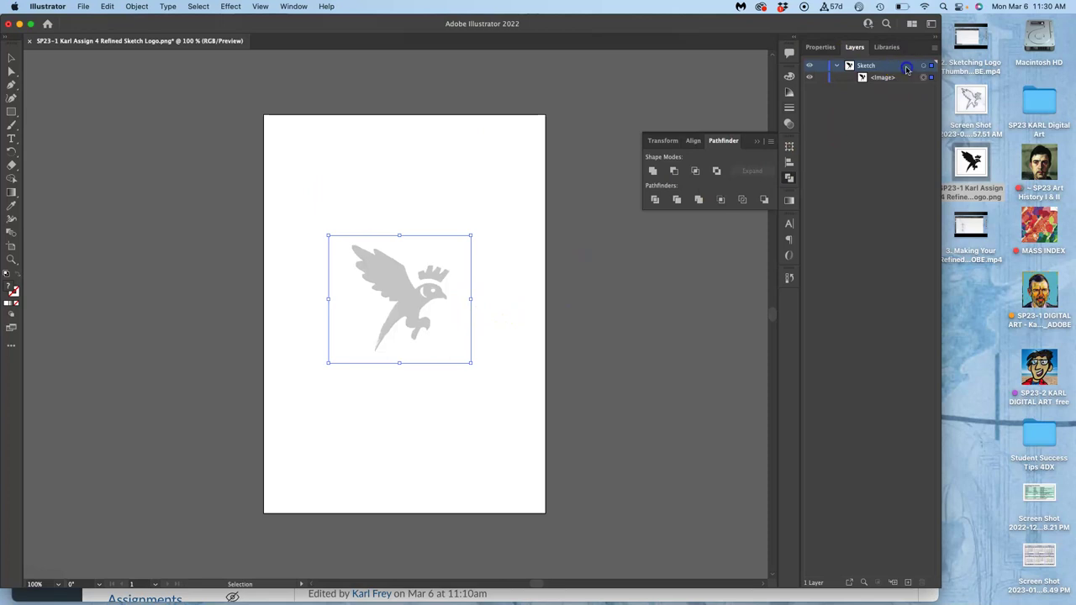
Step: Lock the Sketch layer and collapse its contents, leaving the sketch visible
left_click(819, 69)
left_click(820, 68)
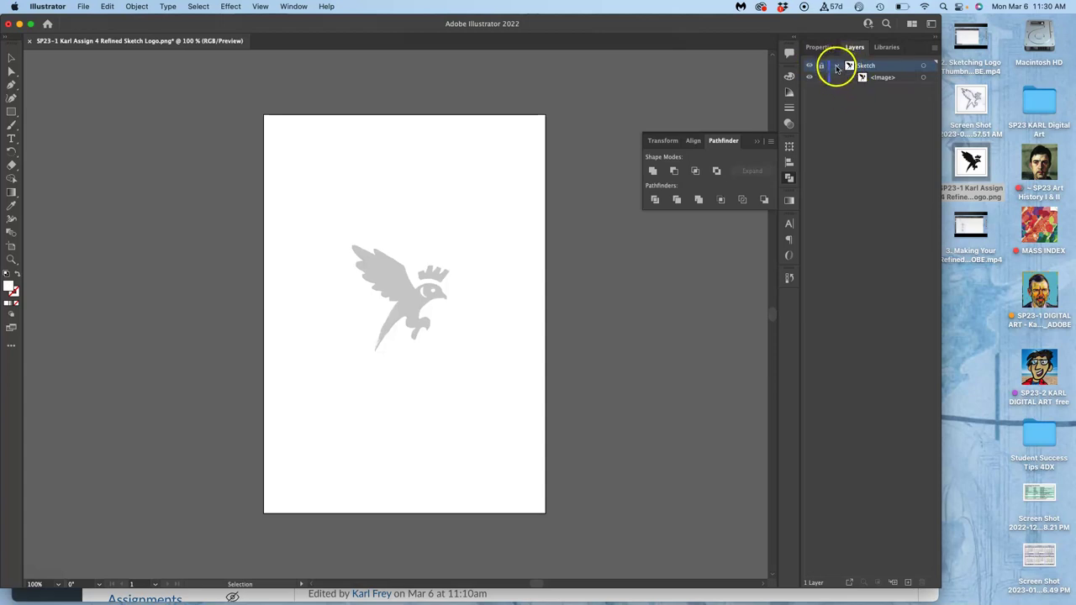
left_click(837, 67)
left_click(810, 67)
left_click(811, 66)
Step: With Sketch selected, create a new Layer 2 above it
left_click(859, 67)
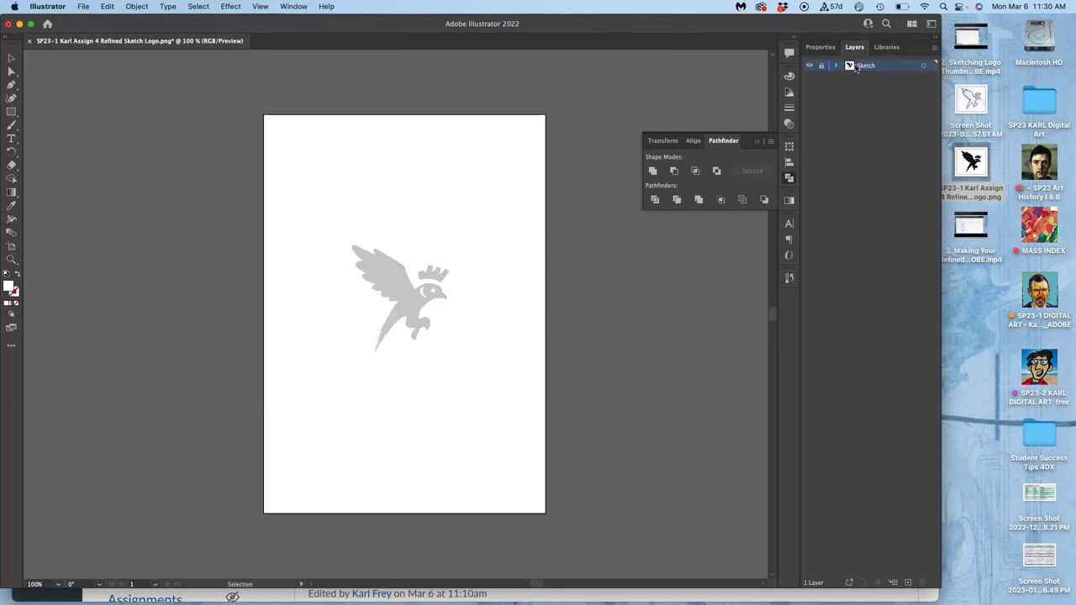
left_click(859, 67)
left_click(908, 583)
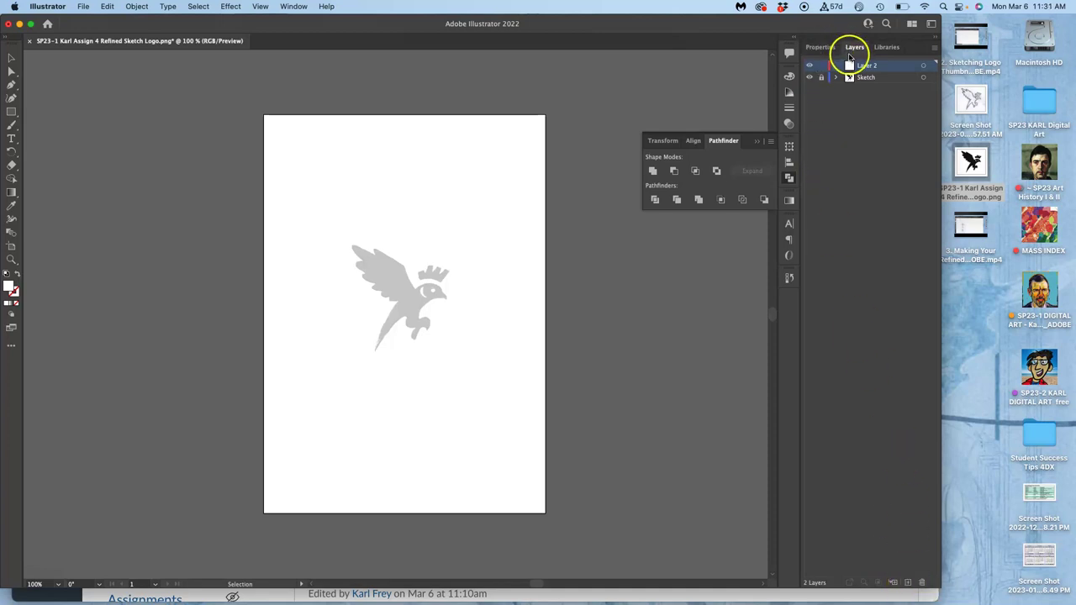
Step: Glance at the Window menu, then zoom the view to 300% on the bird sketch
left_click(290, 6)
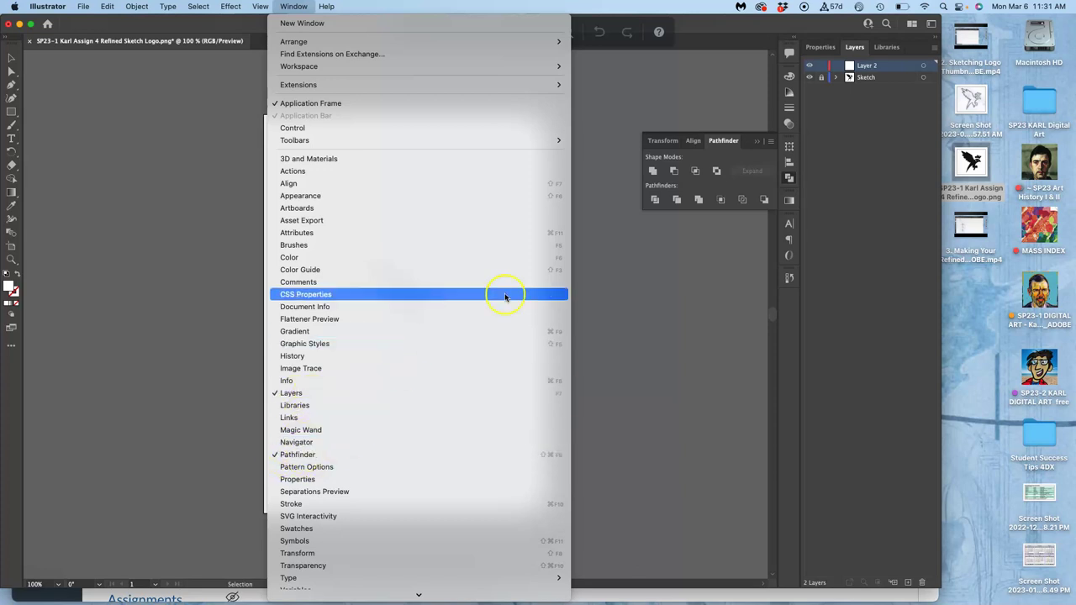
left_click(662, 264)
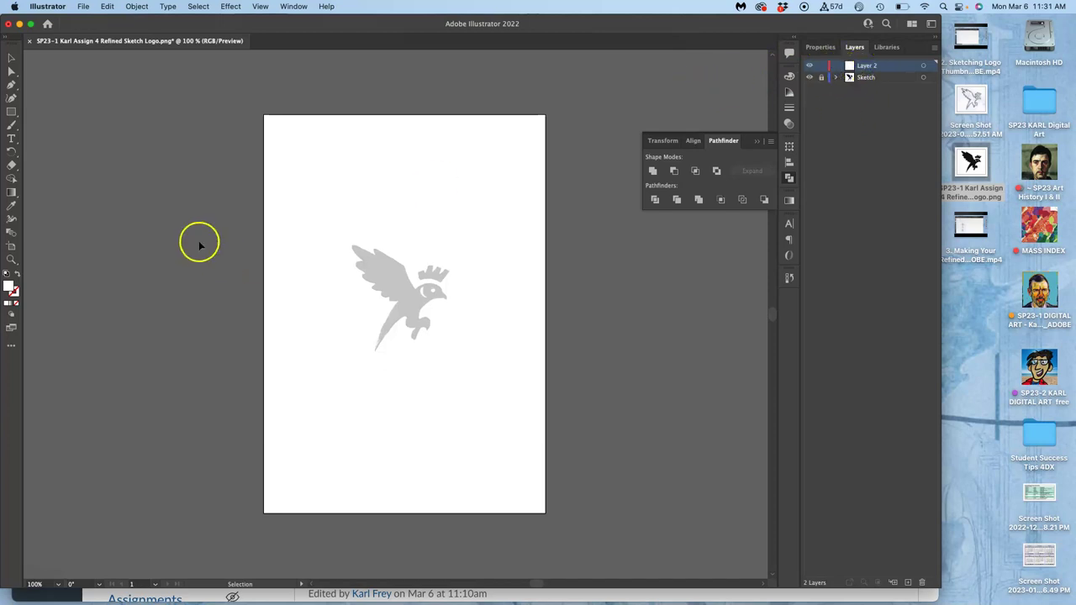
left_click_drag(387, 292, 389, 294)
scroll(388, 295, "up", 2)
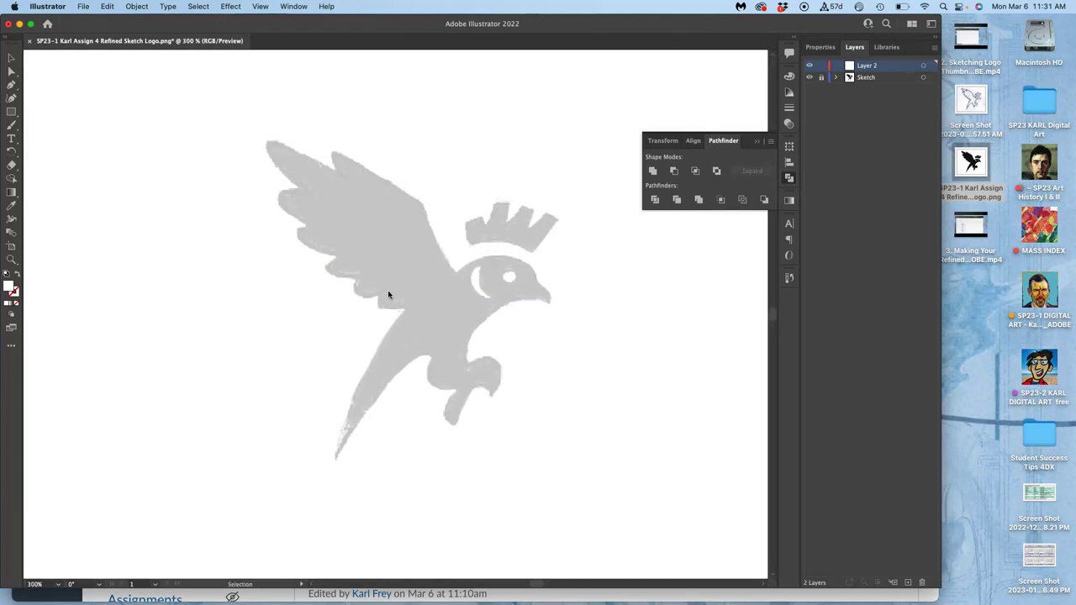
Step: With the Pen tool, start the crown outline at its lower-left corner and left tab
left_click(12, 85)
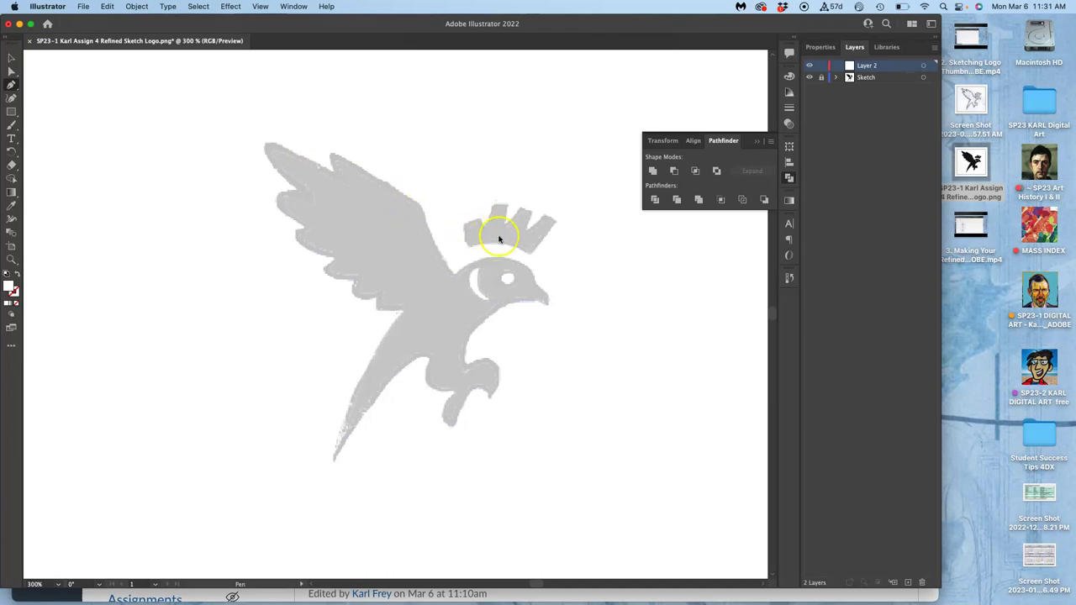
scroll(500, 238, "right", 1)
scroll(499, 240, "up", 5)
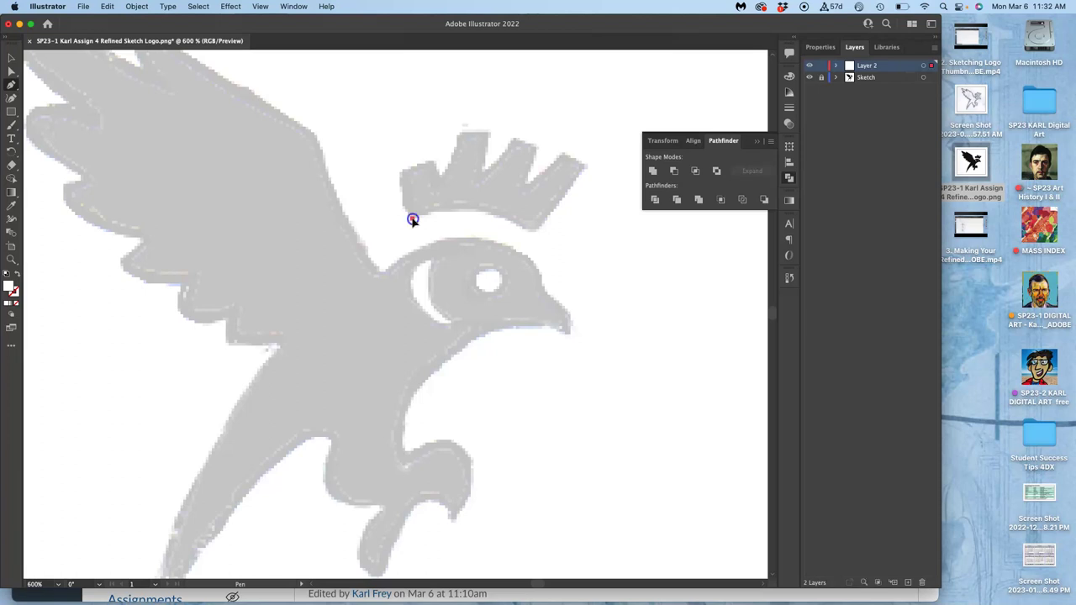
left_click(411, 219)
left_click(401, 172)
left_click(432, 160)
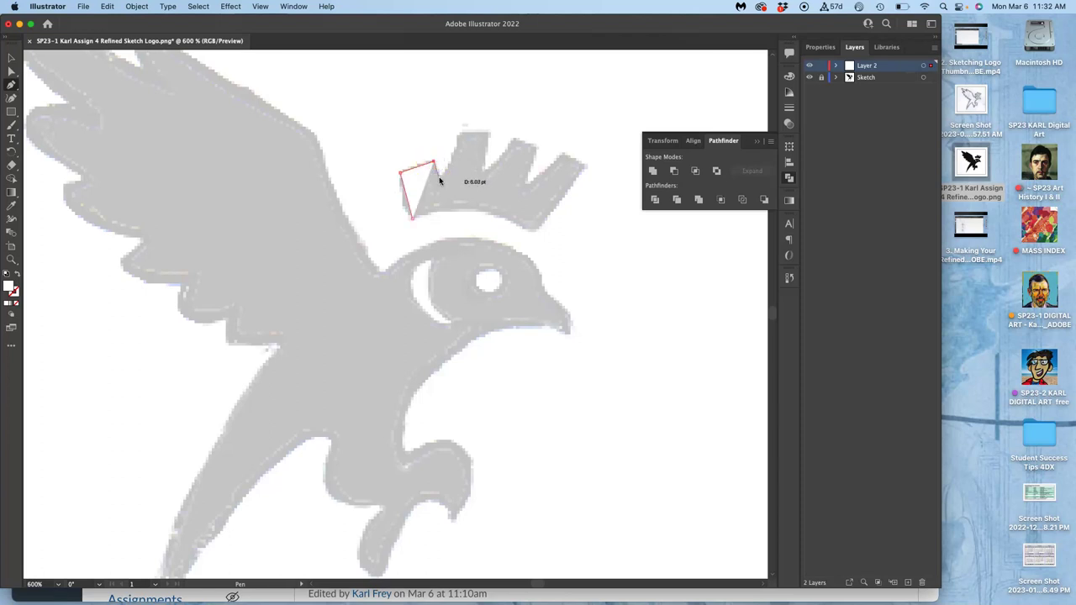
left_click(438, 177)
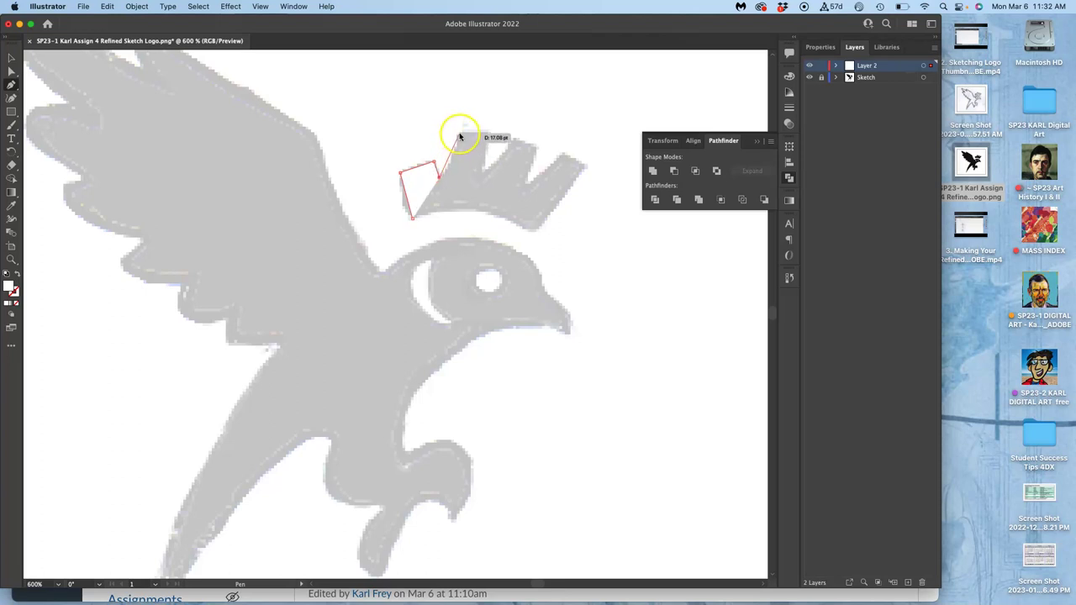
Step: Continue the outline across the crown's peaks and notches, closing it at the starting anchor
left_click_drag(460, 132, 512, 143)
left_click(490, 132)
left_click(485, 172)
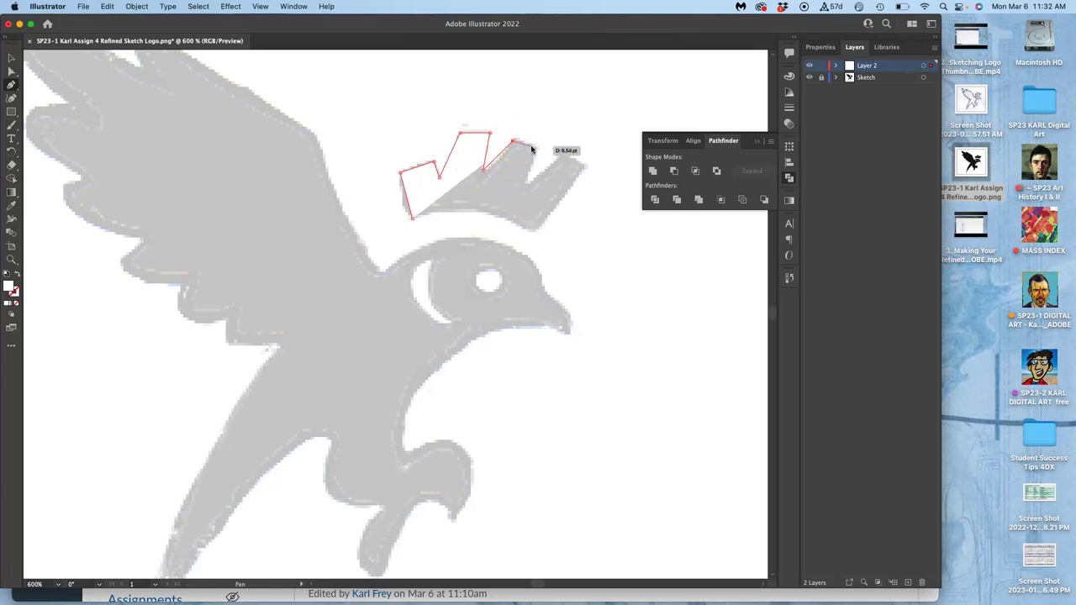
left_click(532, 148)
left_click(524, 187)
left_click_drag(524, 187, 563, 157)
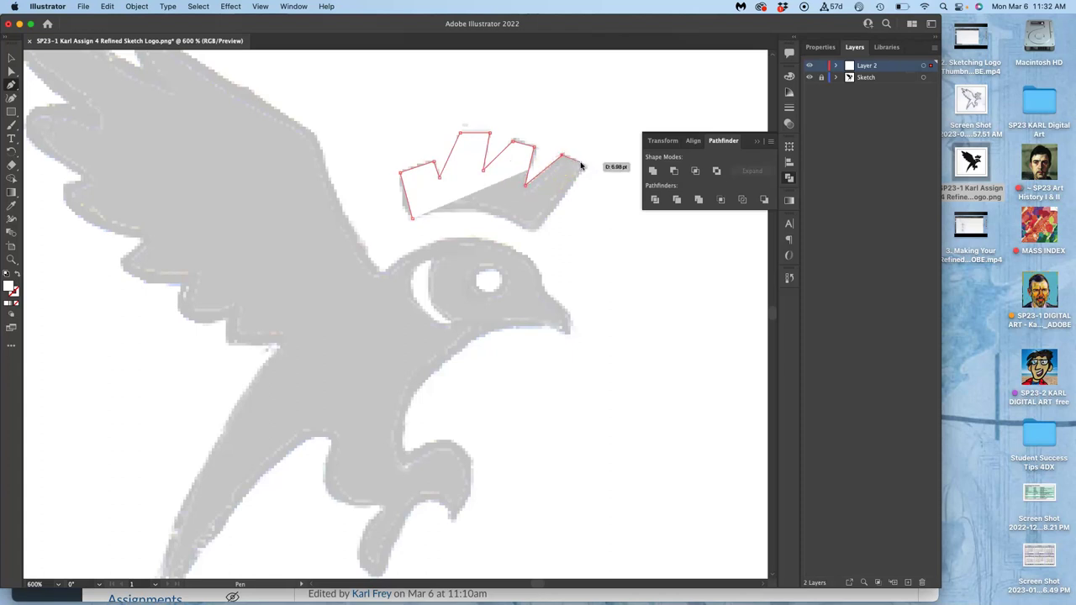
left_click(586, 165)
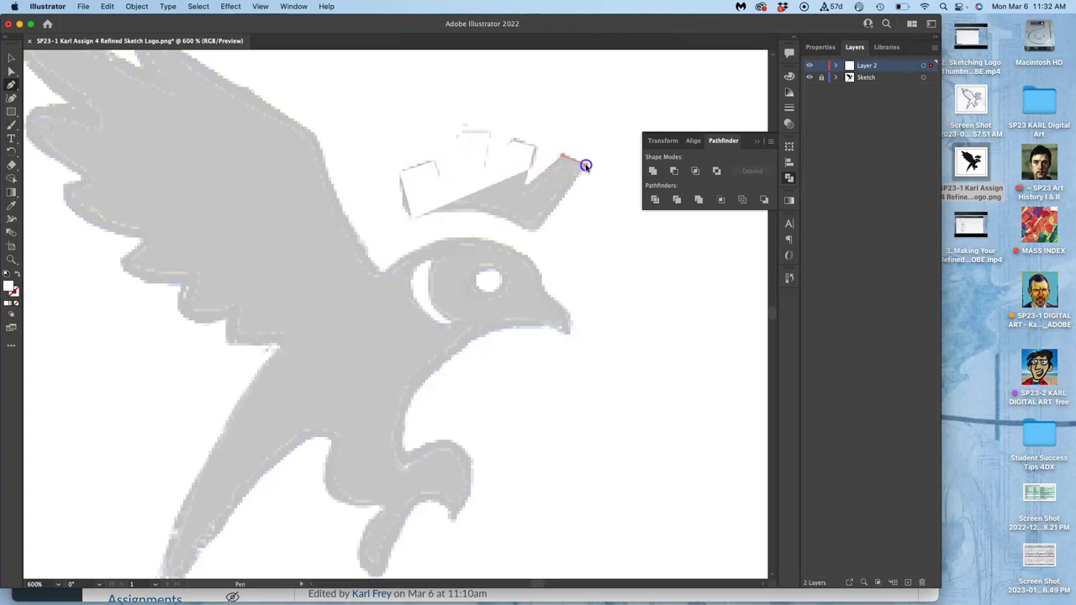
left_click(534, 230)
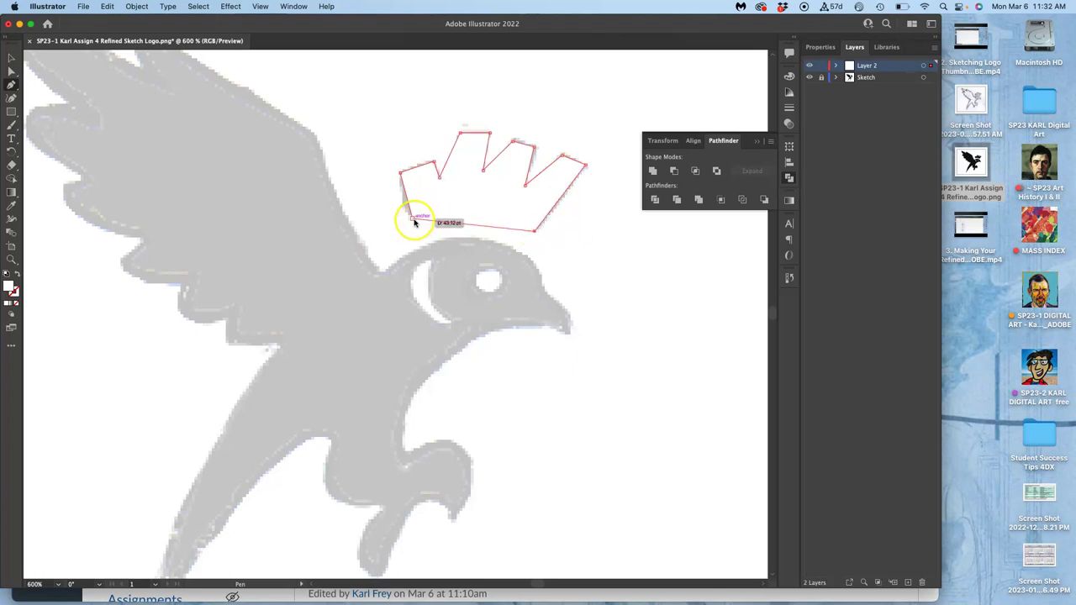
left_click(412, 219)
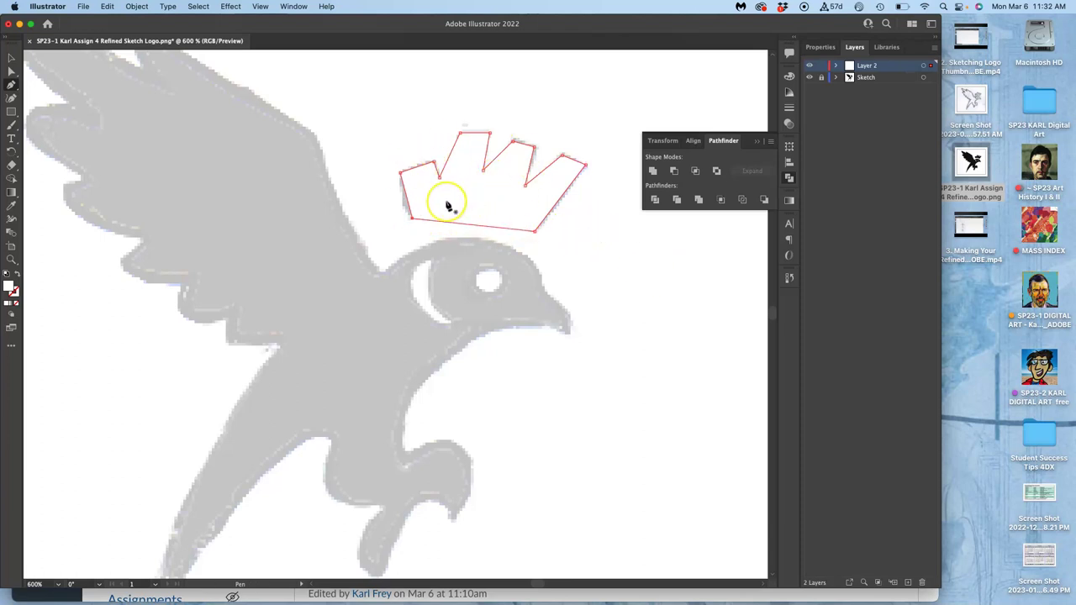
Step: Zoom in to 3200% and remove the direction handle from the crown's lower-left anchor
scroll(447, 204, "up", 5)
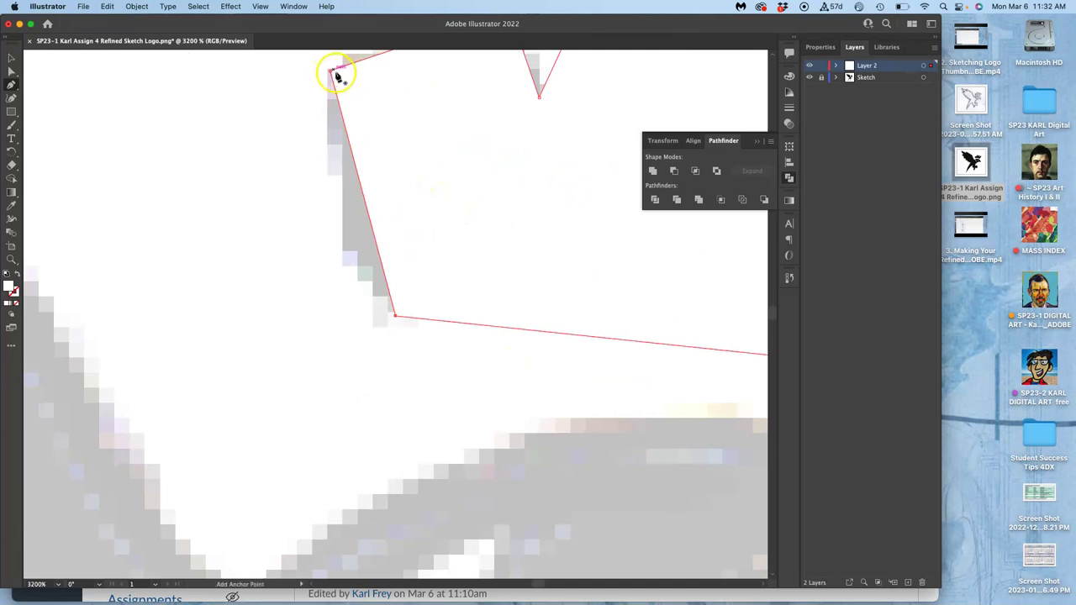
scroll(350, 91, "right", 4)
scroll(349, 90, "up", 3)
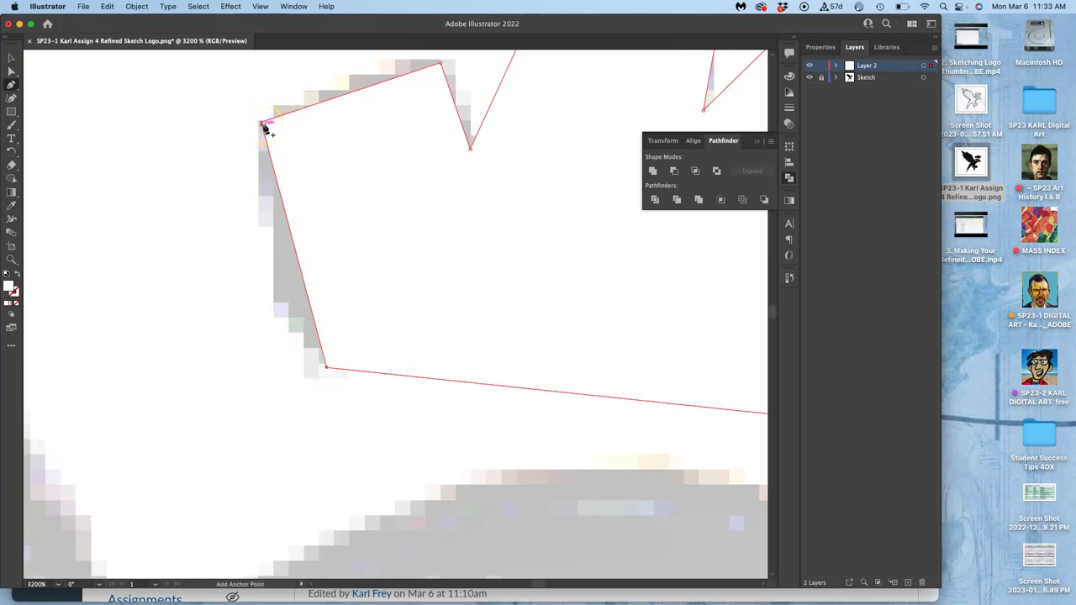
left_click(296, 177)
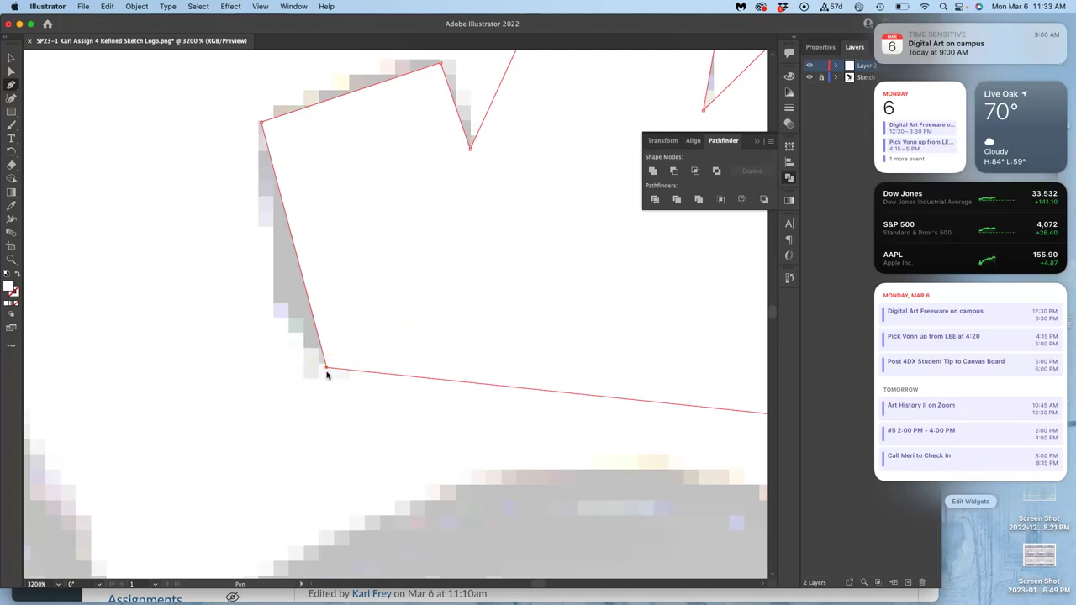
left_click(326, 369, "super")
left_click(1017, 35)
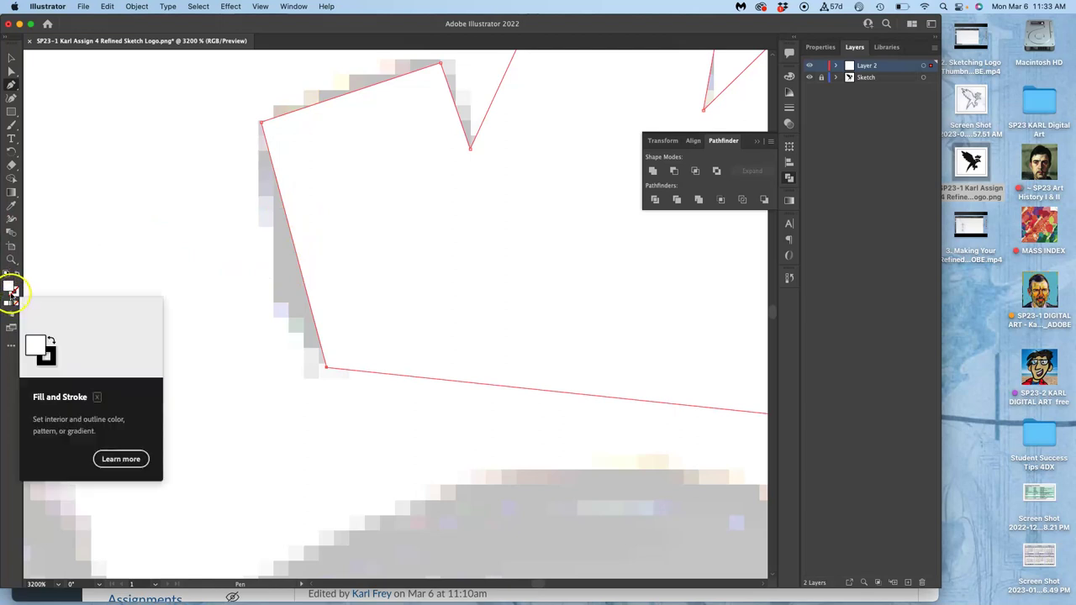
Step: Give the traced crown a solid black 000000 fill and bring the Stroke swatch forward
double_click(10, 287)
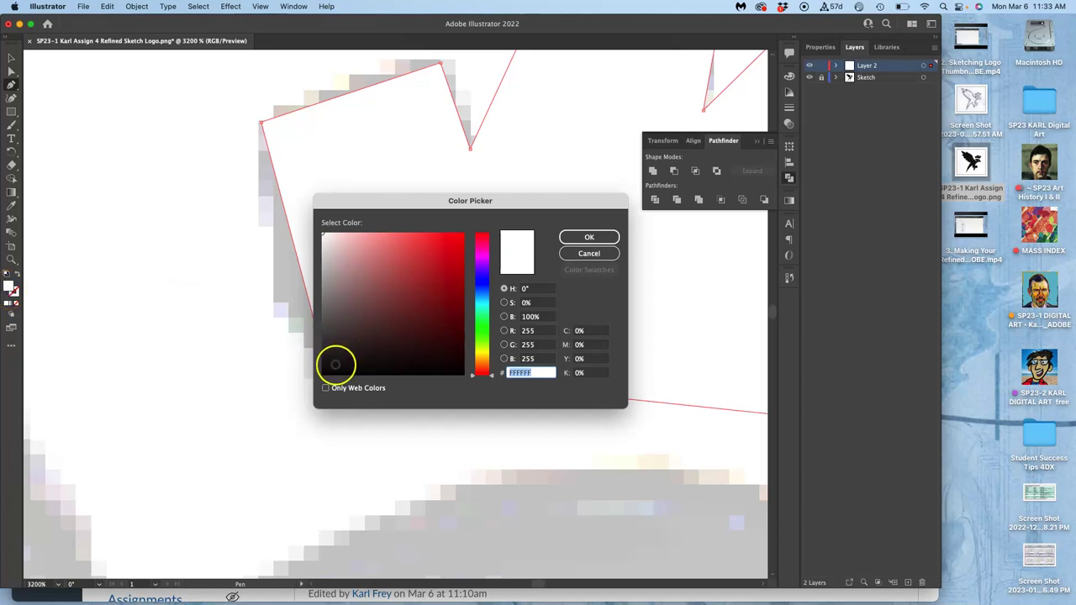
left_click_drag(331, 360, 319, 378)
key("super+z")
left_click(595, 235)
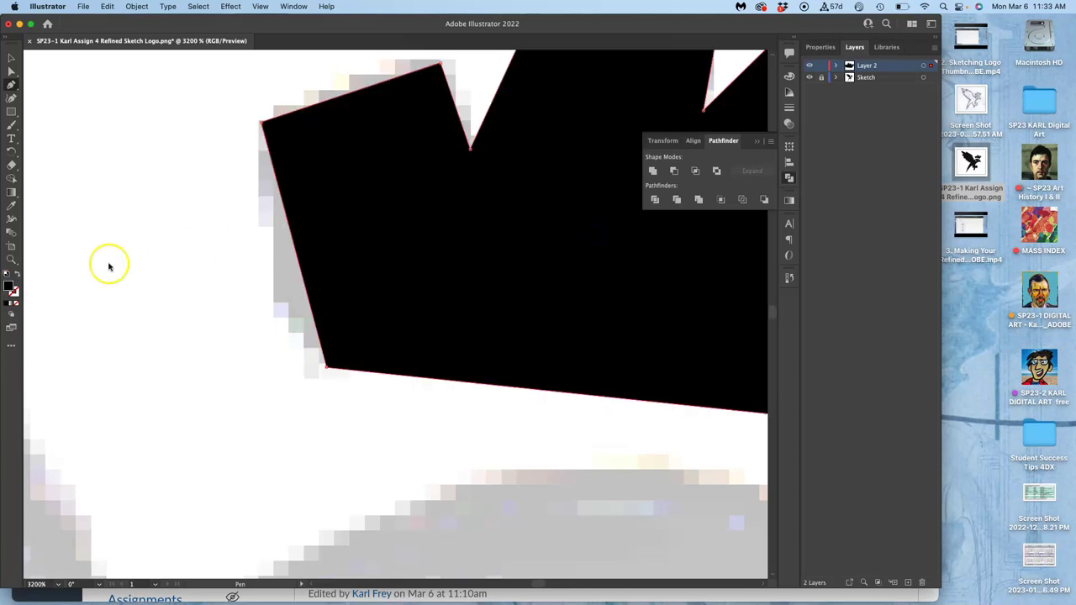
left_click(15, 290)
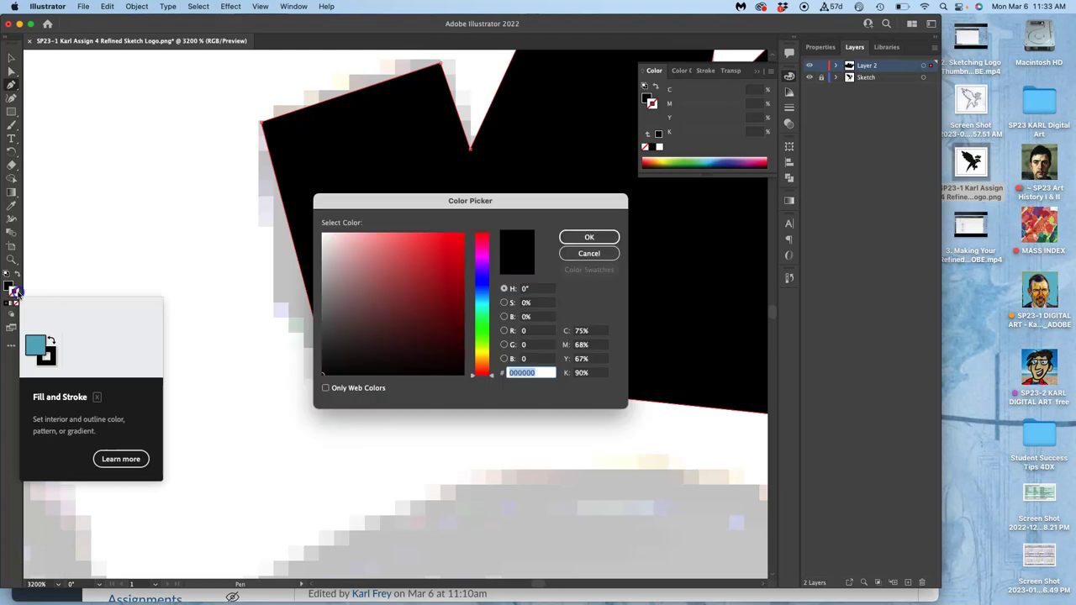
left_click_drag(456, 248, 463, 230)
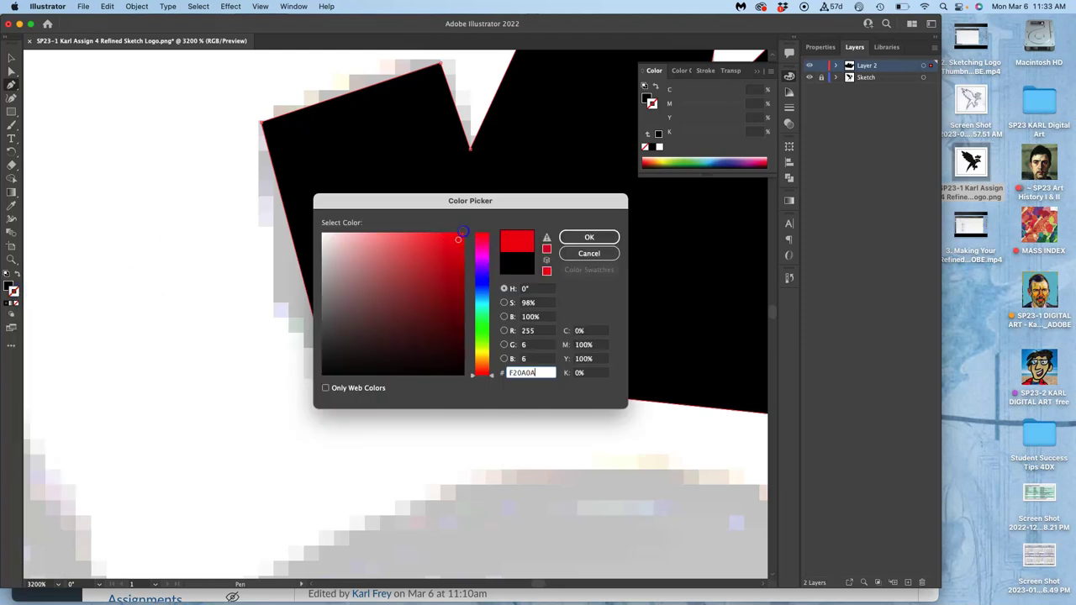
left_click(586, 237)
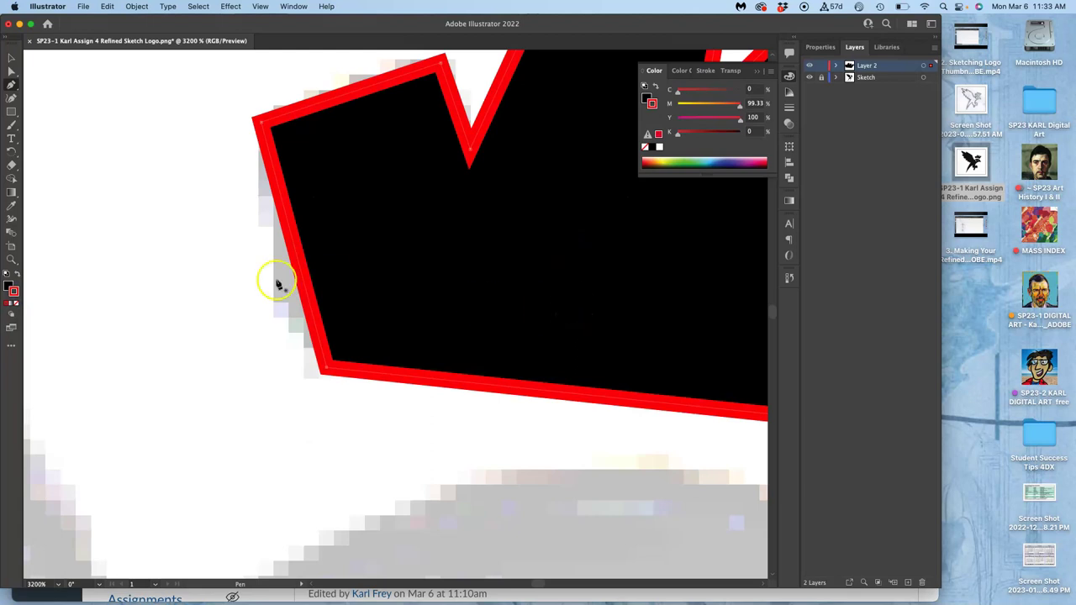
double_click(14, 290)
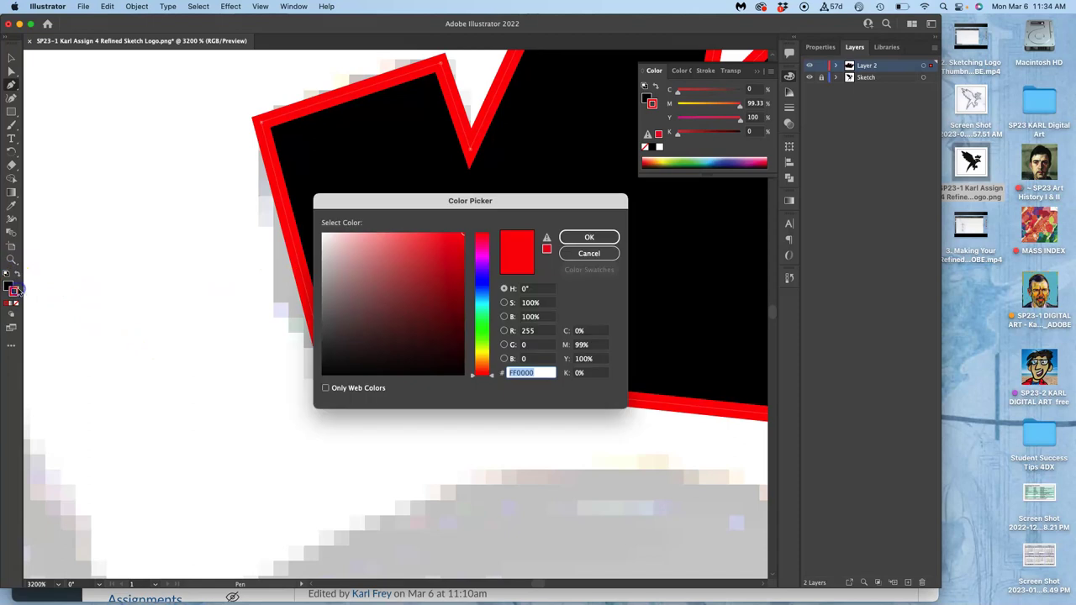
left_click(582, 238)
left_click_drag(480, 338, 480, 333)
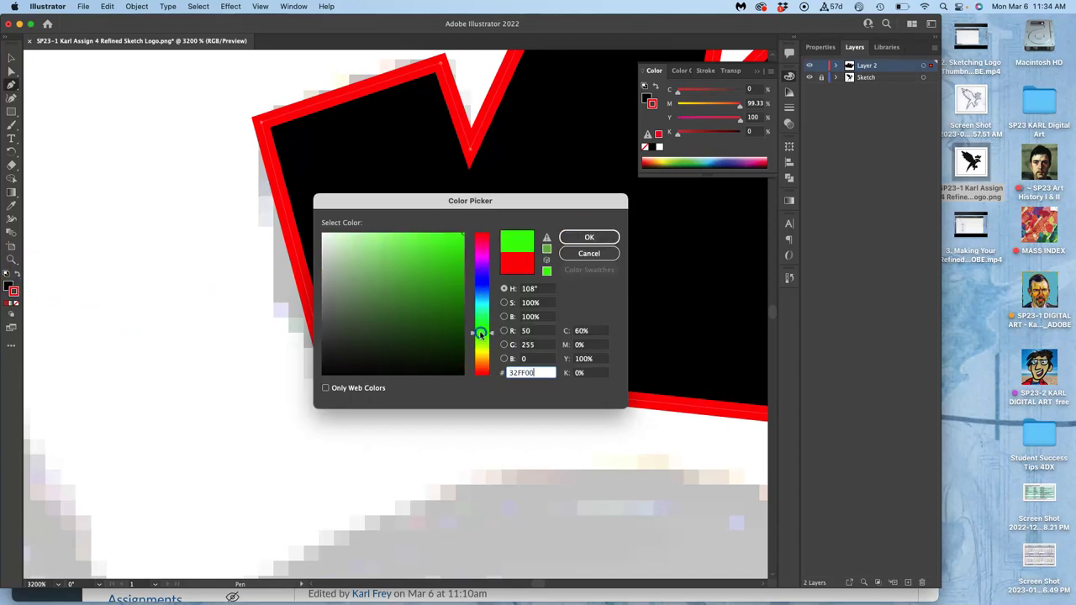
left_click(580, 237)
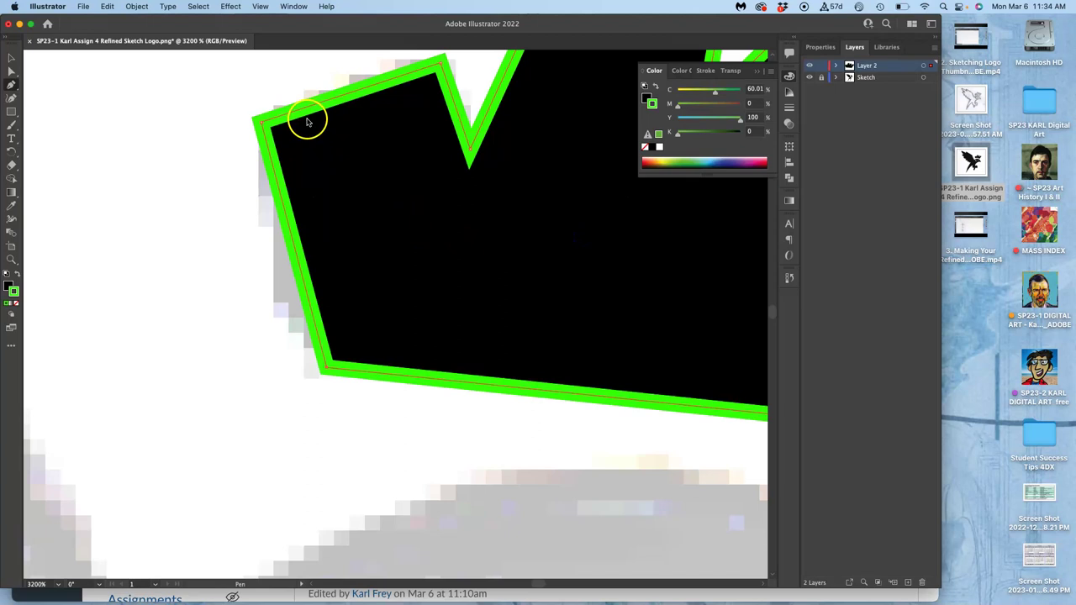
scroll(311, 172, "up", 3)
scroll(312, 172, "right", 3)
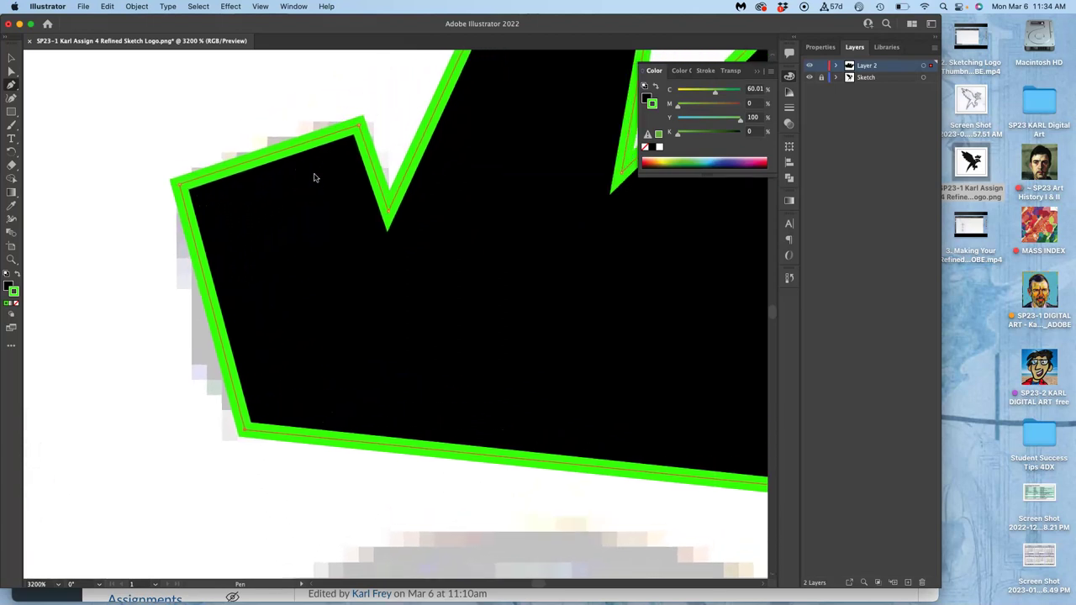
scroll(314, 177, "up", 4)
scroll(314, 178, "right", 2)
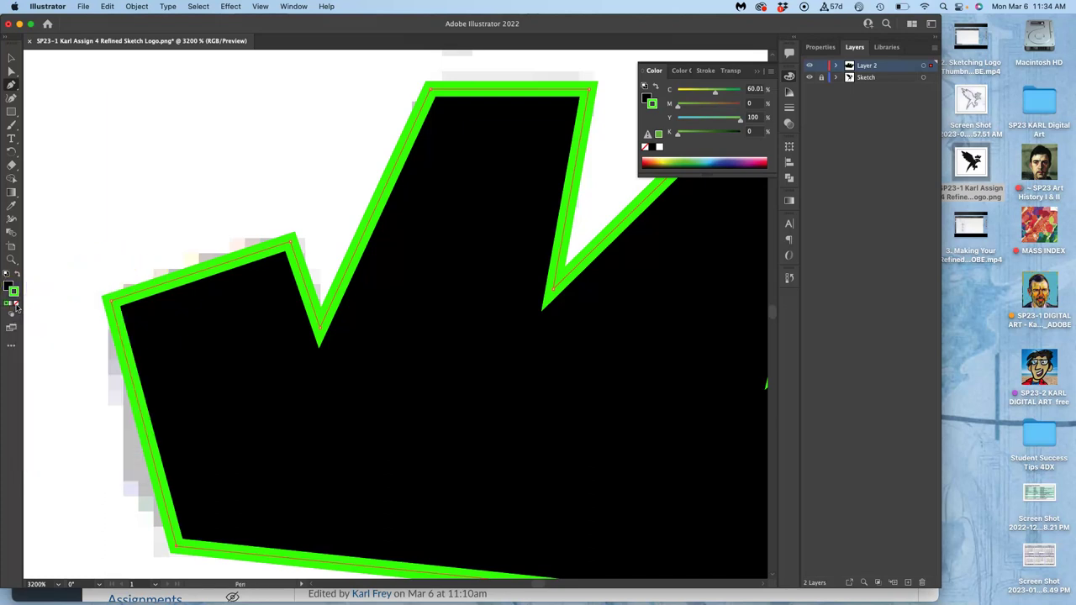
left_click(16, 308)
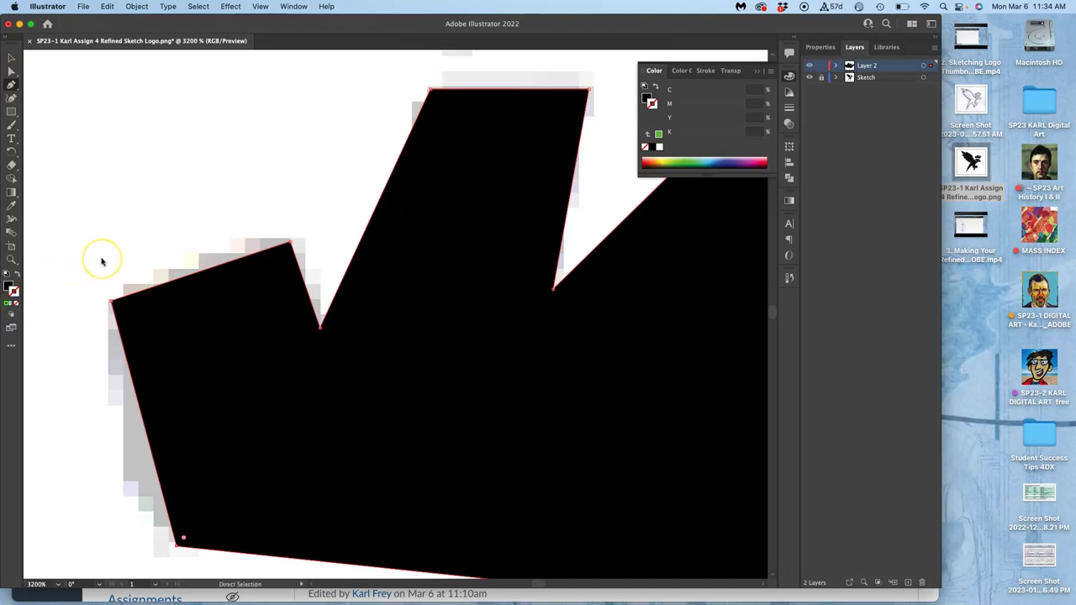
Step: Zoom out and begin a new crown outline above the first, undoing the misplaced points
key("super+minus")
key("super+minus")
key("super+minus")
key("super+minus")
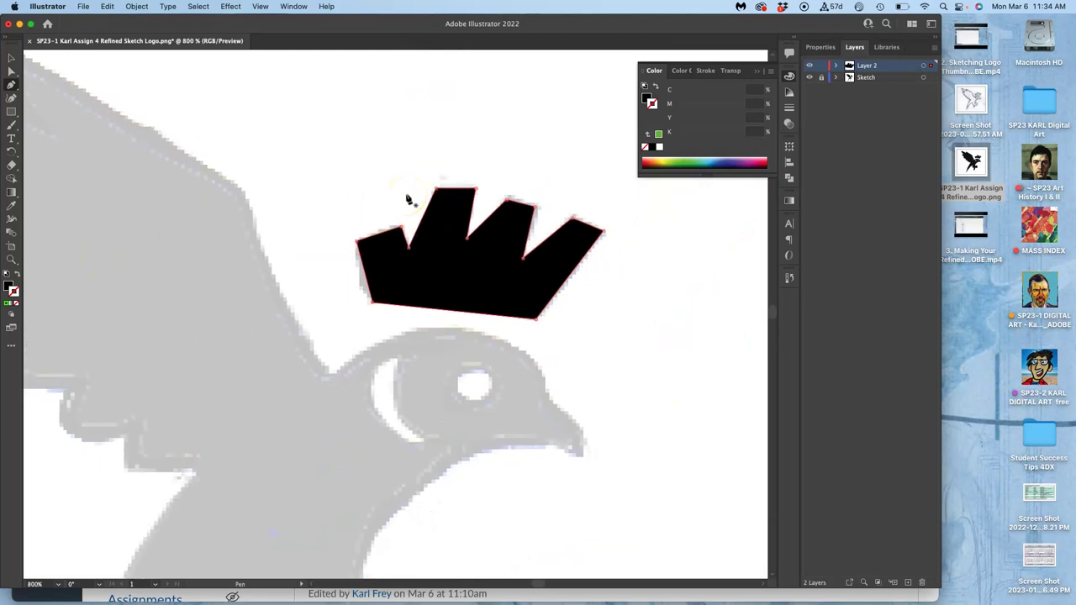
scroll(408, 200, "up", 2)
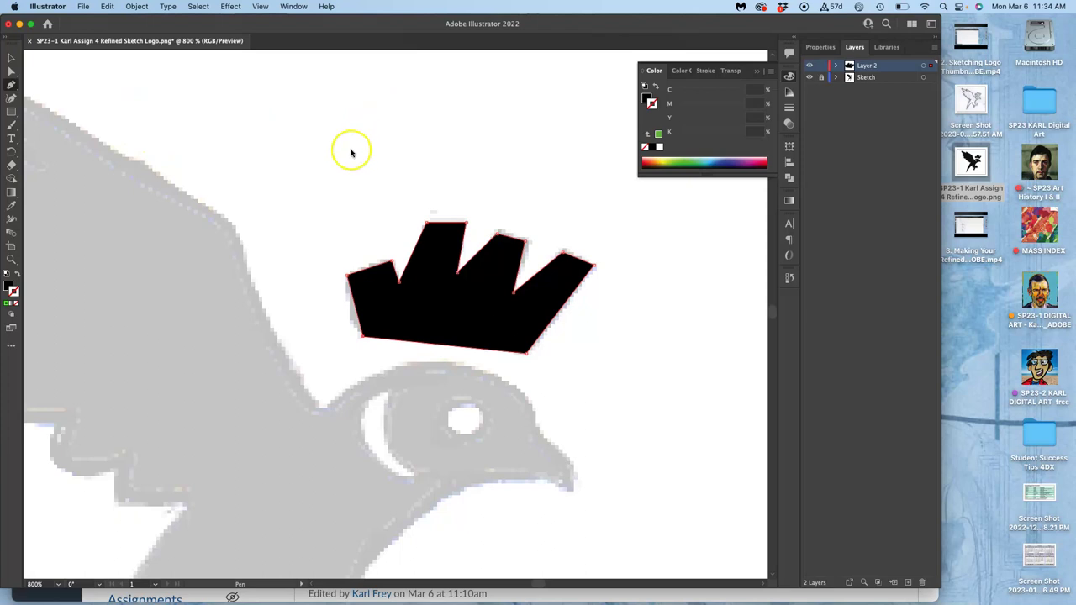
left_click(347, 149)
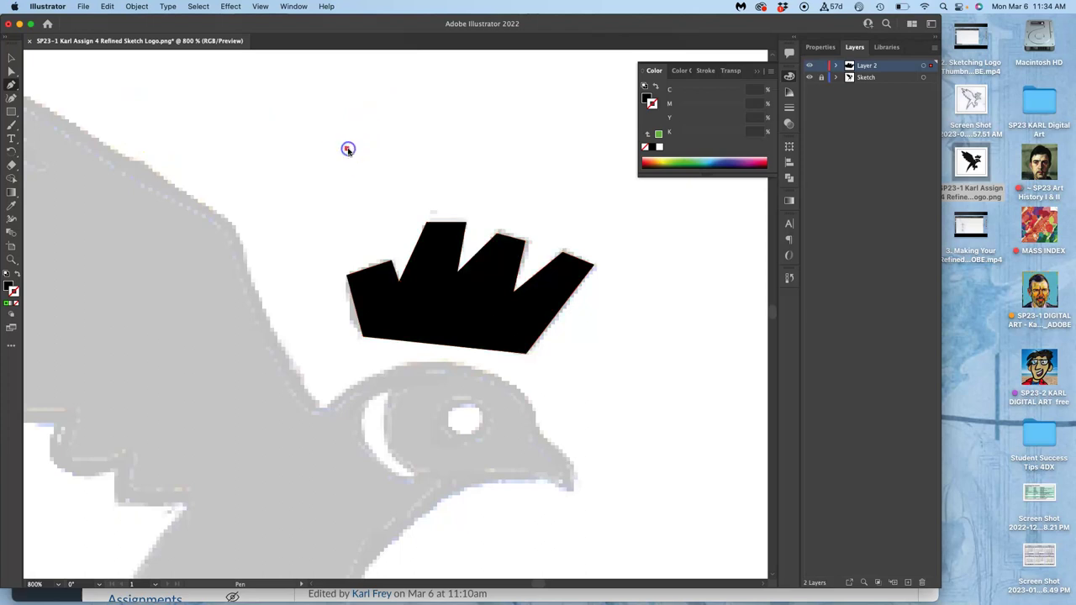
left_click(436, 105)
left_click(492, 124)
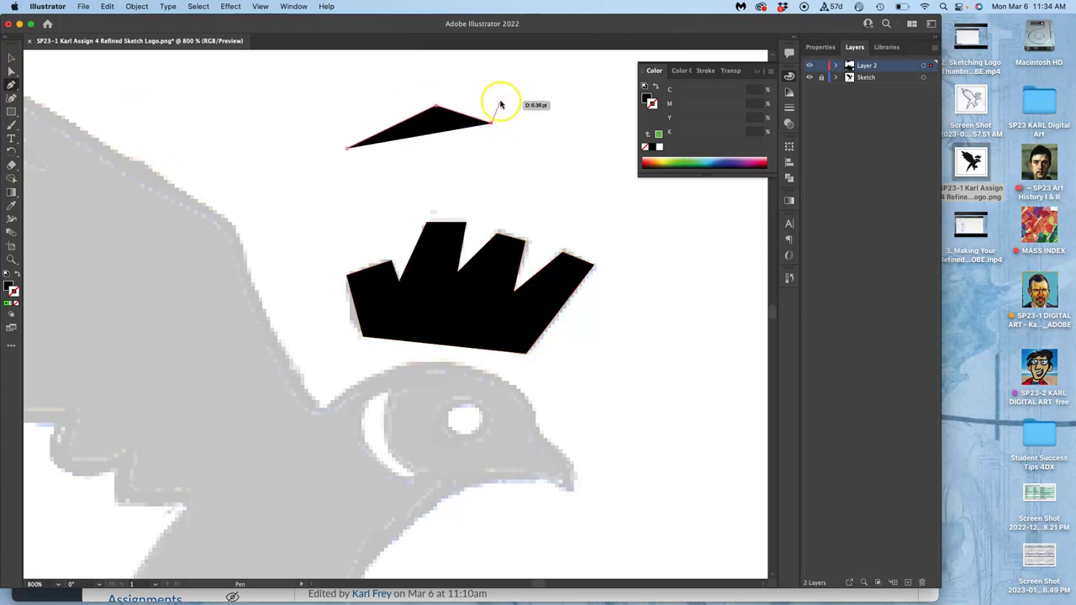
left_click(500, 101)
key("super+z")
key("super+z")
key("super+z")
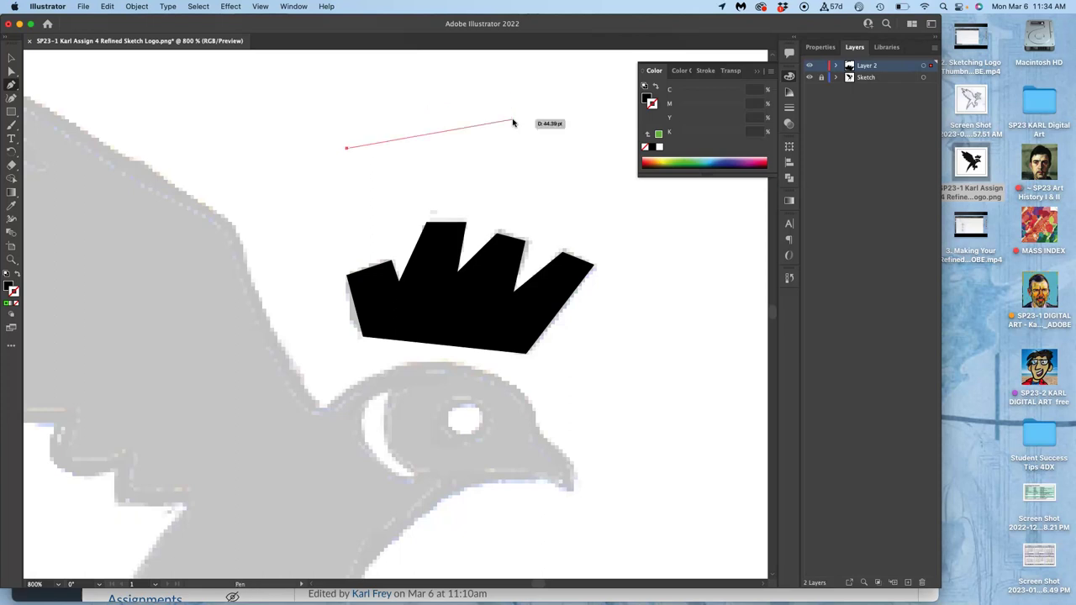
Step: Trace the second crown's jagged zigzag peaks and close its bottom edge at lower left
left_click(339, 109)
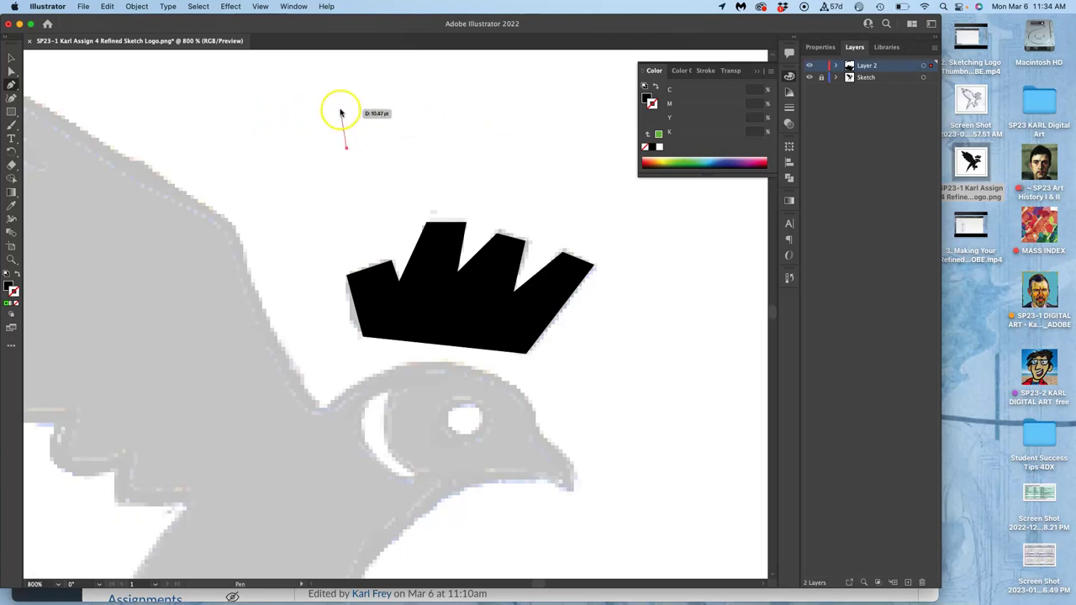
left_click(359, 120)
left_click(377, 101)
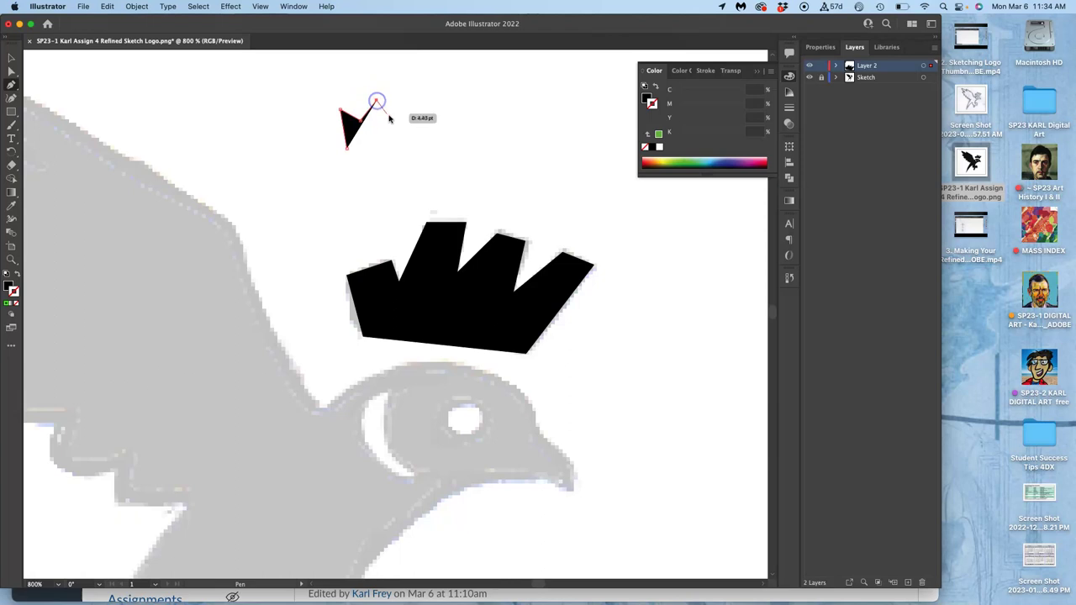
left_click(394, 121)
left_click(406, 91)
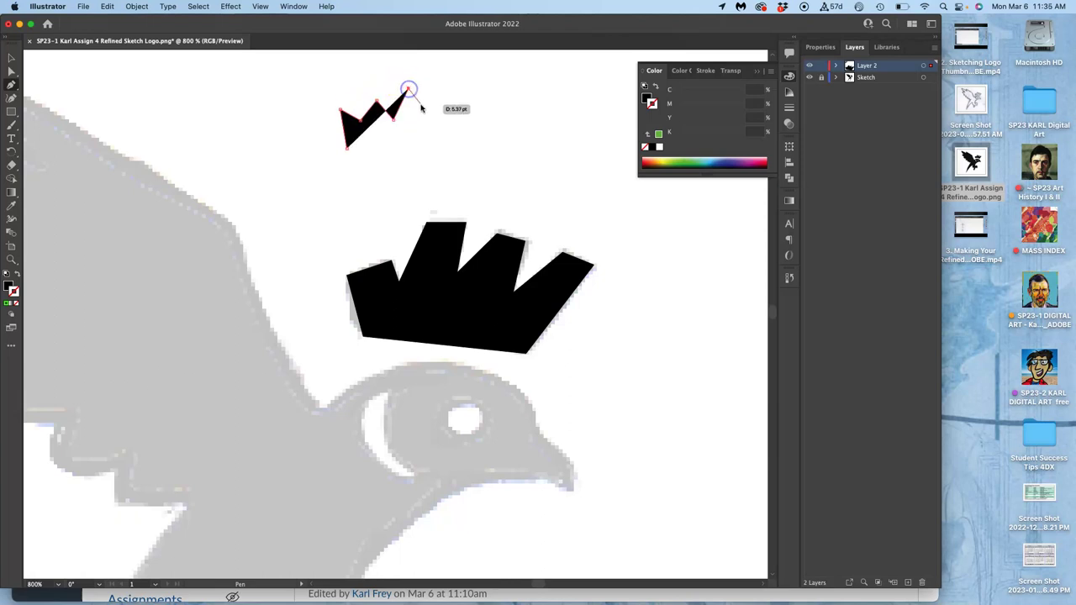
left_click(427, 118)
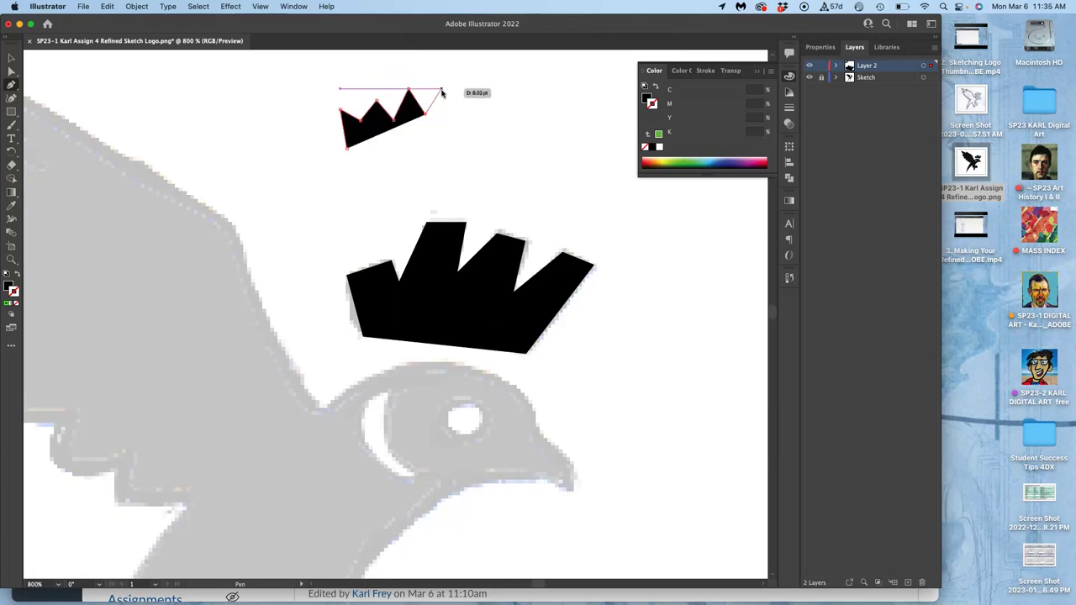
left_click(441, 93, "super")
left_click(443, 96)
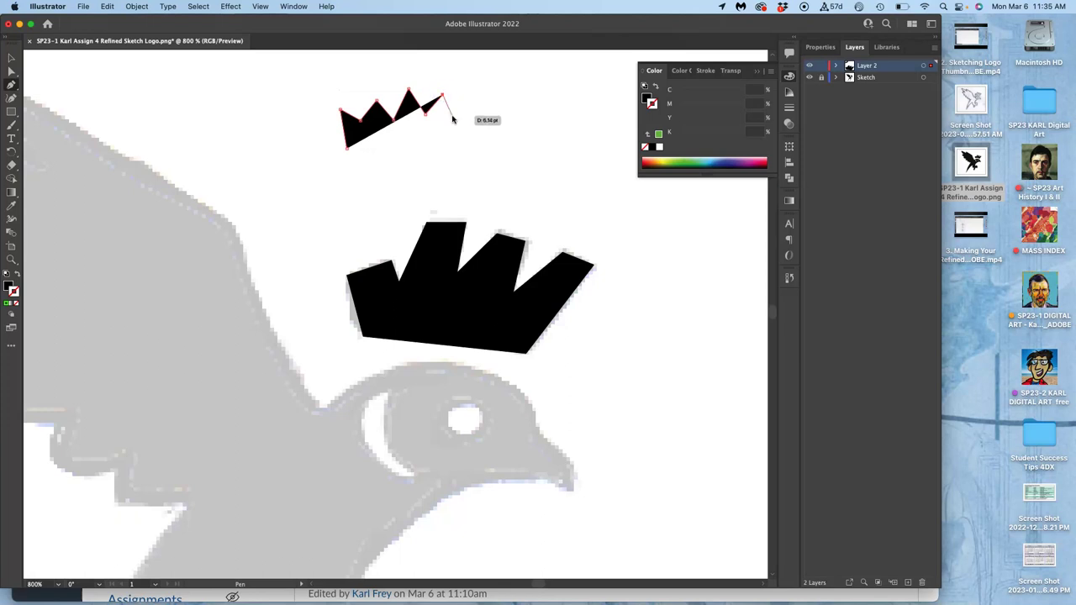
left_click(452, 116)
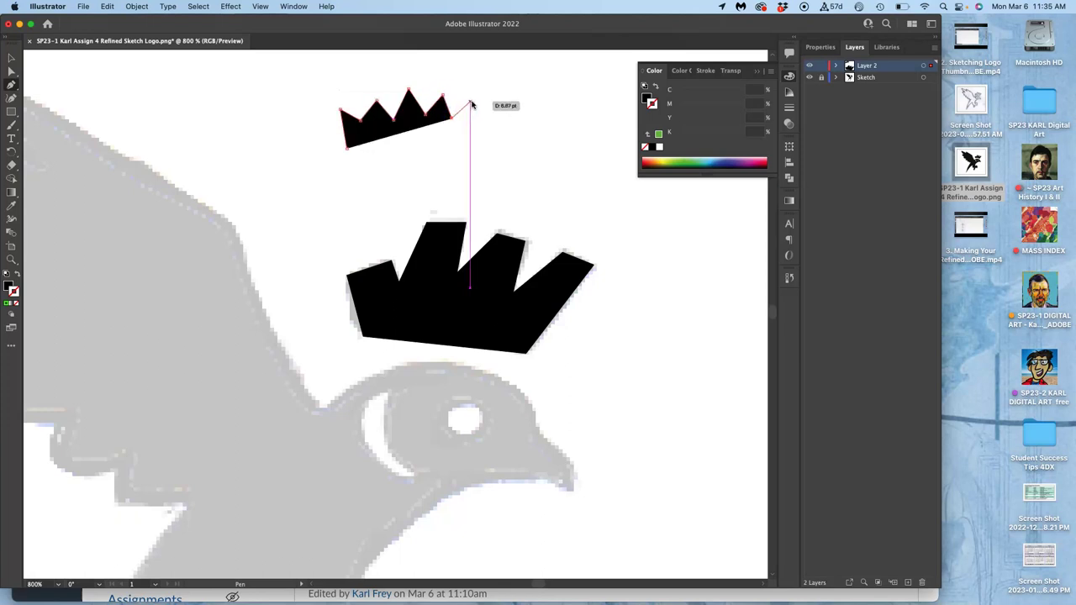
left_click(470, 103)
left_click(469, 149)
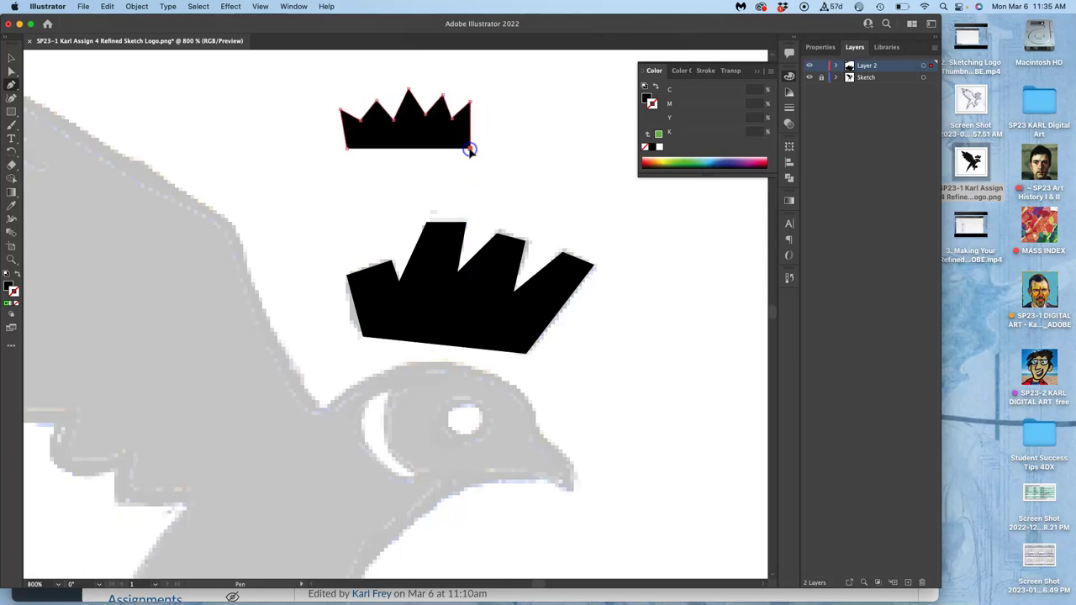
left_click(378, 159)
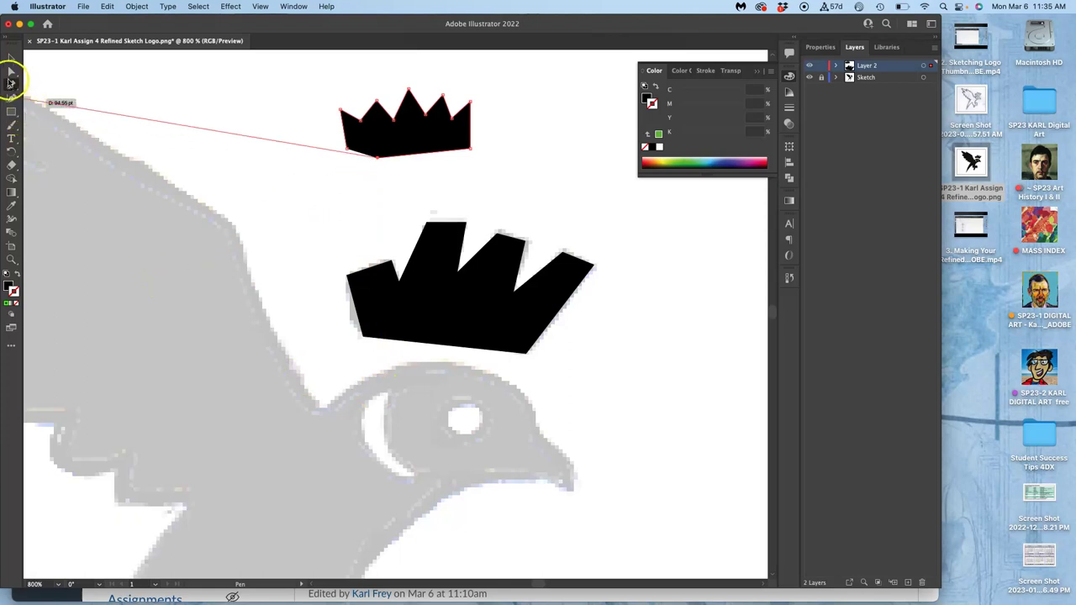
Step: Use Direct Selection to drag the crown's bottom anchor down into a shallow dip
left_click(10, 72)
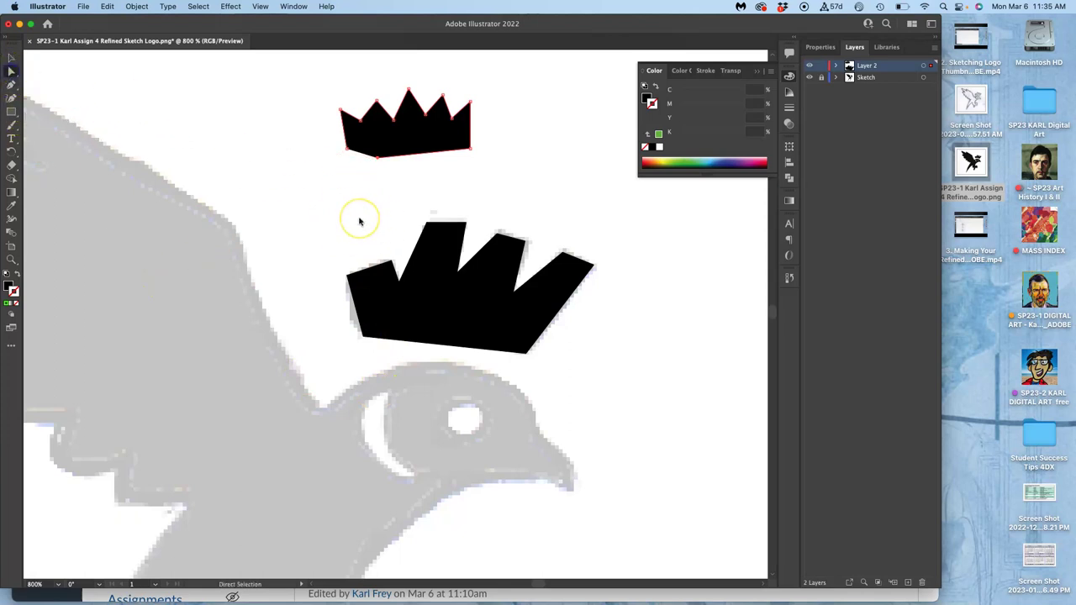
key("super+equal")
key("super+equal")
key("super+equal")
key("super+equal")
key("super+equal")
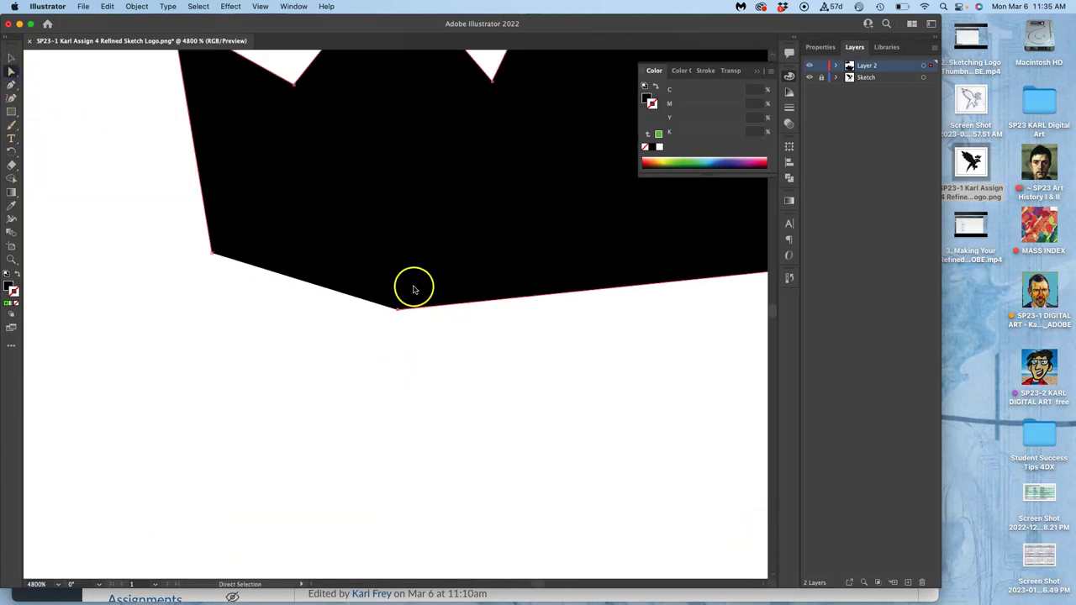
scroll(400, 311, "up", 3)
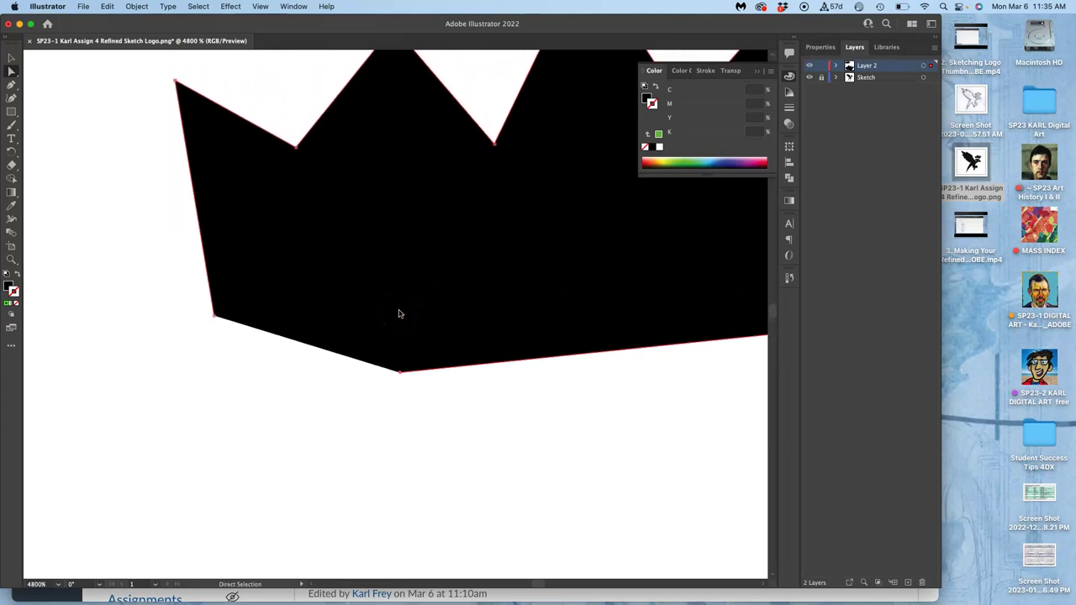
left_click_drag(400, 375, 375, 344)
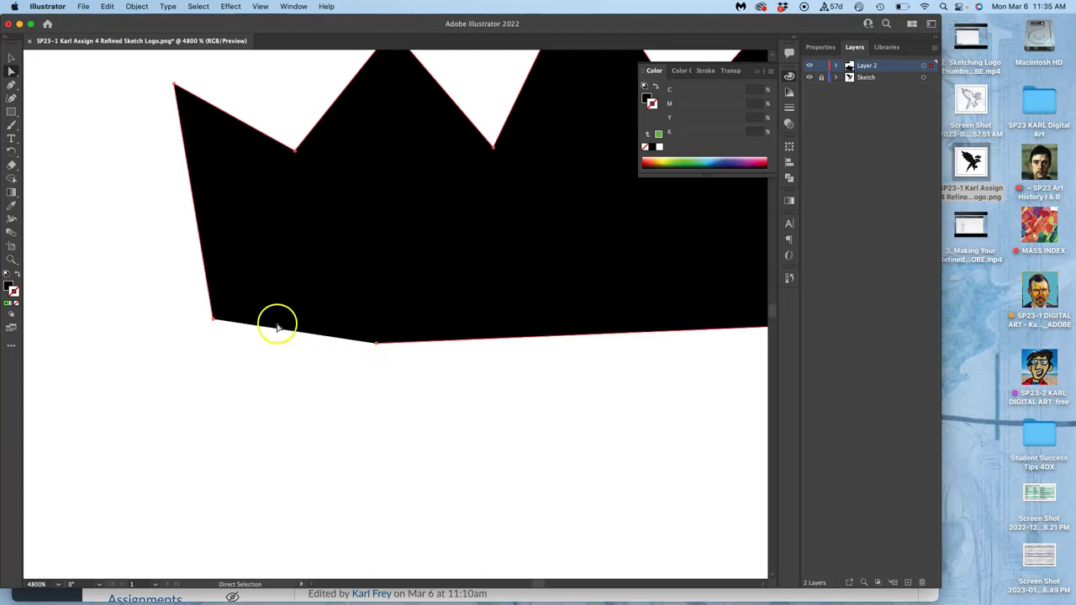
left_click_drag(374, 343, 435, 415)
key("super+minus")
key("super+minus")
key("super+minus")
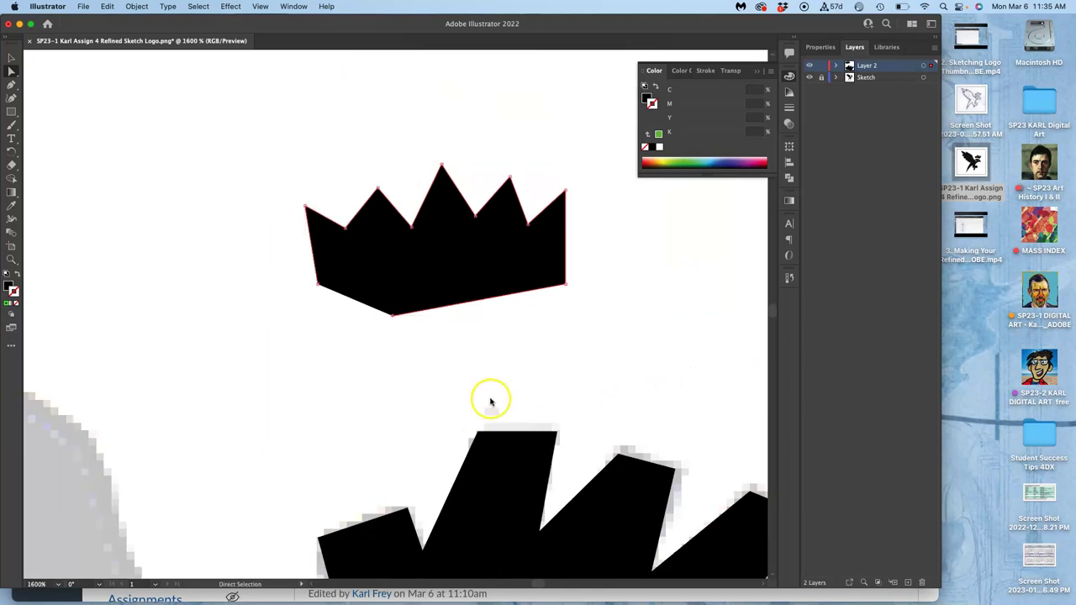
Step: Select the second crown, move it slightly left, enlarge it to about 32×20 pt, and tilt it clockwise
left_click(114, 136)
left_click(12, 59)
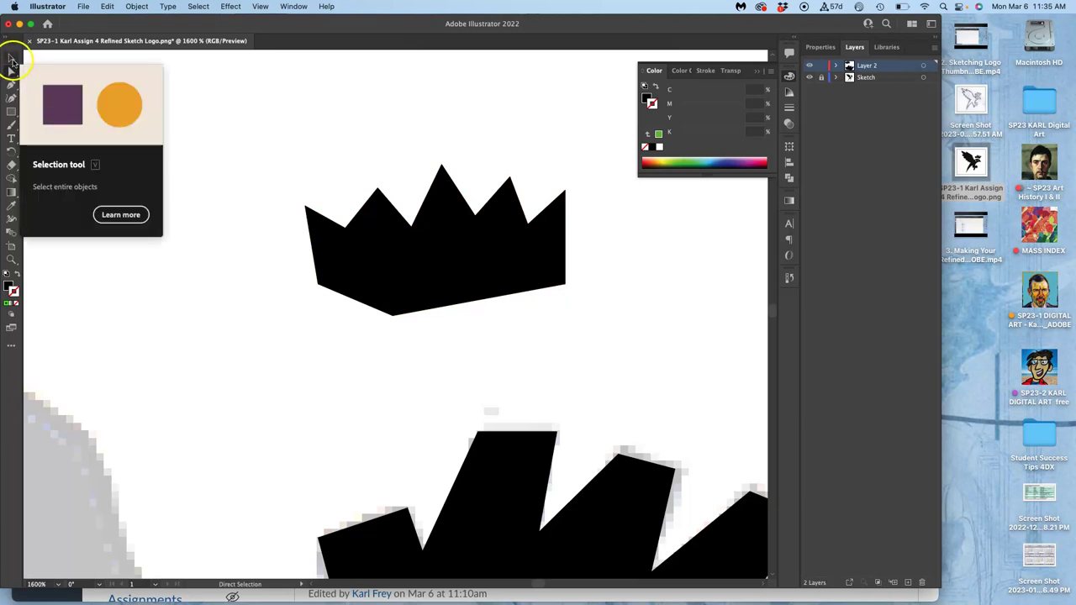
left_click(12, 59)
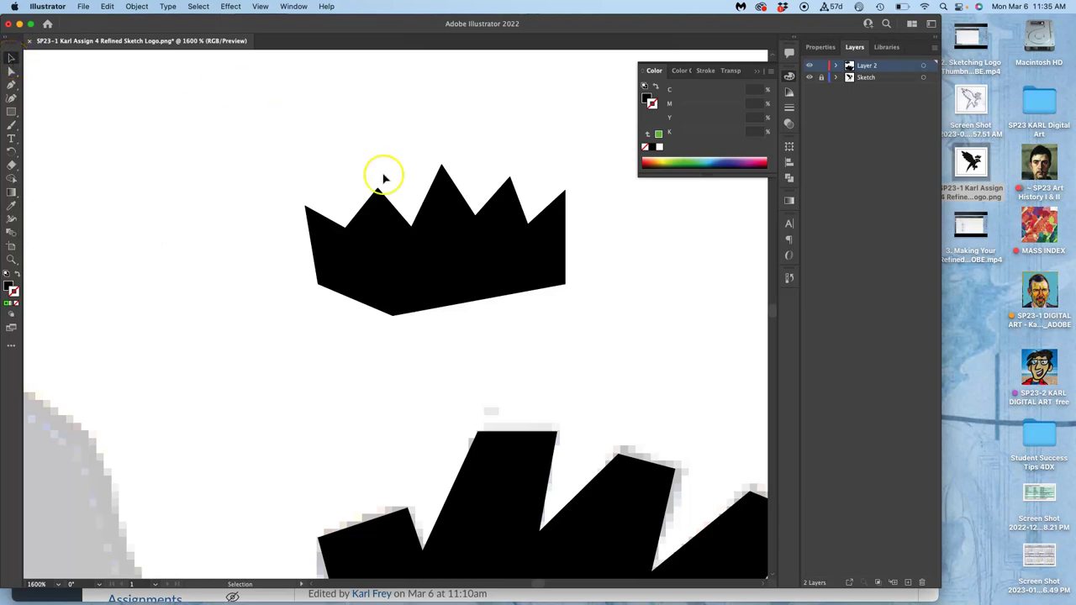
left_click(409, 243)
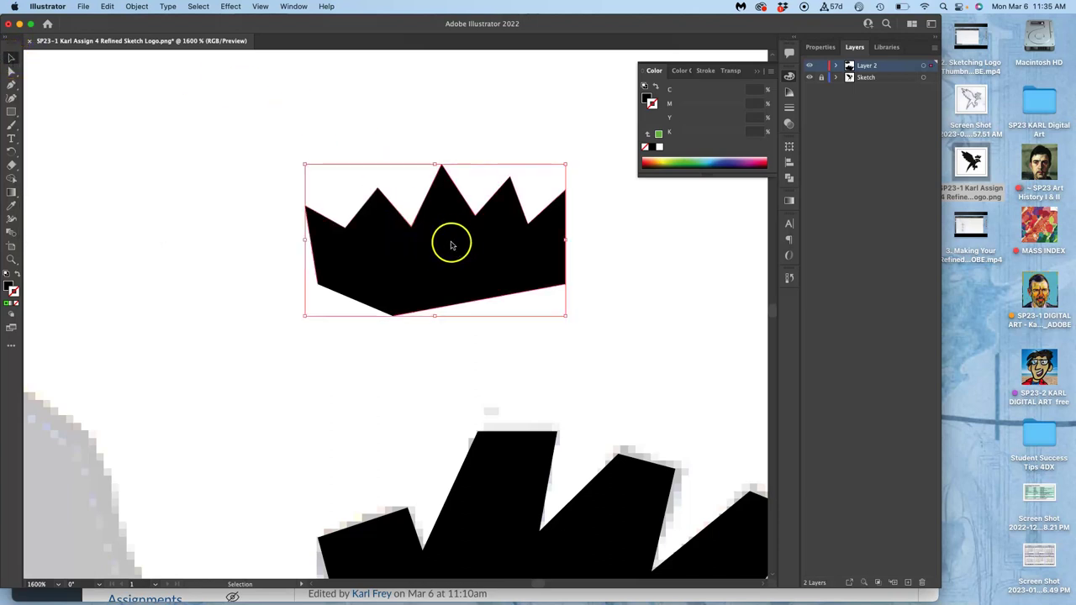
scroll(450, 241, "down", 2)
scroll(450, 241, "right", 1)
left_click_drag(432, 243, 389, 240)
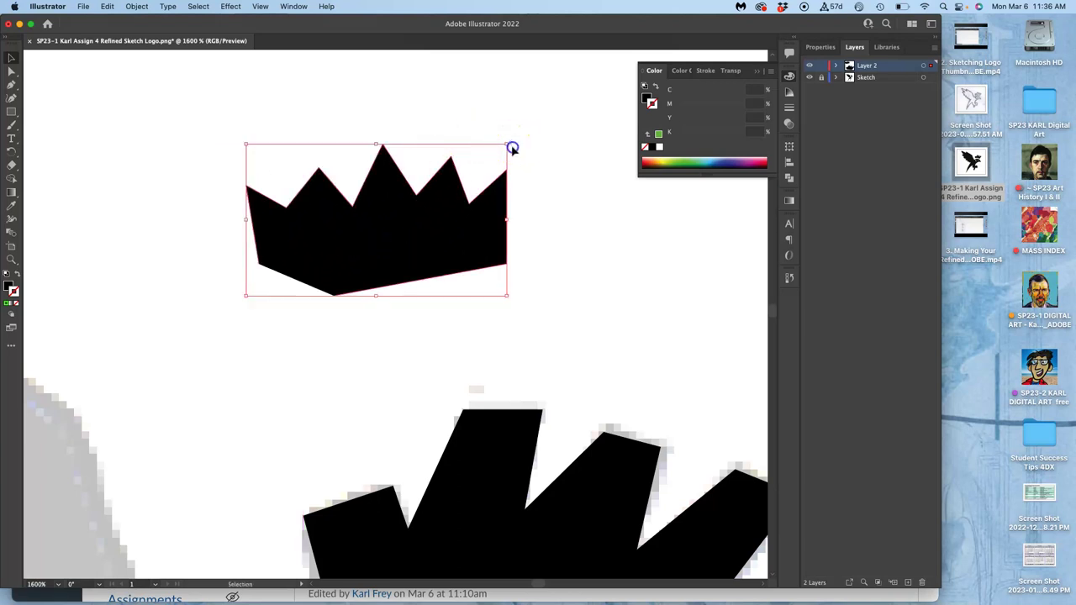
left_click_drag(513, 156, 446, 223)
left_click_drag(511, 142, 436, 174)
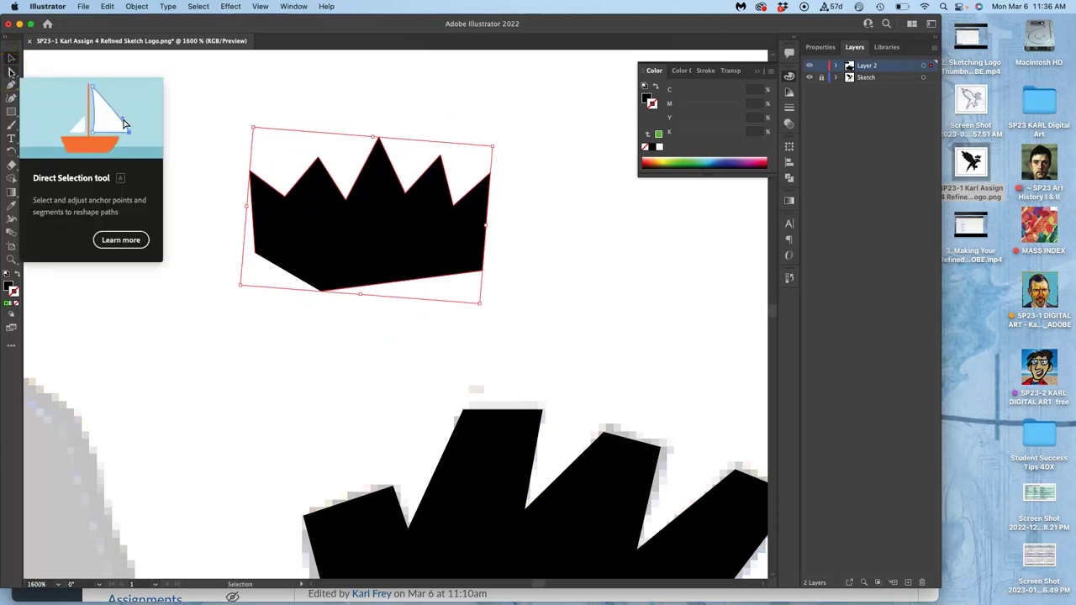
Step: Switch to Direct Selection, select the crown's peak anchors and zoom in on the top peak
left_click(12, 74)
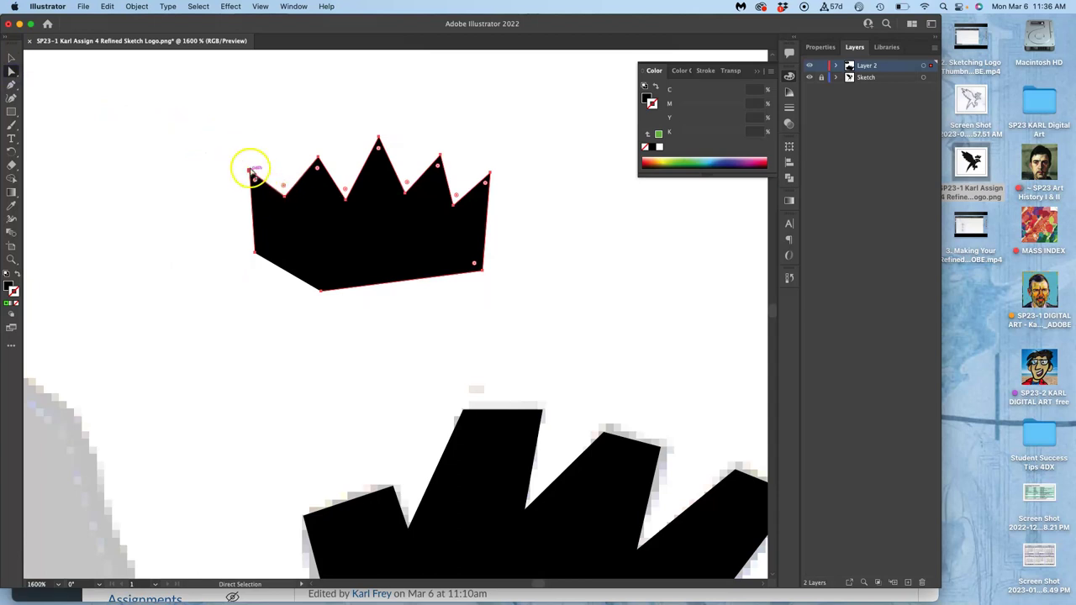
left_click(319, 159)
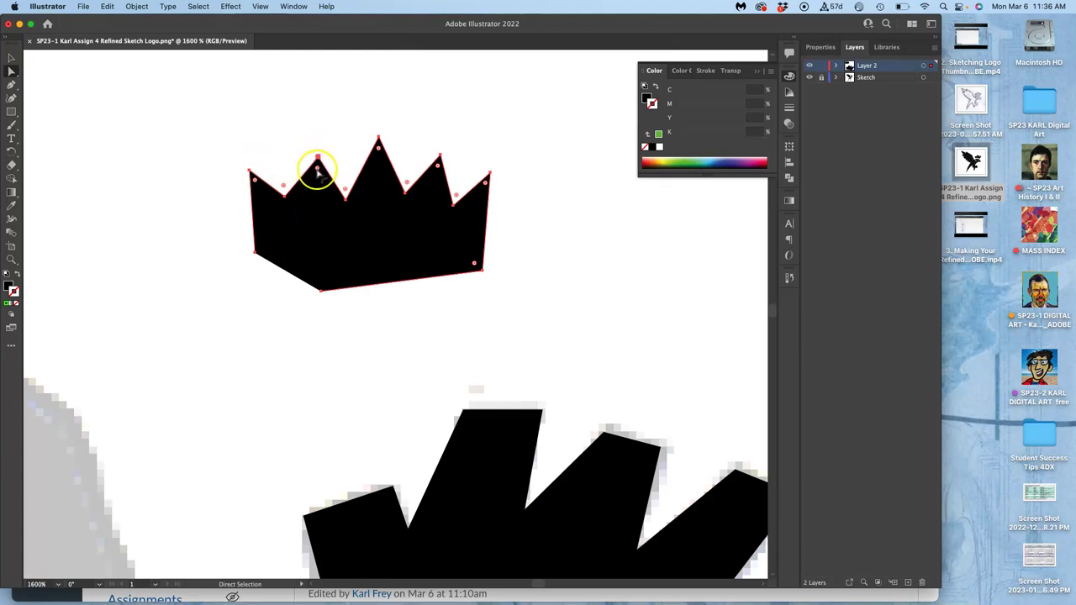
scroll(319, 173, "up", 4)
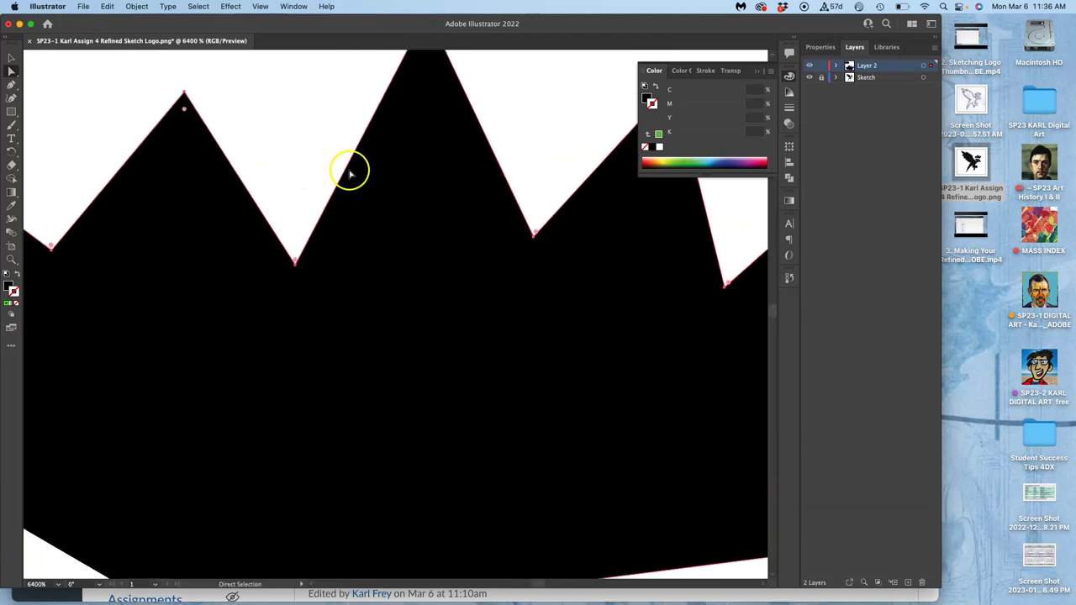
scroll(348, 173, "up", 4)
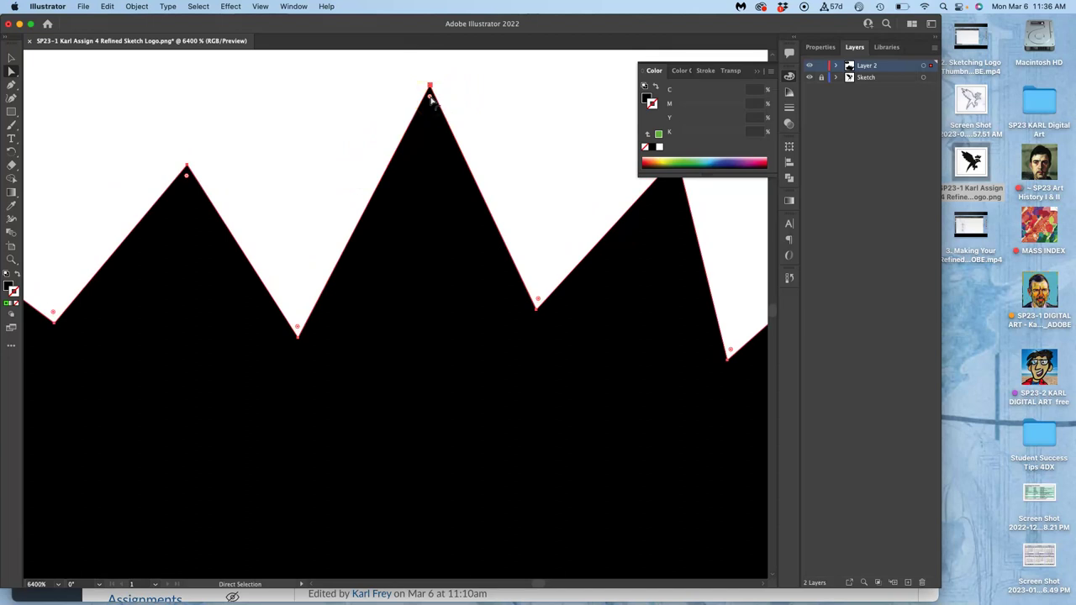
key("super+minus")
left_click(413, 161)
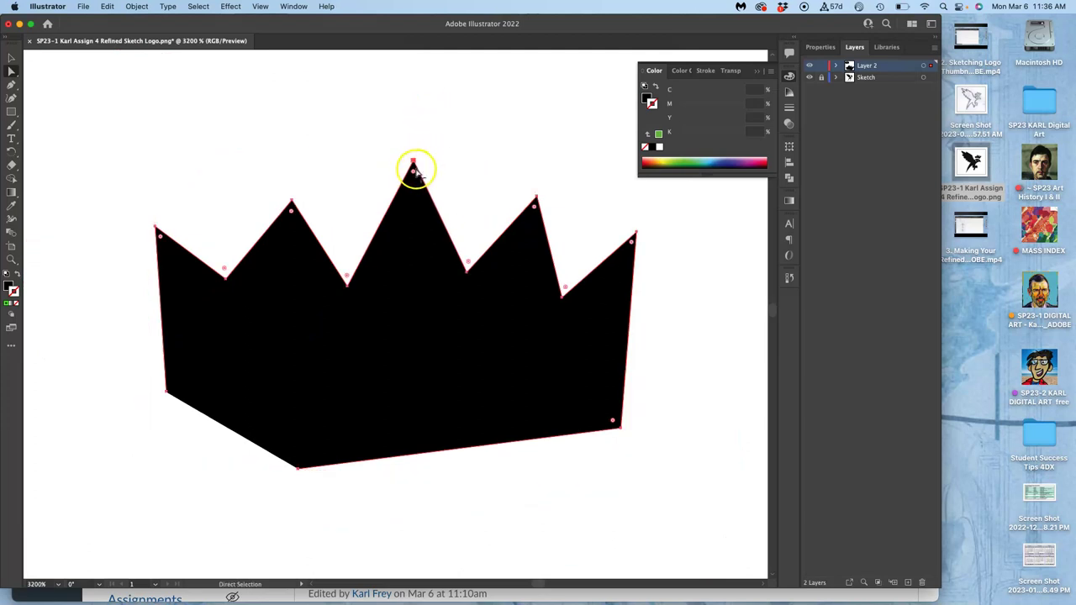
key("super+equal")
key("super+equal")
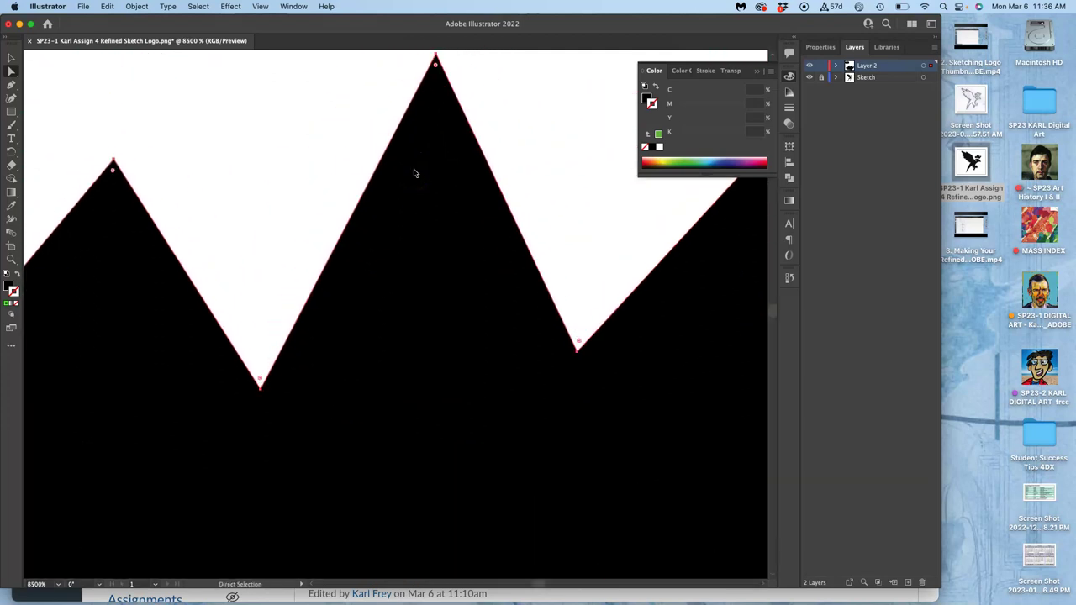
Step: Test rounding the top peak's corner, then return it to a sharp point
left_click(427, 114)
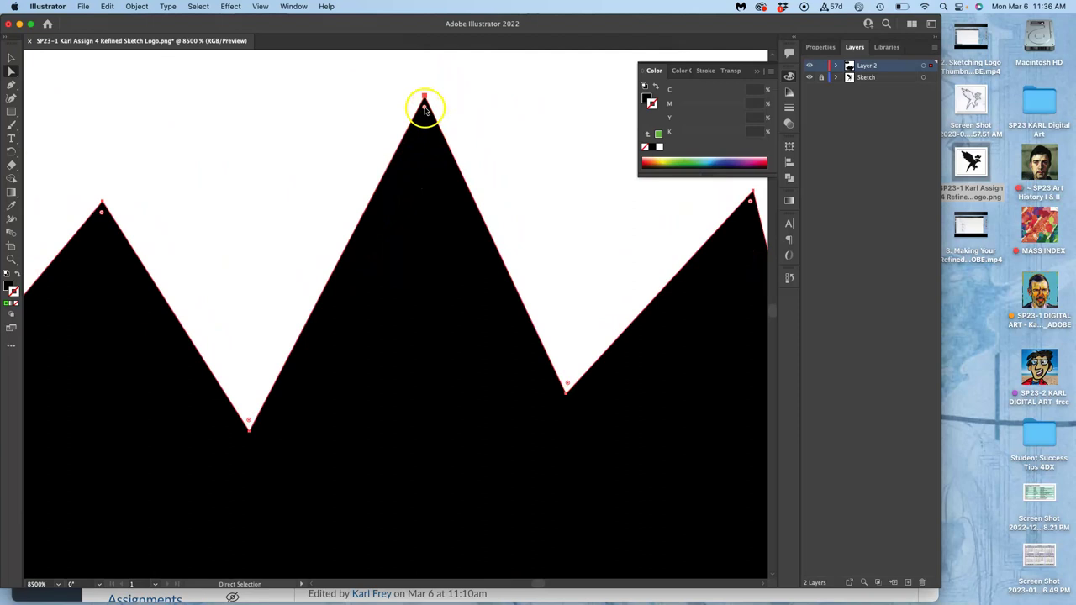
mouse_move(426, 109)
left_mouse_down()
mouse_move(425, 242)
mouse_move(439, 139)
mouse_move(434, 286)
mouse_move(449, 96)
mouse_move(426, 107)
left_mouse_up()
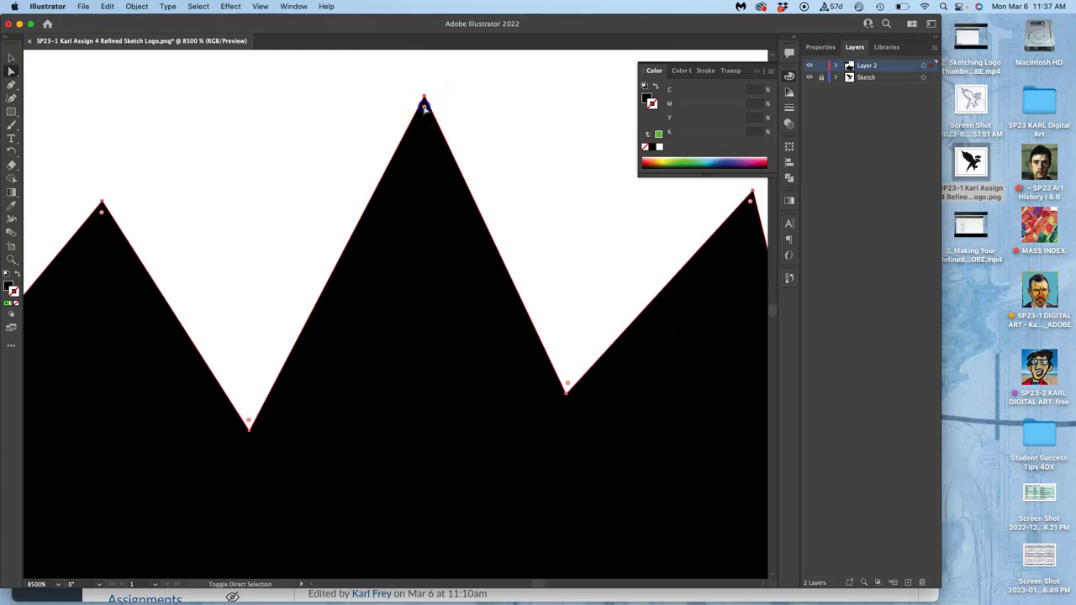
left_click_drag(424, 108, 429, 82)
left_click(444, 87)
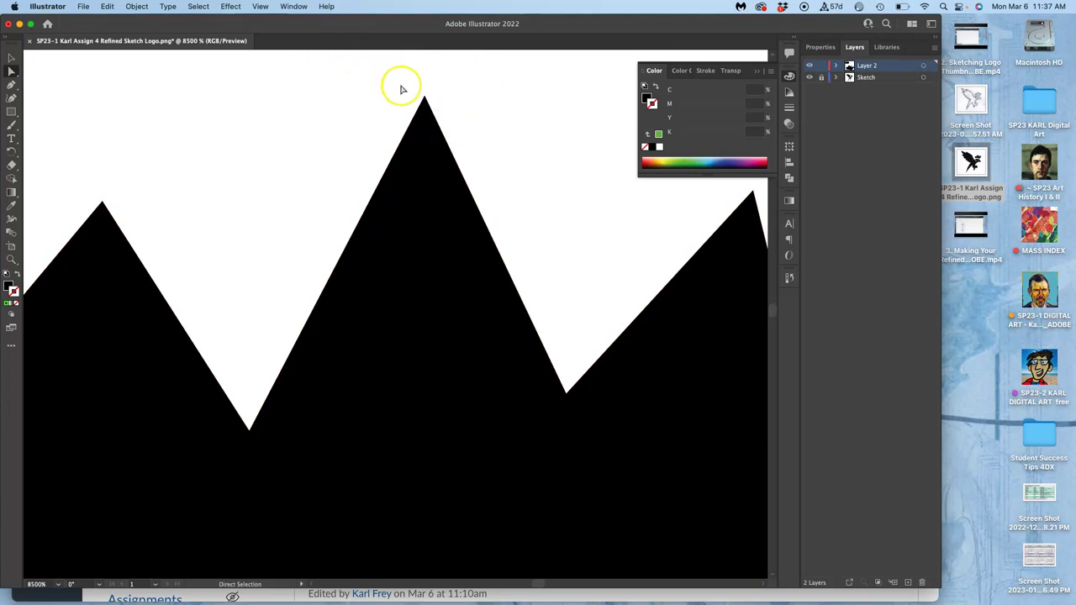
Step: Round the tallest peak's tip into a smooth curve of about 1.2 pt radius
left_click(425, 113)
left_click_drag(426, 99, 426, 99)
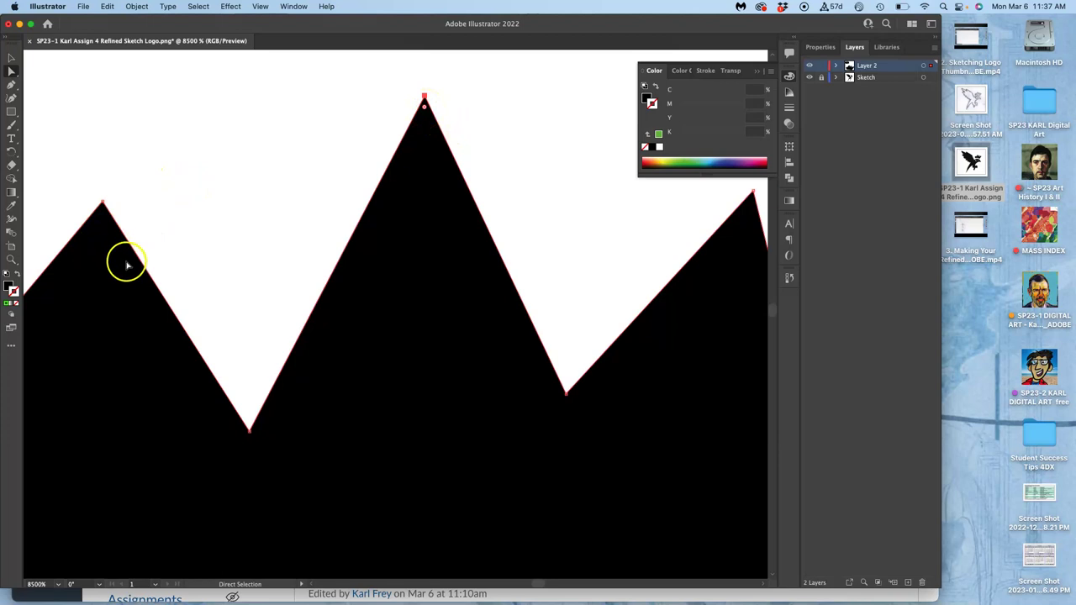
left_click_drag(426, 99, 427, 202)
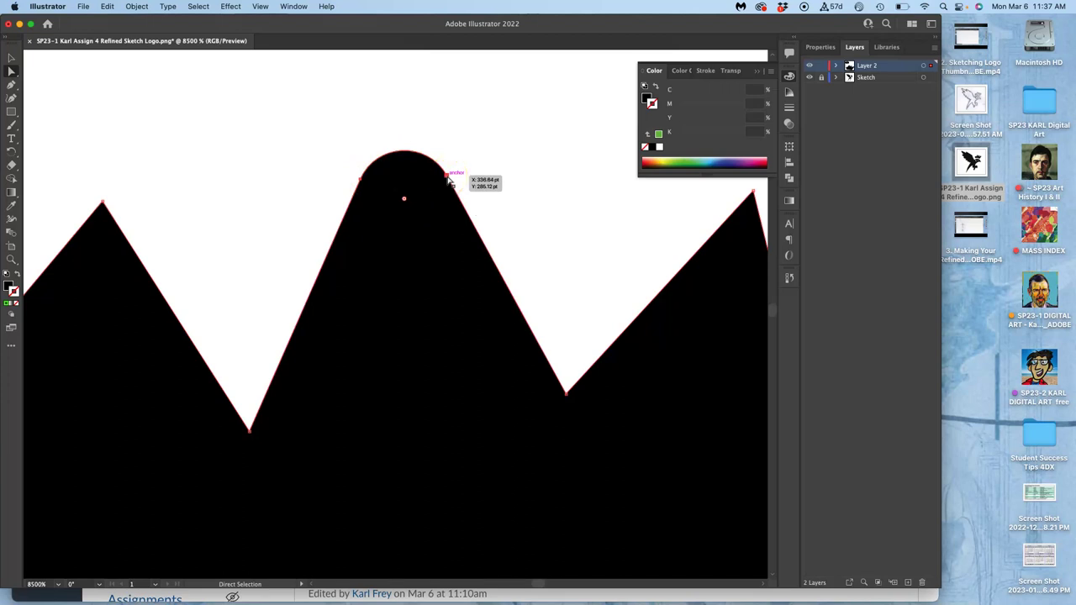
Step: Stretch and bulge the rounded peak, then bend it down into a hook curling right
left_click(328, 175)
left_click(359, 176)
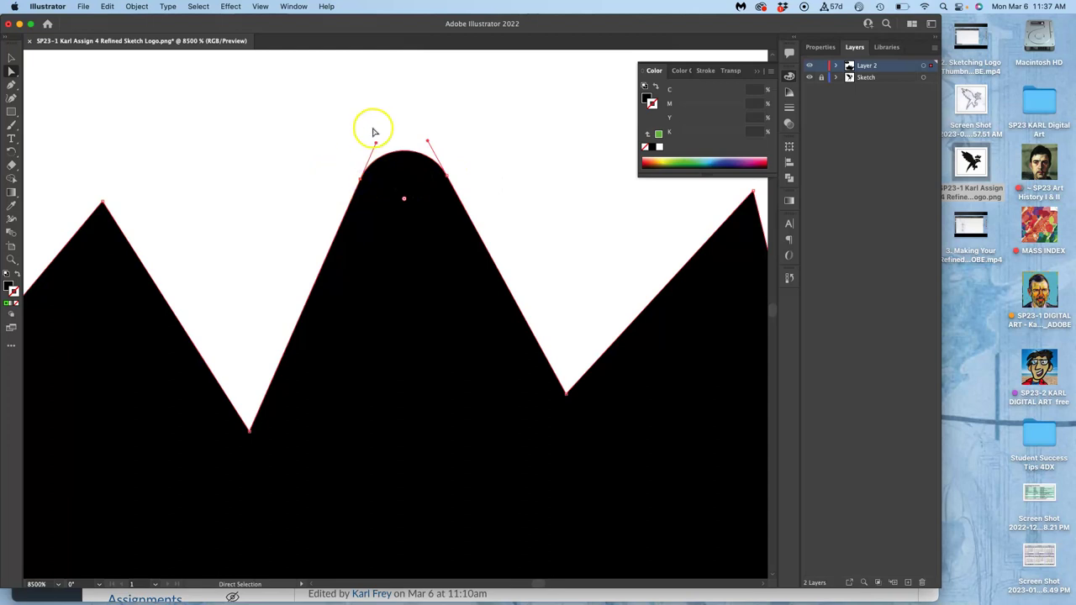
left_click_drag(374, 143, 407, 252)
scroll(384, 462, "down", 10)
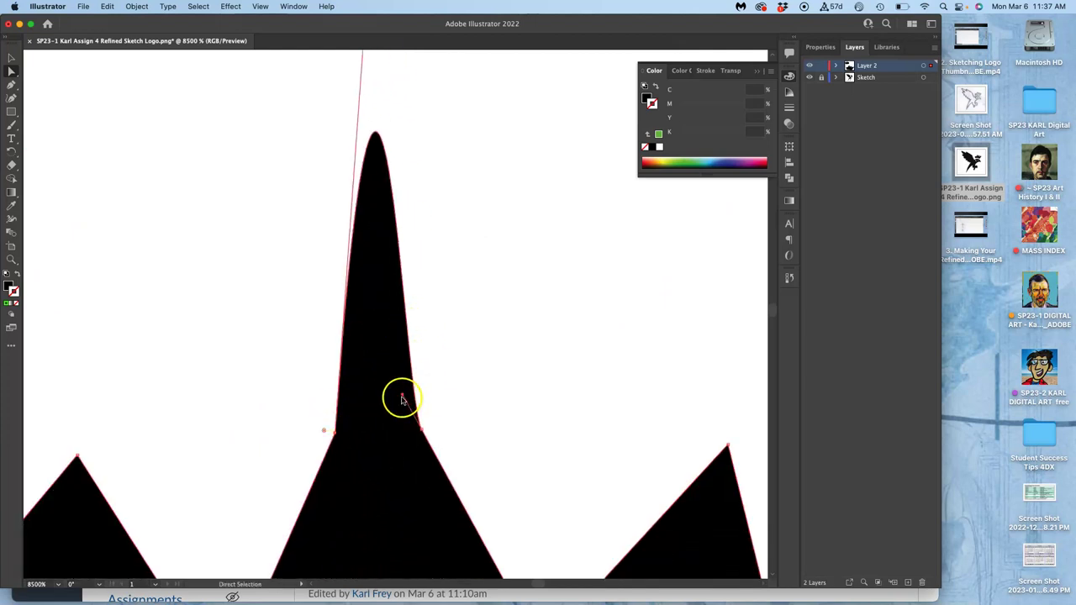
left_click_drag(402, 399, 764, 463)
scroll(493, 360, "up", 10)
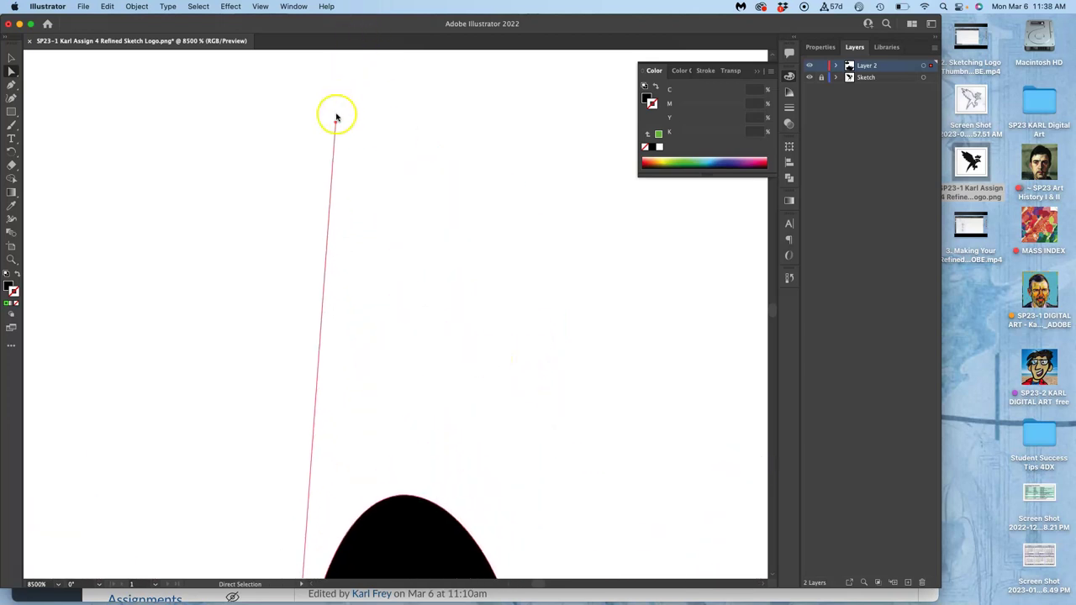
left_click_drag(336, 123, 433, 334)
scroll(445, 382, "down", 5)
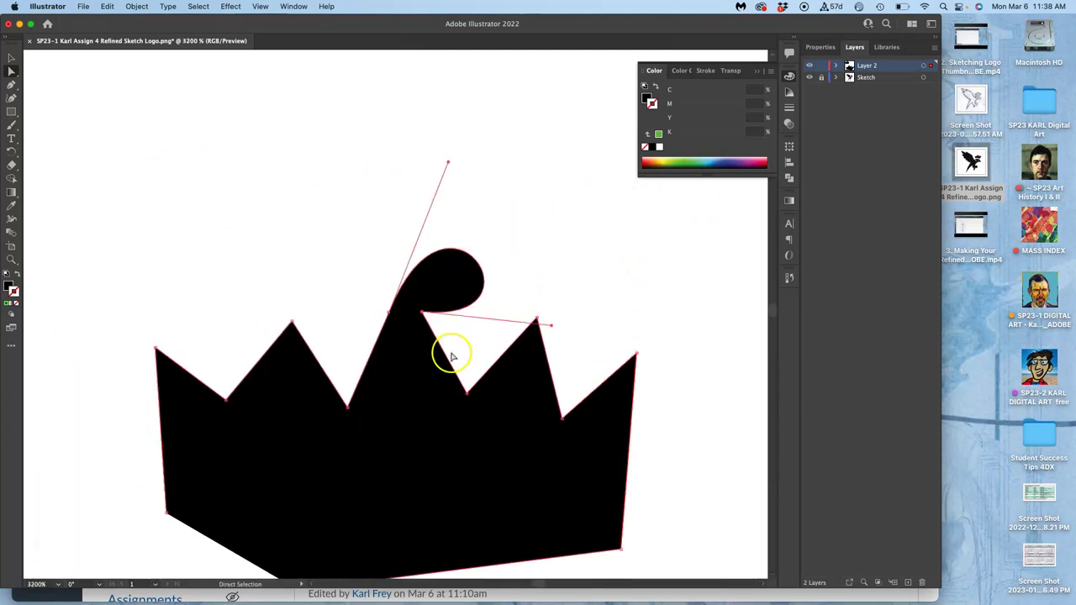
left_click(542, 244)
scroll(576, 257, "down", 3)
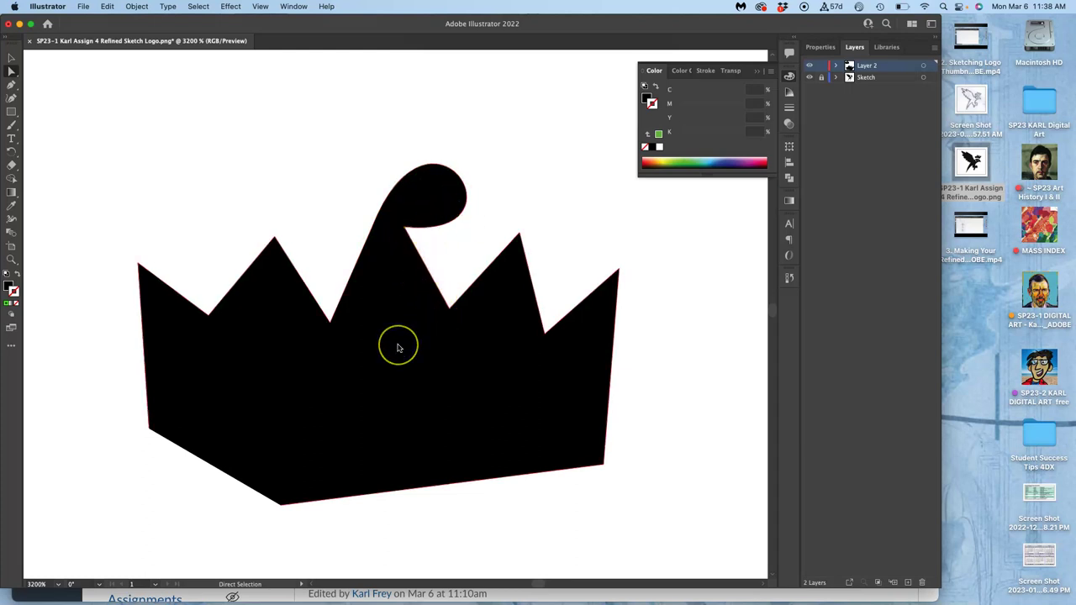
scroll(399, 348, "down", 3)
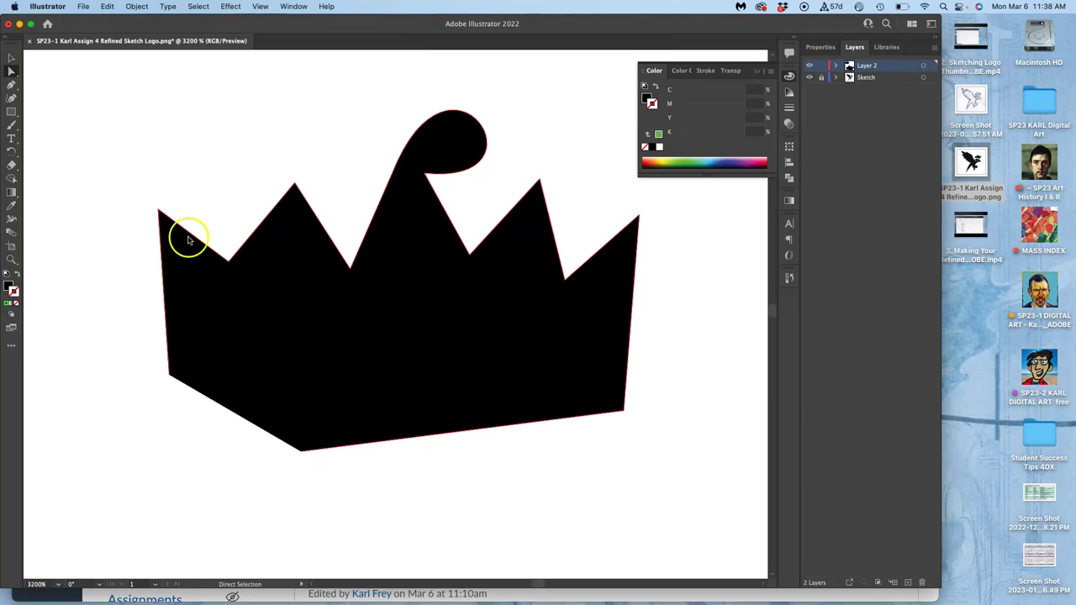
Step: Select the whole crown and set its fill to None
left_click(12, 57)
left_click(435, 333)
left_click(670, 329)
left_click(517, 338)
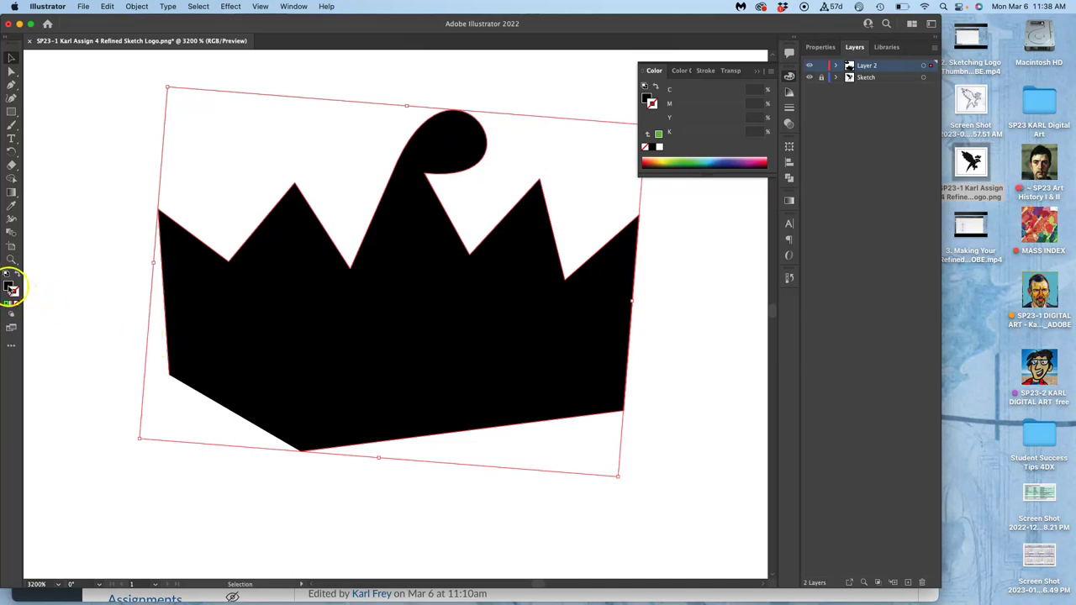
left_click(8, 286)
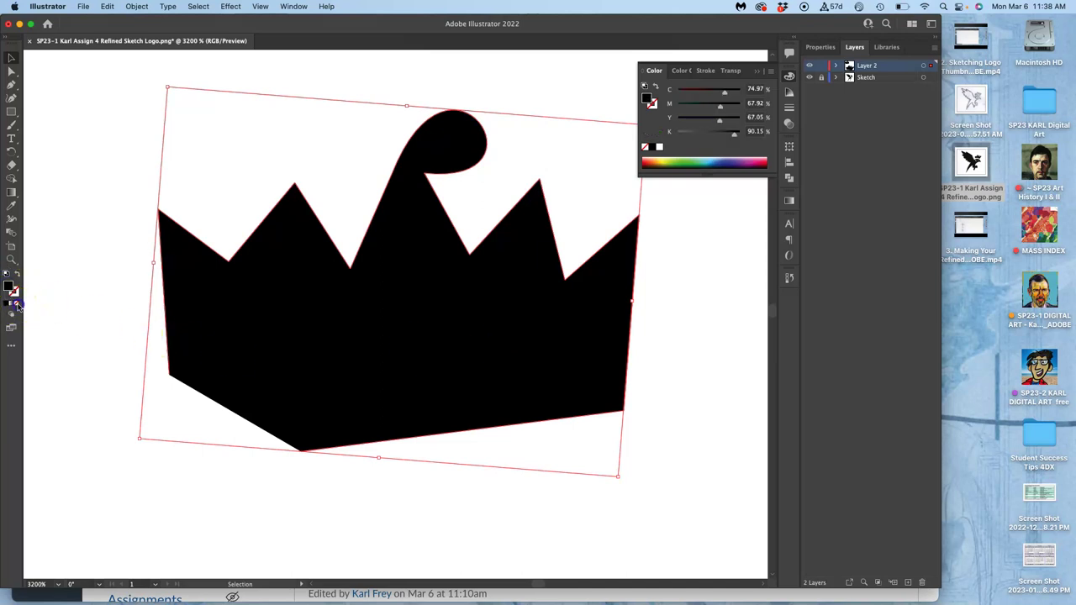
left_click(17, 304)
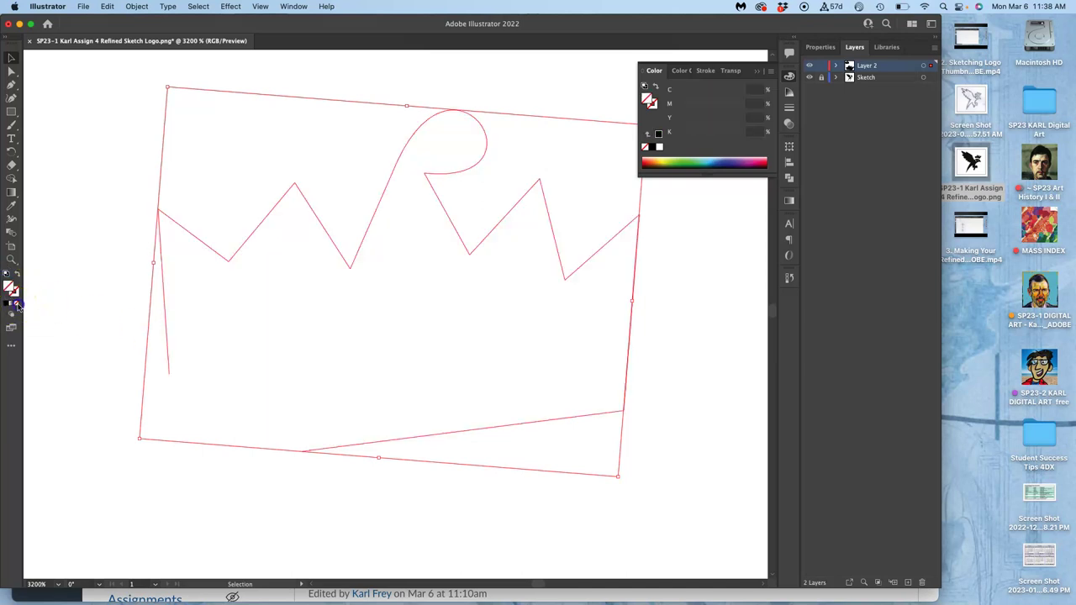
left_click(68, 326)
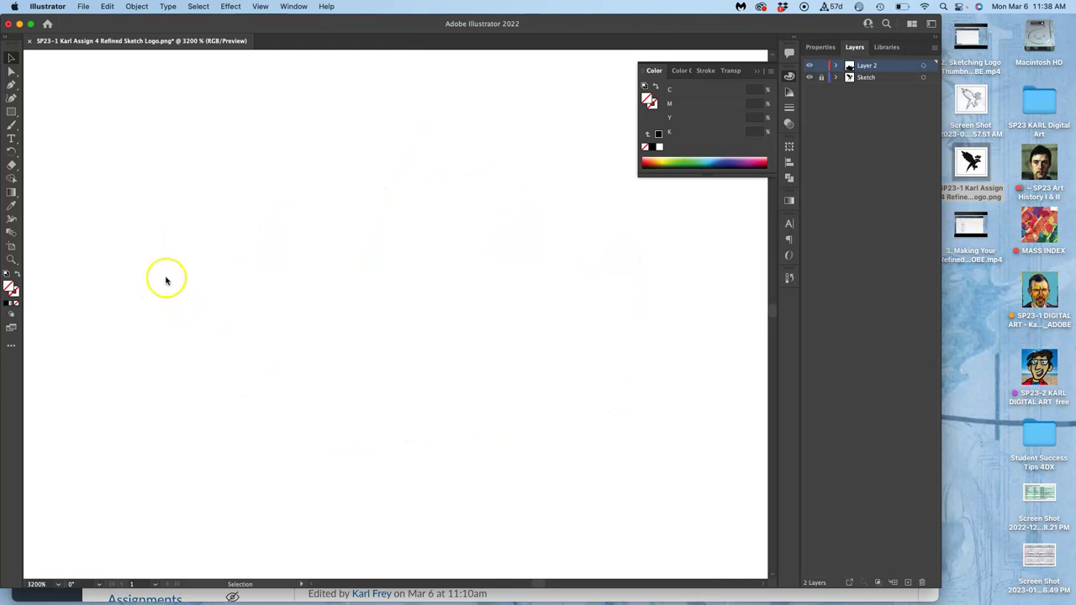
Step: Drag the crown's lower-left anchor so the base becomes one straight sloping line
left_click(162, 279)
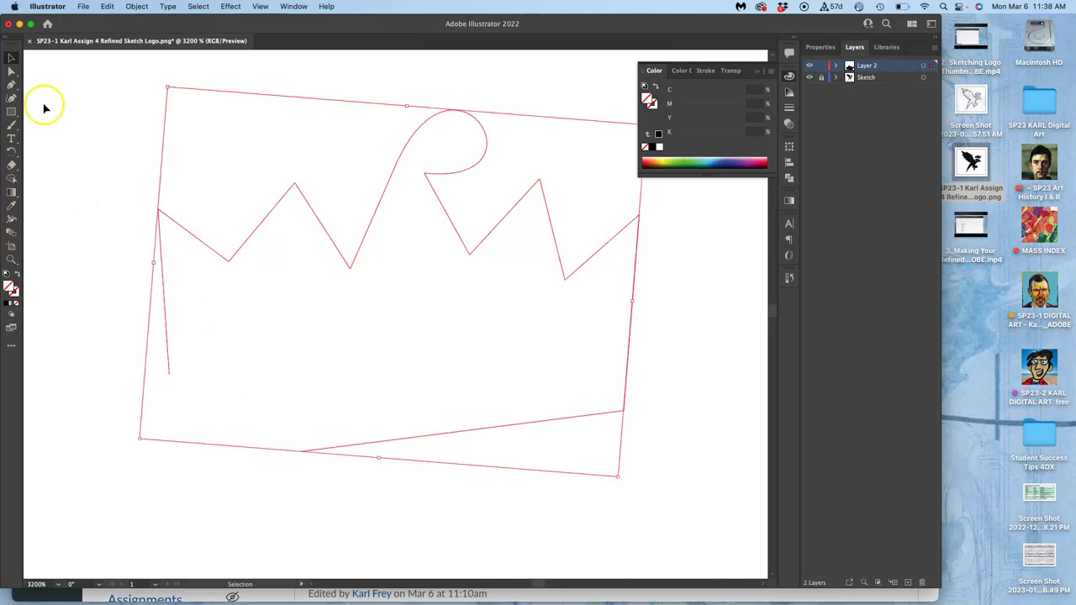
left_click(12, 68)
left_click_drag(300, 451, 169, 374)
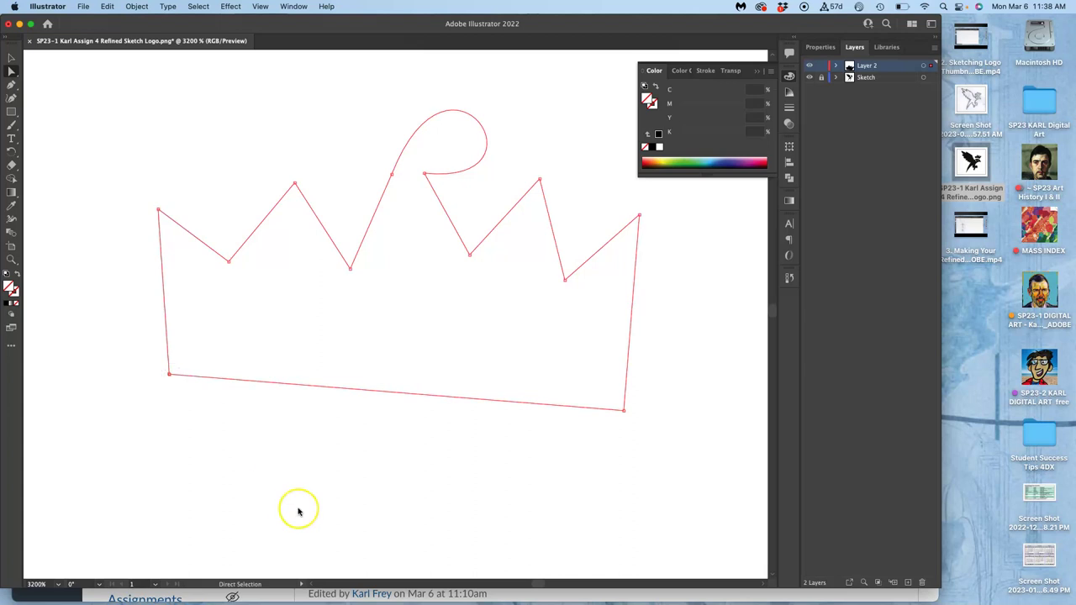
Step: Reset to default fill and stroke, swap them for a black fill, and set stroke to None
left_click(10, 284)
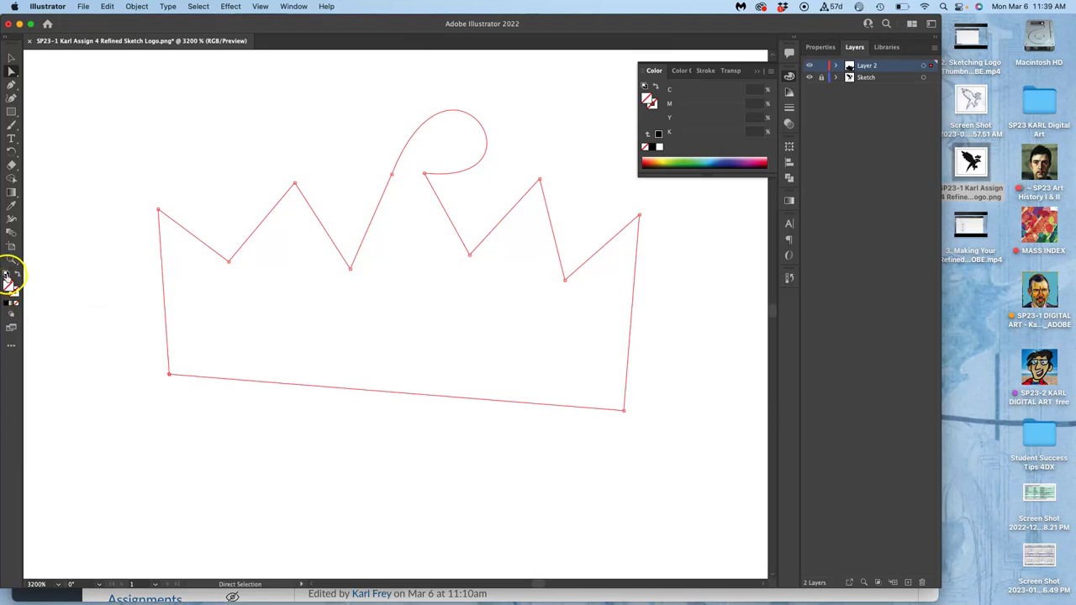
left_click(7, 276)
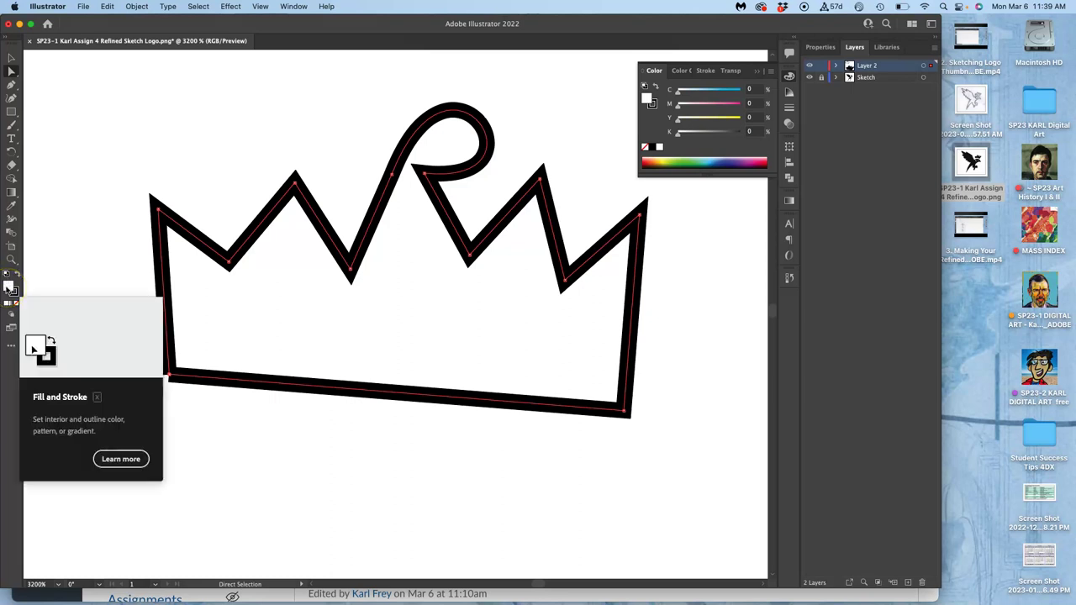
left_click(21, 291)
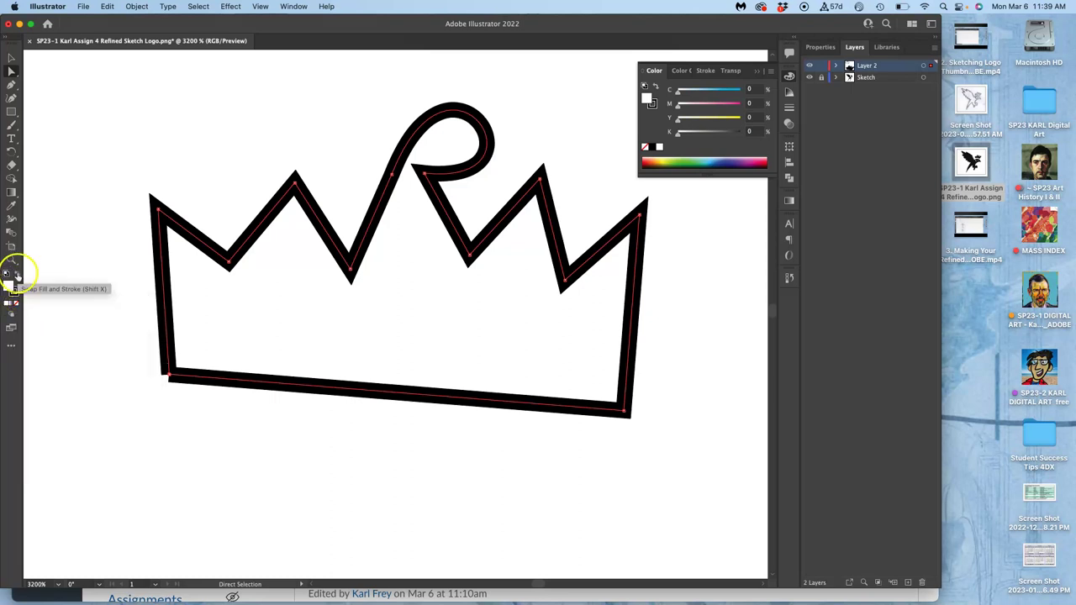
left_click(17, 275)
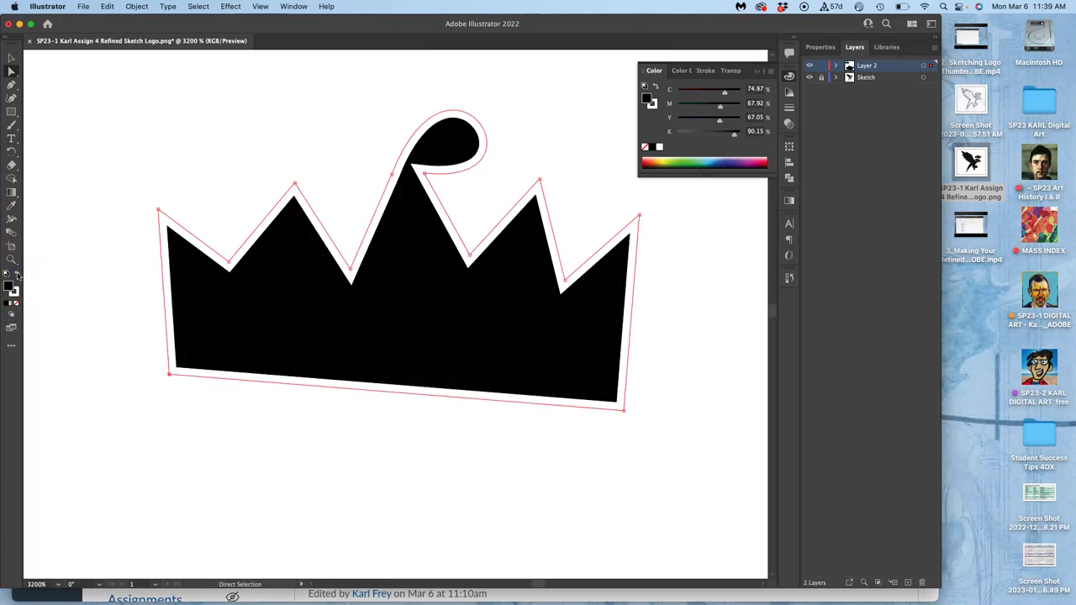
left_click(15, 293)
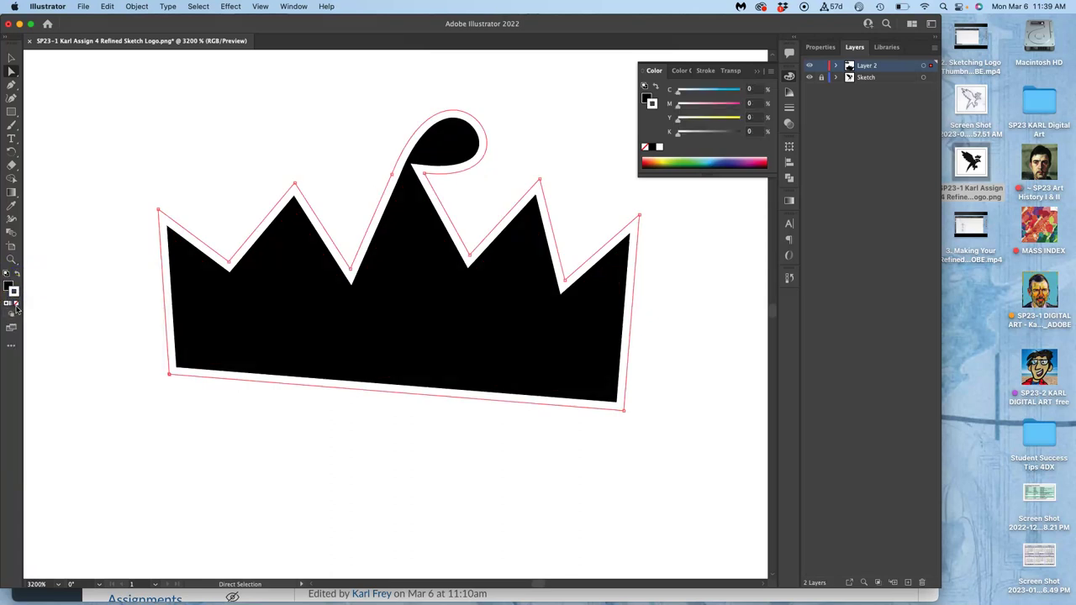
left_click(16, 306)
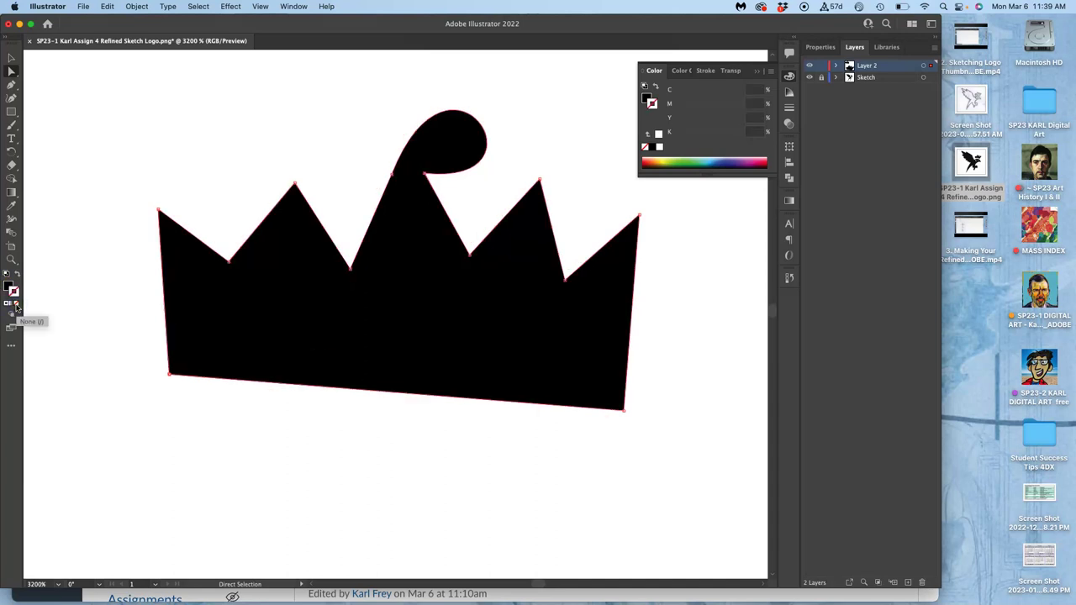
Step: Zoom out, select the larger second crown, and zoom in on it
left_click(89, 286)
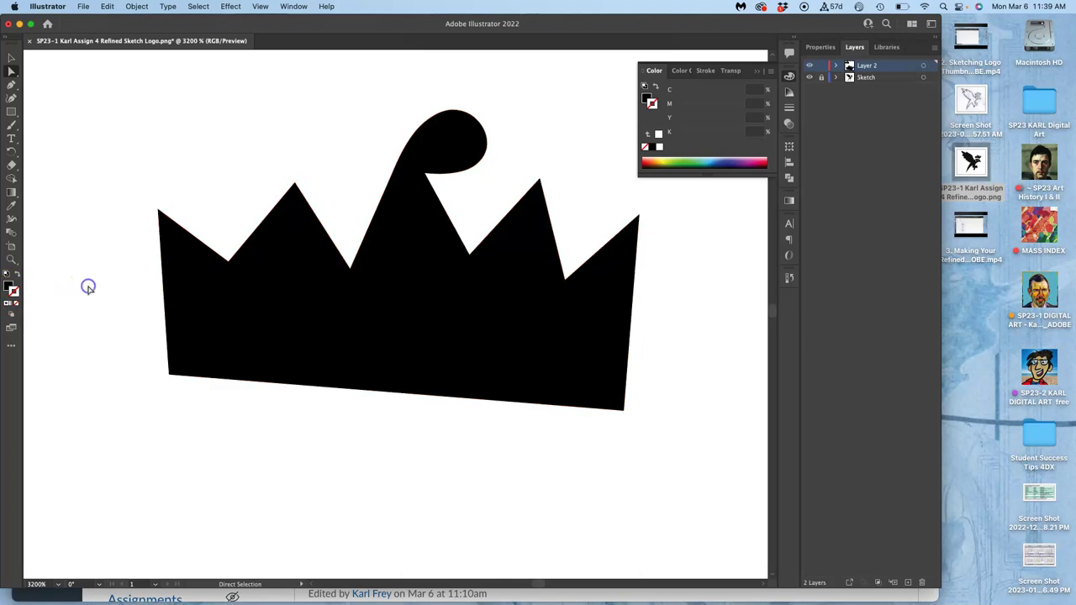
key("super+minus")
key("super+minus")
key("super+minus")
key("super+minus")
key("super+minus")
key("super+minus")
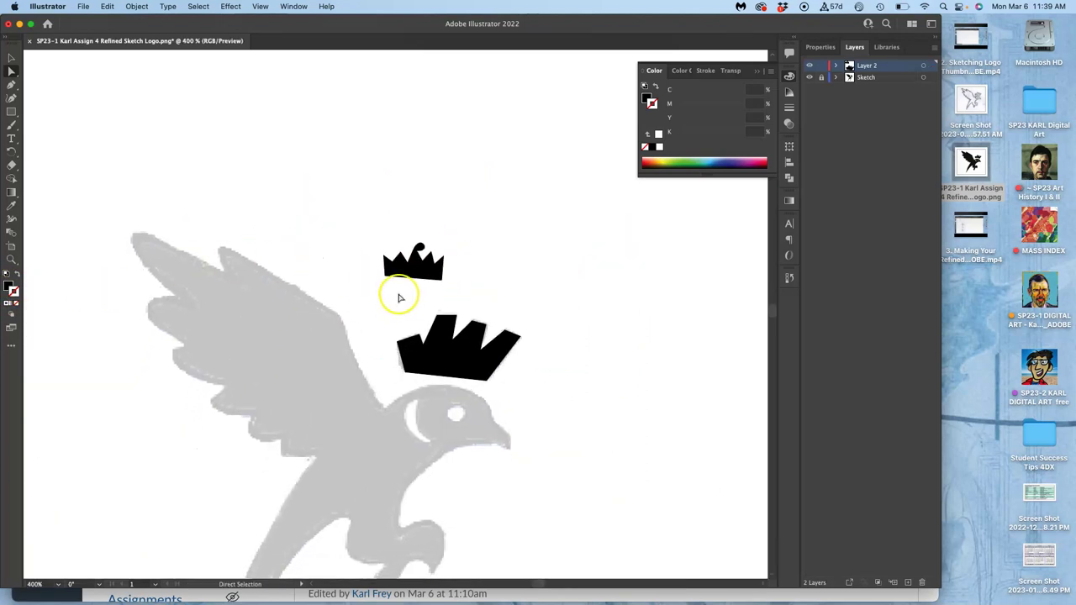
left_click(446, 357)
key("super+plus")
key("super+plus")
key("super+plus")
key("super+plus")
key("super+plus")
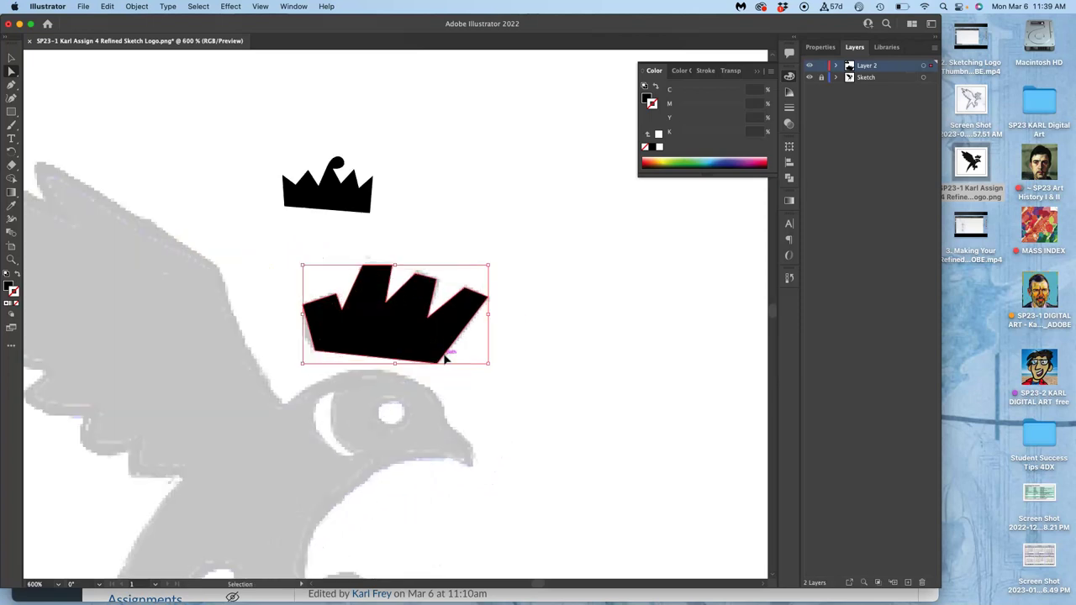
left_click(446, 340)
scroll(445, 340, "down", 2)
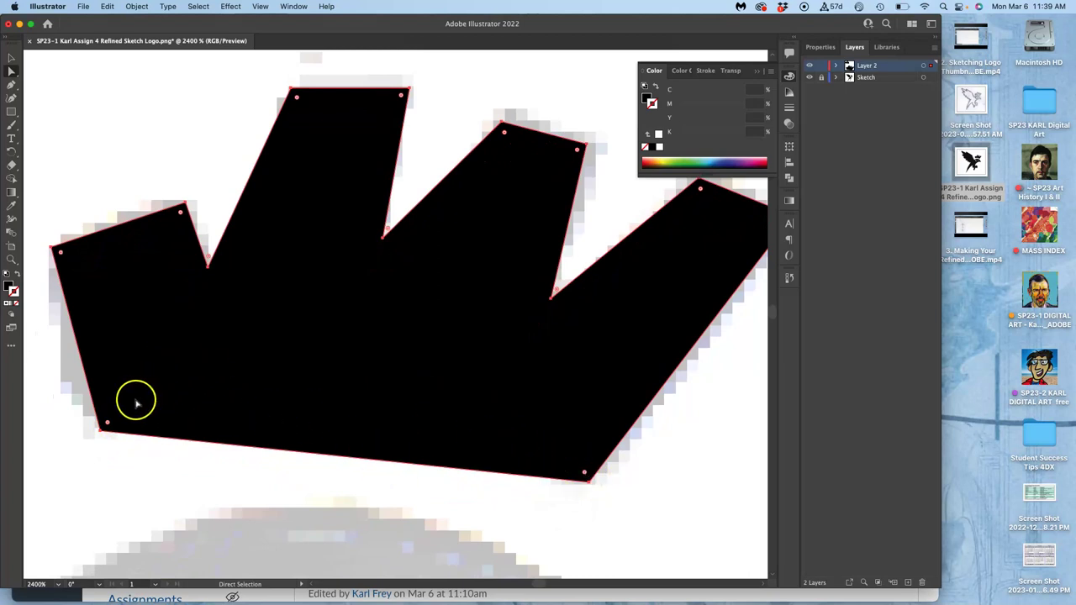
Step: Test rounding the second crown's bottom-left corner, restore it to sharp, and show its anchors
left_click(83, 106)
left_click(99, 431)
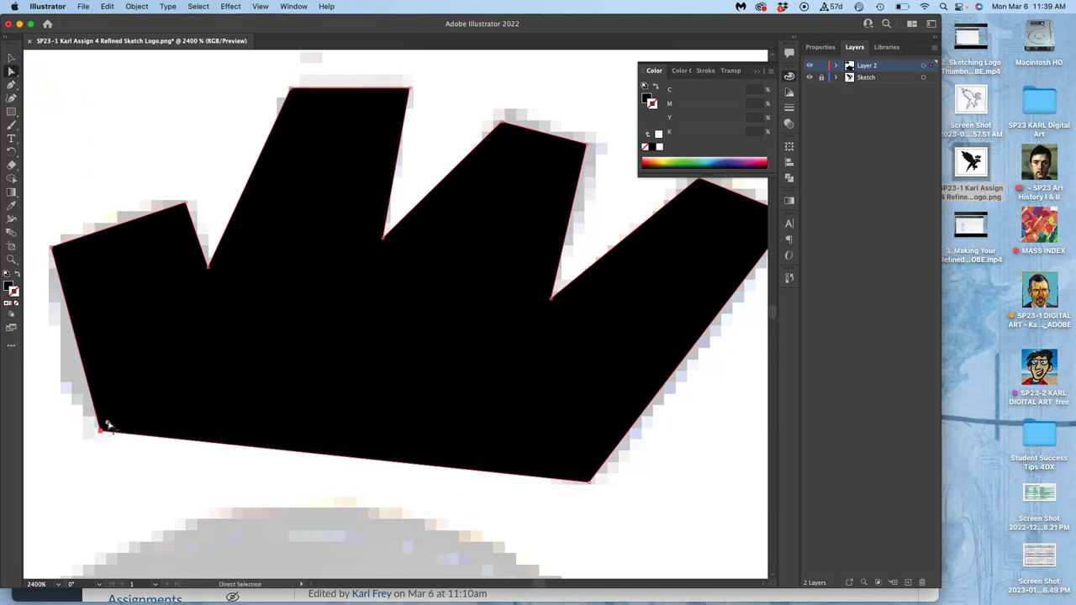
left_click_drag(107, 425, 203, 371)
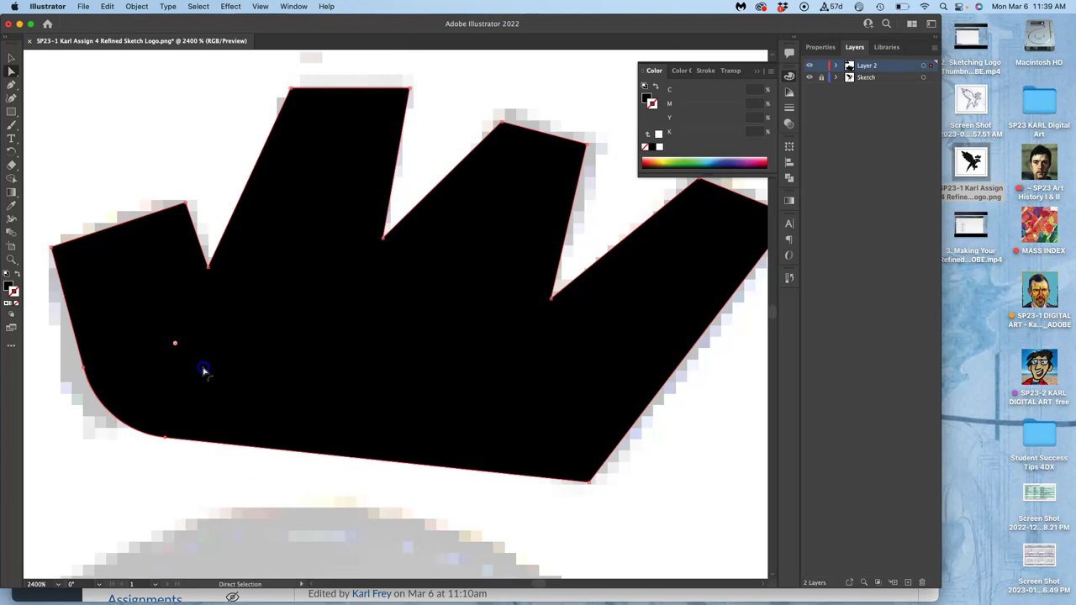
left_click_drag(204, 370, 130, 427)
left_click(240, 433)
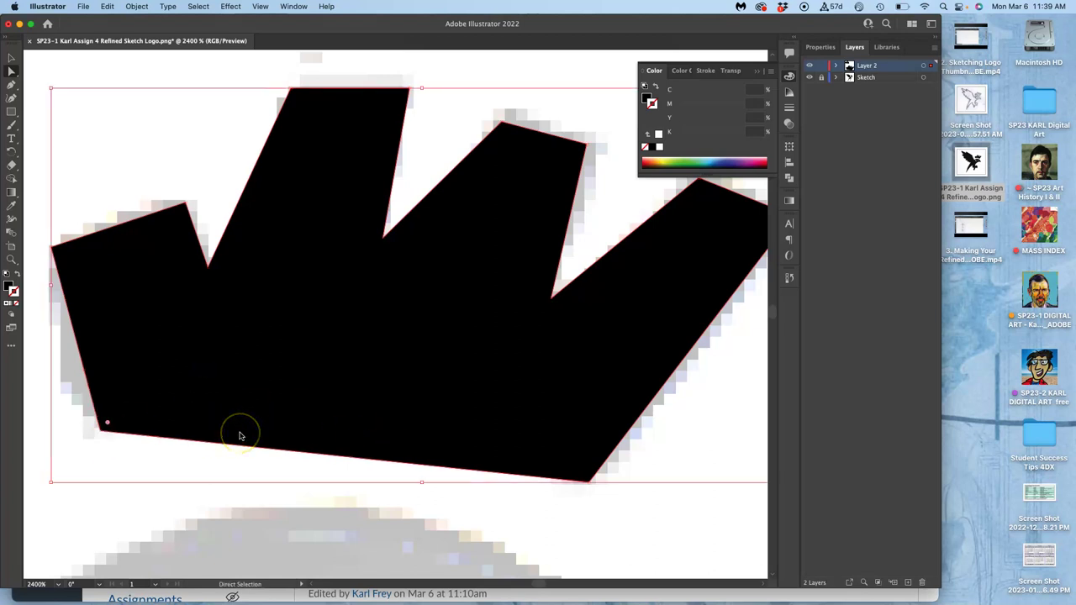
left_click(144, 233)
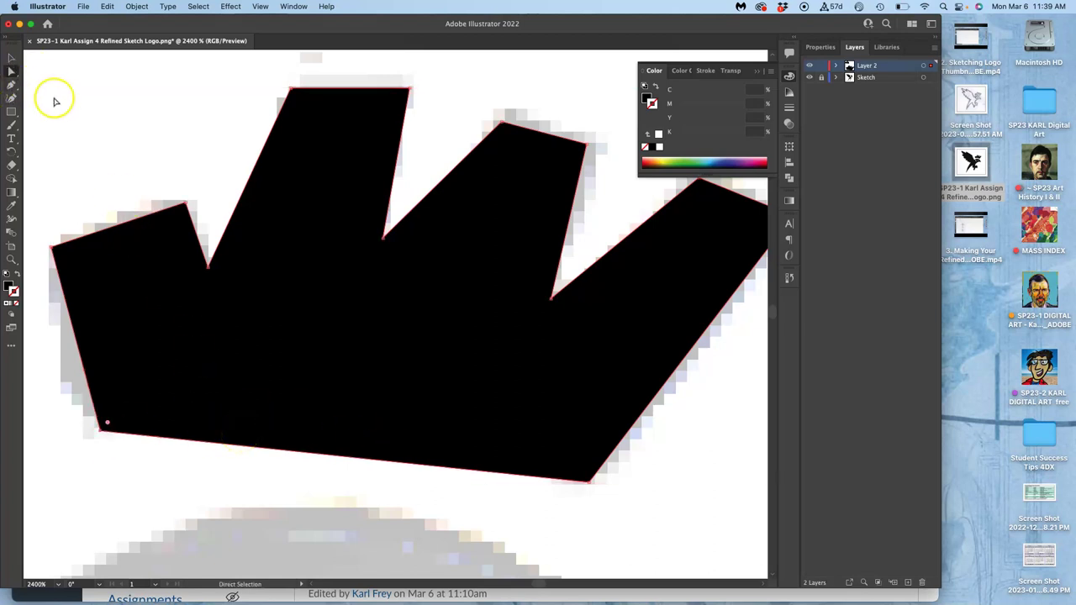
Step: Take the Anchor Point tool and pull curve handles from the crown's lower-left corner
left_click(13, 87)
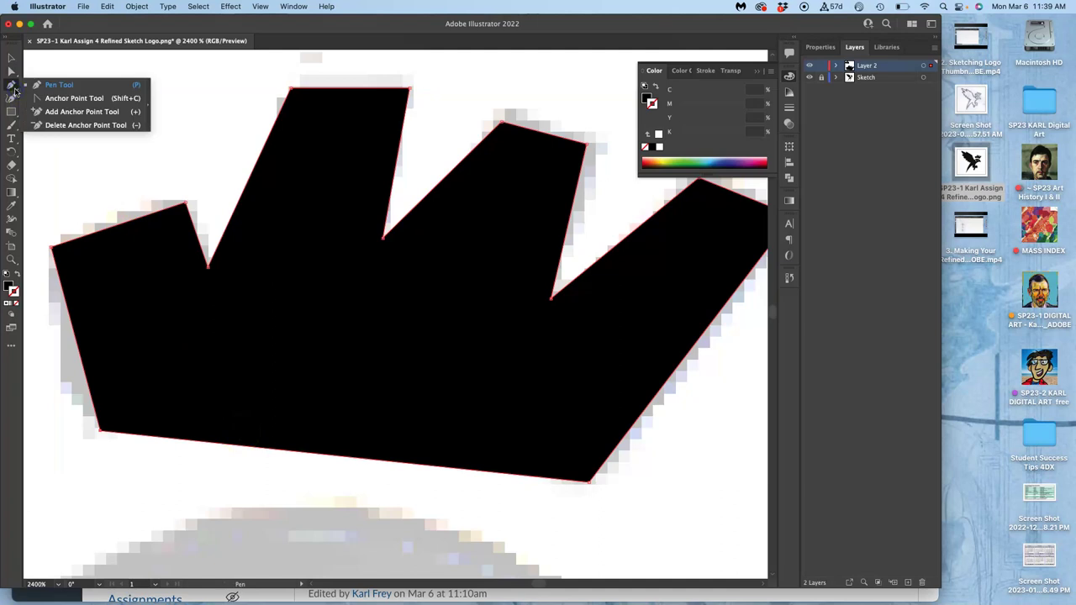
left_click_drag(14, 91, 52, 101)
mouse_move(49, 101)
left_mouse_down()
mouse_move(19, 66)
mouse_move(39, 101)
left_mouse_up()
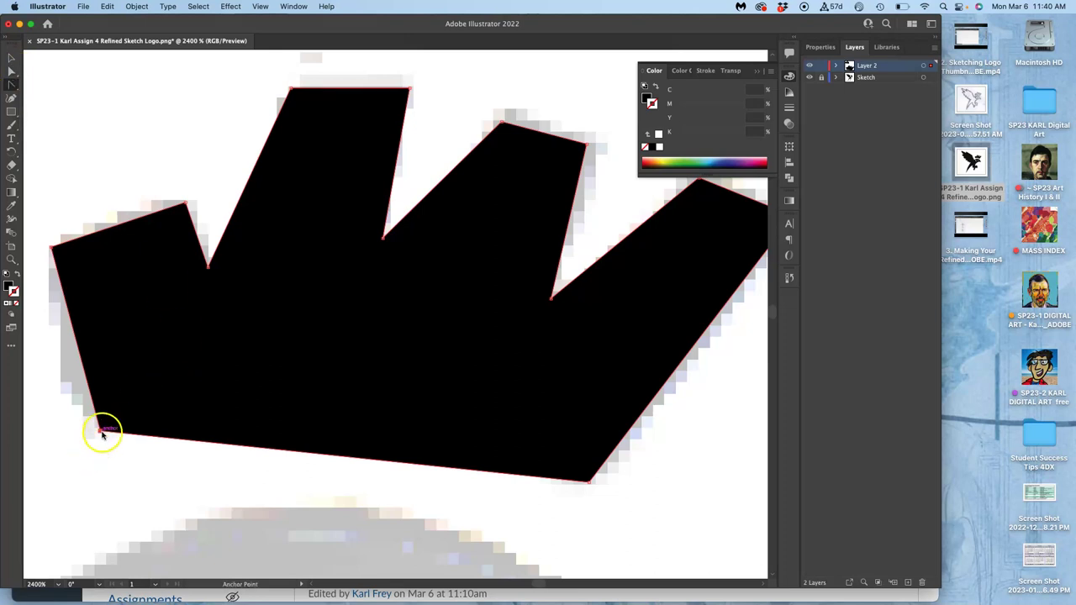
left_click_drag(100, 432, 63, 505)
scroll(410, 465, "right", 10)
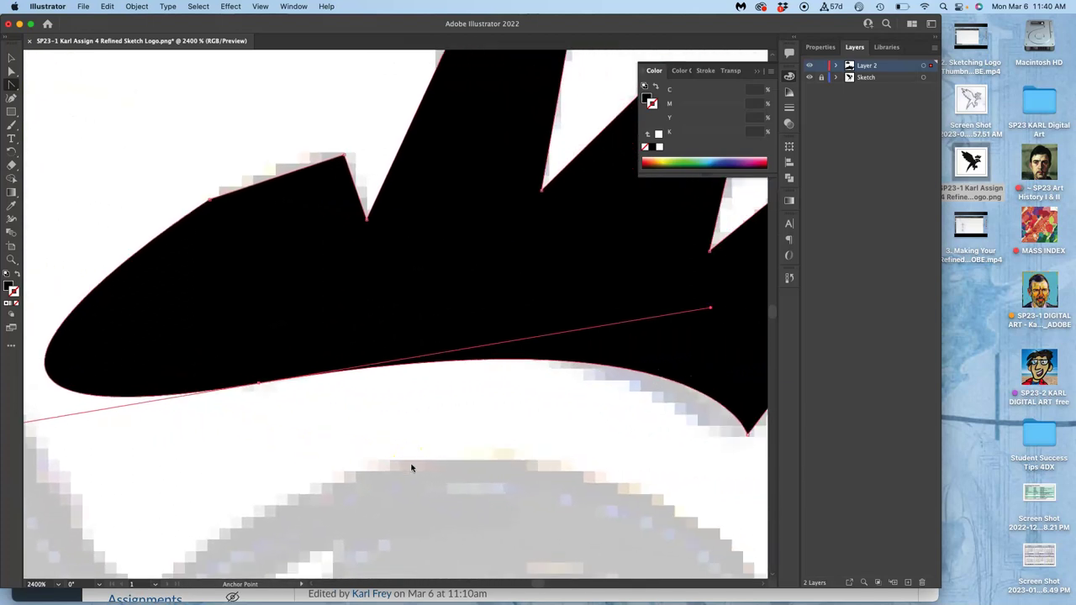
scroll(411, 468, "right", 2)
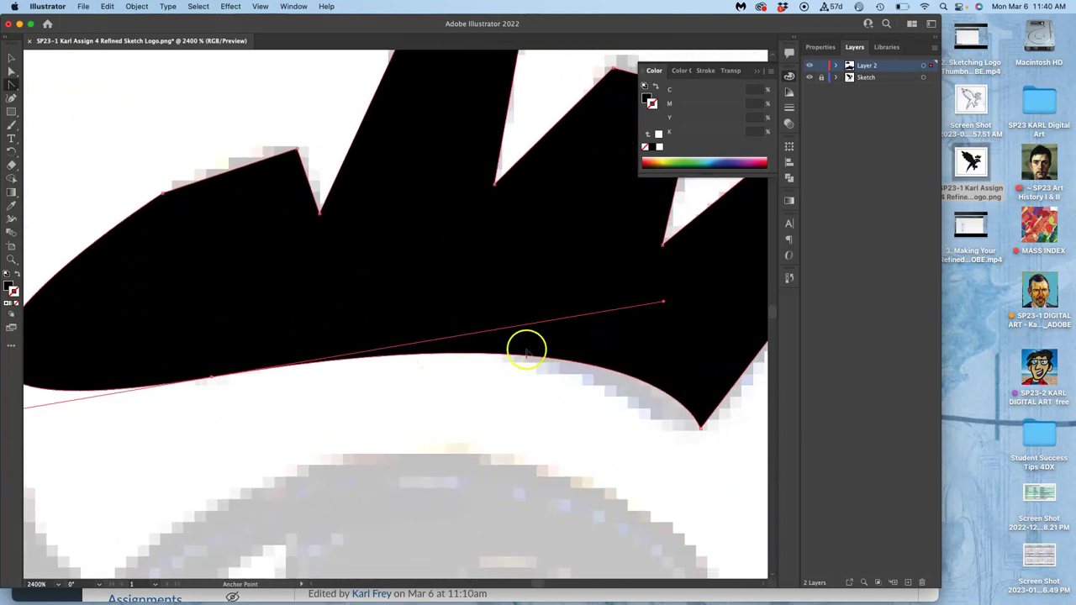
scroll(483, 368, "left", 10)
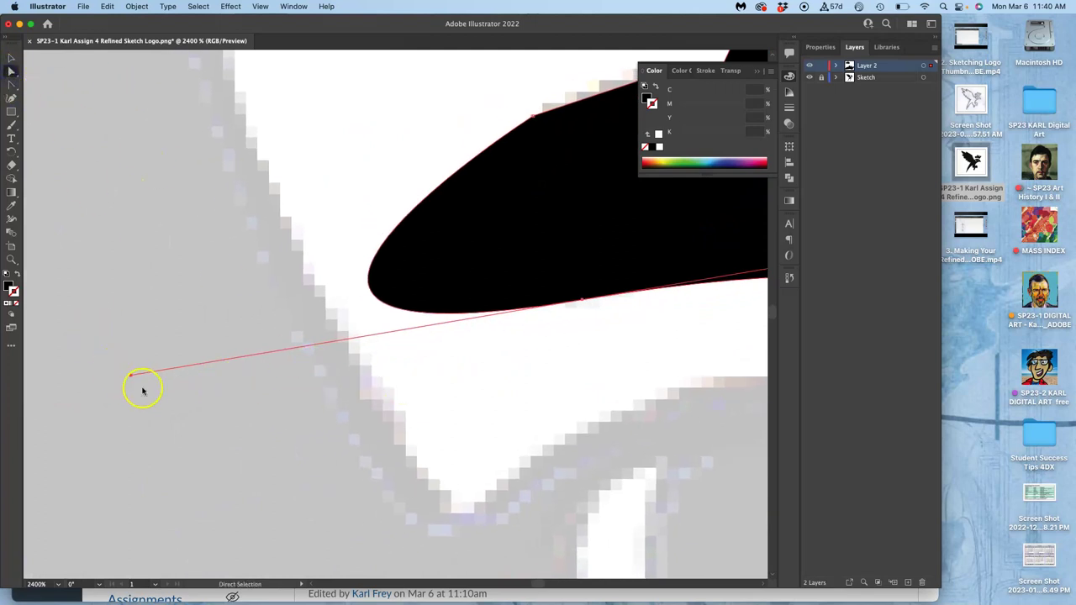
Step: Select the crown's bottom segment and drag it to bow upward, adjusting the curve rightward
left_click(128, 385)
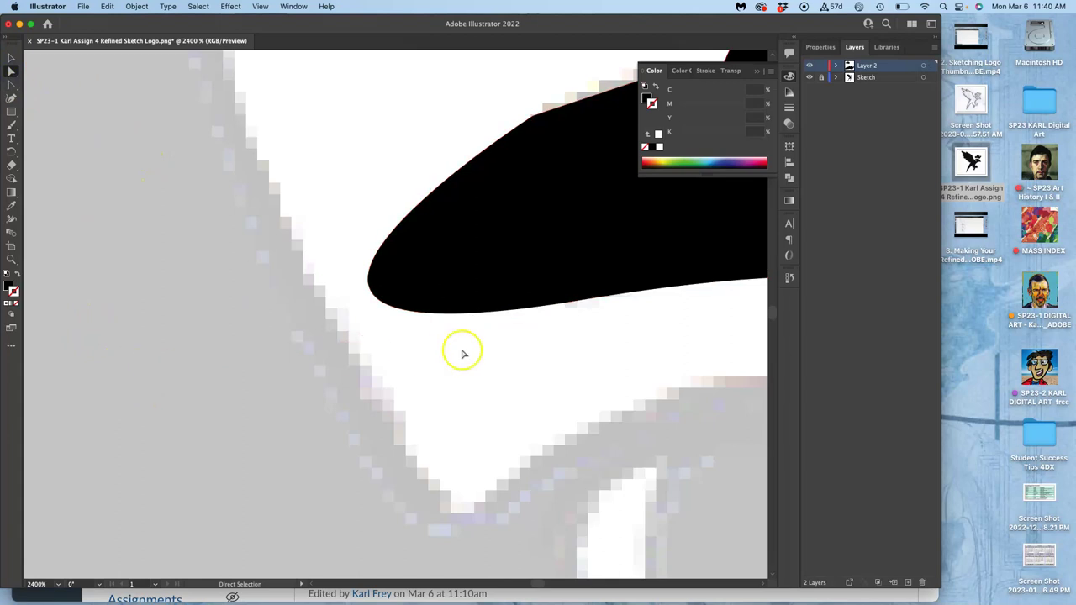
scroll(614, 293, "right", 5)
left_click(626, 249)
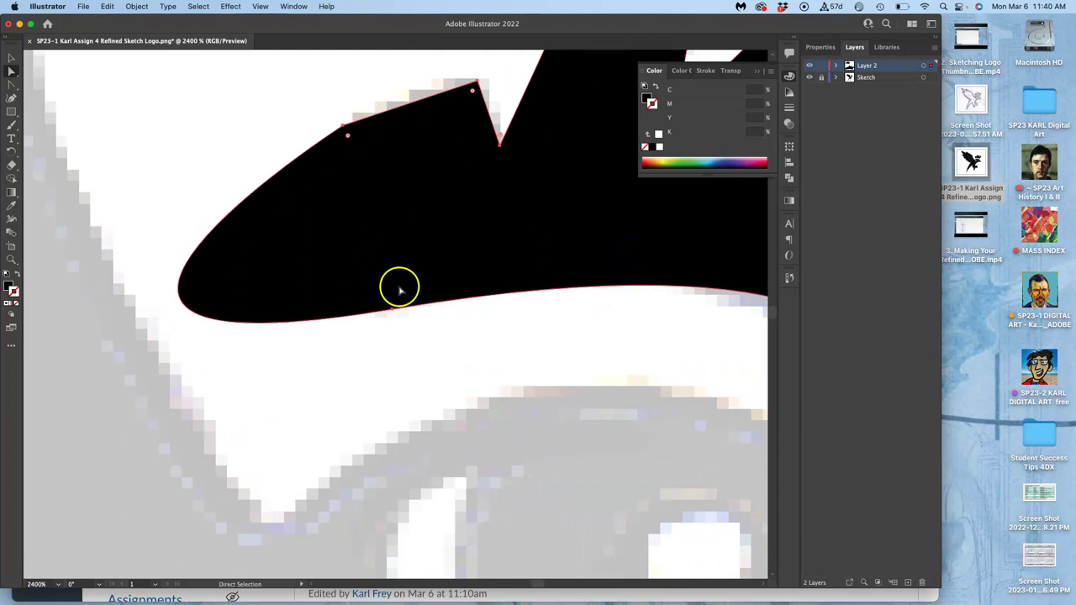
left_click(391, 310)
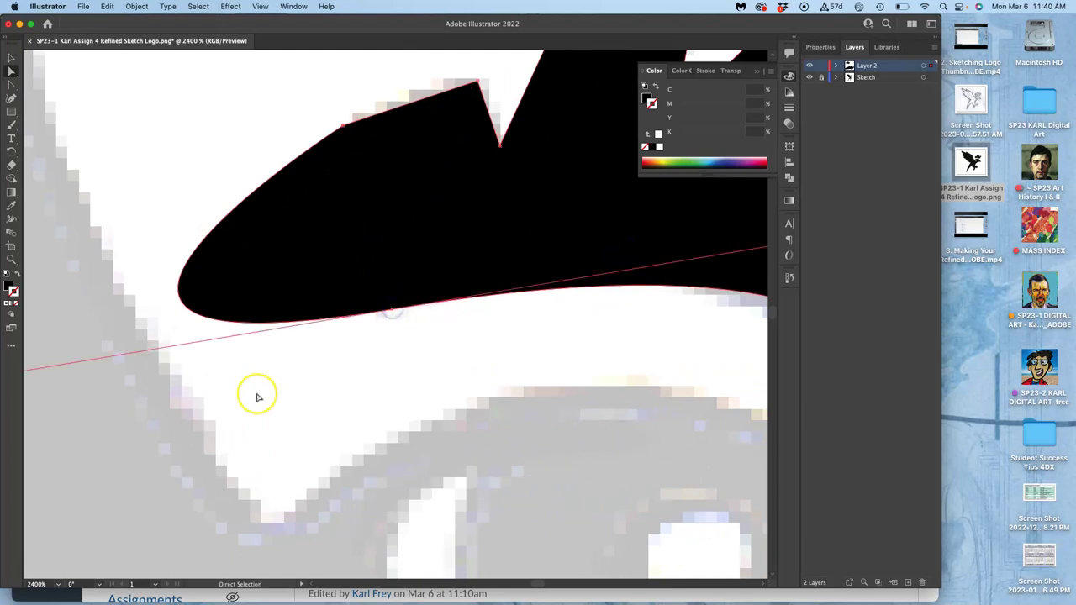
scroll(257, 397, "left", 5)
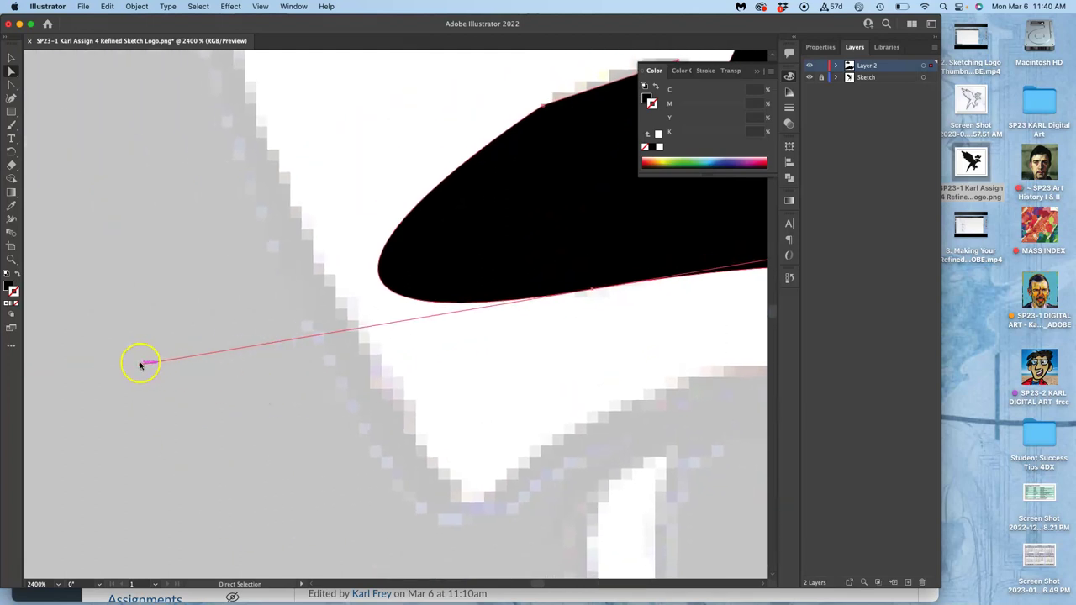
left_click_drag(142, 363, 593, 292)
scroll(571, 323, "right", 5)
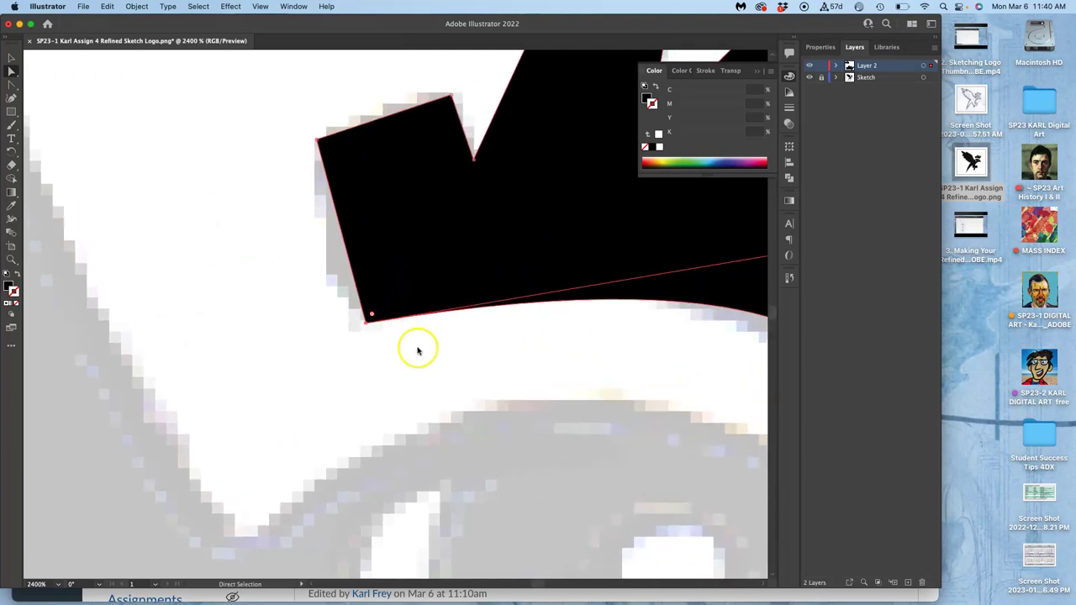
scroll(418, 350, "right", 5)
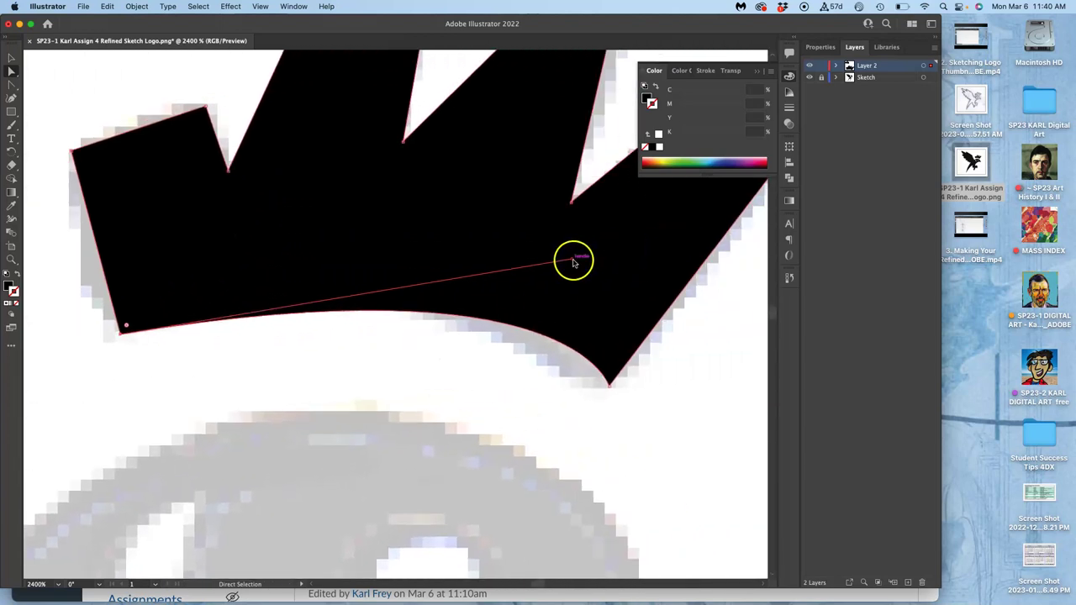
left_click_drag(571, 263, 389, 258)
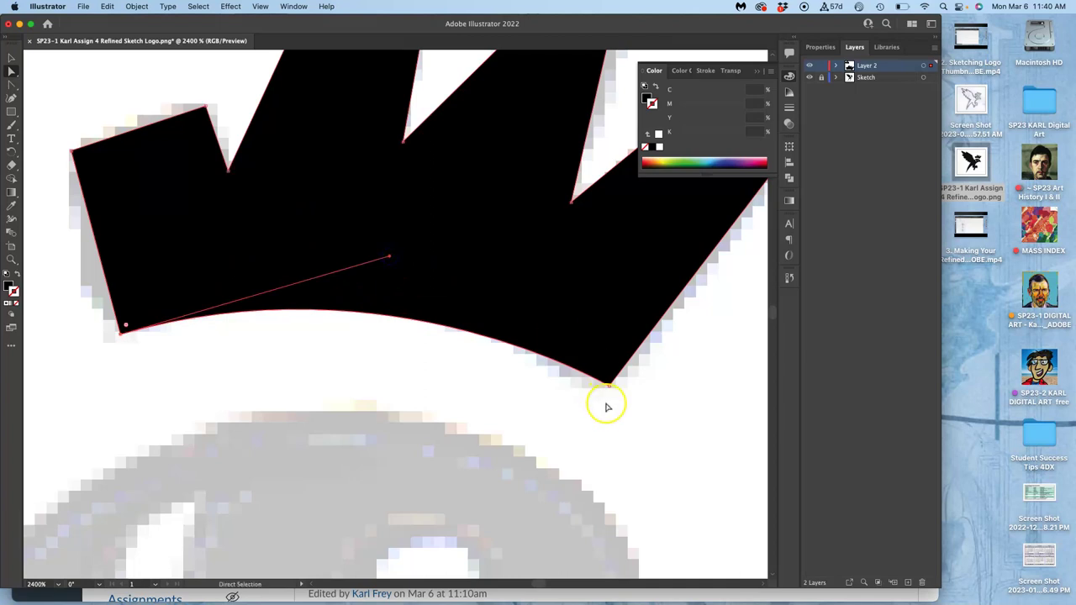
Step: With the Anchor Point Tool, pull handles from the bottom-right anchor, then restore its sharp corner
mouse_move(610, 388)
left_mouse_down()
mouse_move(598, 392)
mouse_move(610, 385)
left_mouse_up()
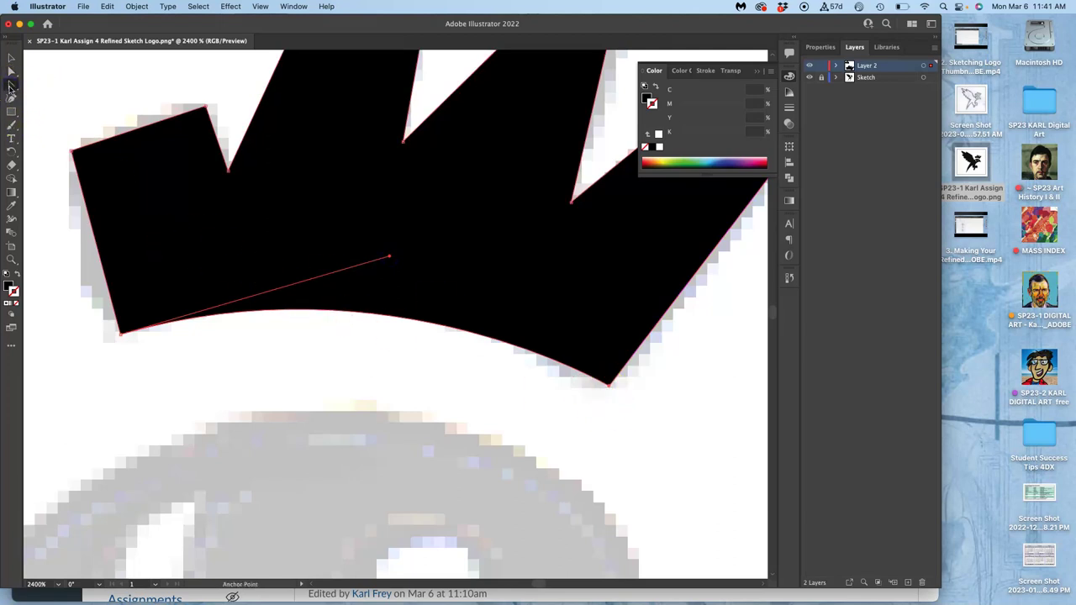
left_click_drag(12, 85, 67, 97)
left_click_drag(609, 386, 497, 320)
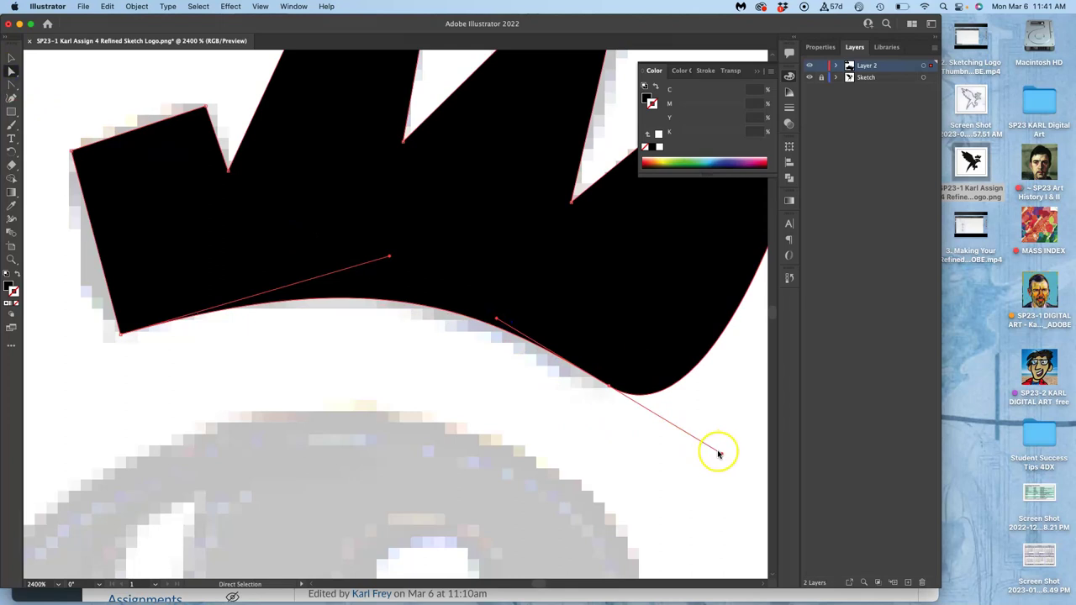
left_click_drag(721, 454, 609, 386)
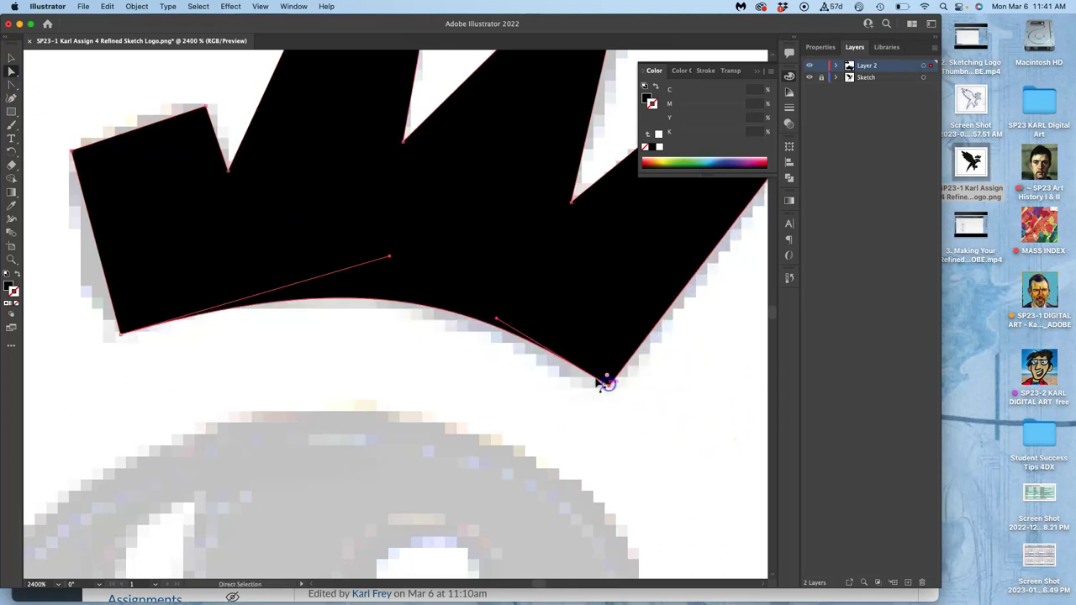
Step: Adjust the bottom edge's direction handles into an even upward arch and review it
left_click(499, 320)
left_click_drag(497, 319, 448, 309)
left_click(391, 260)
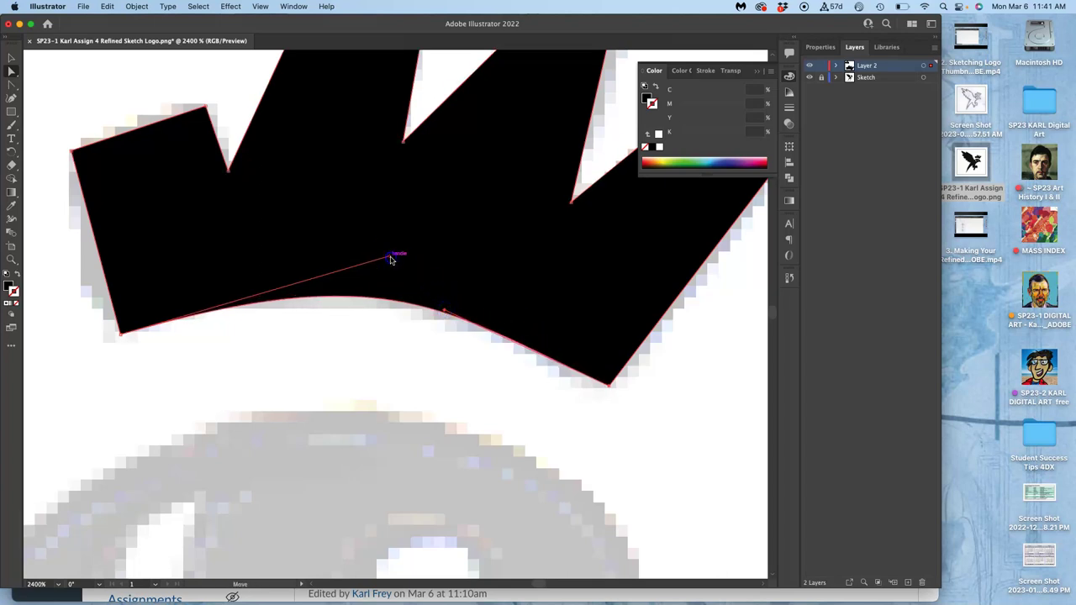
left_click_drag(390, 260, 363, 297)
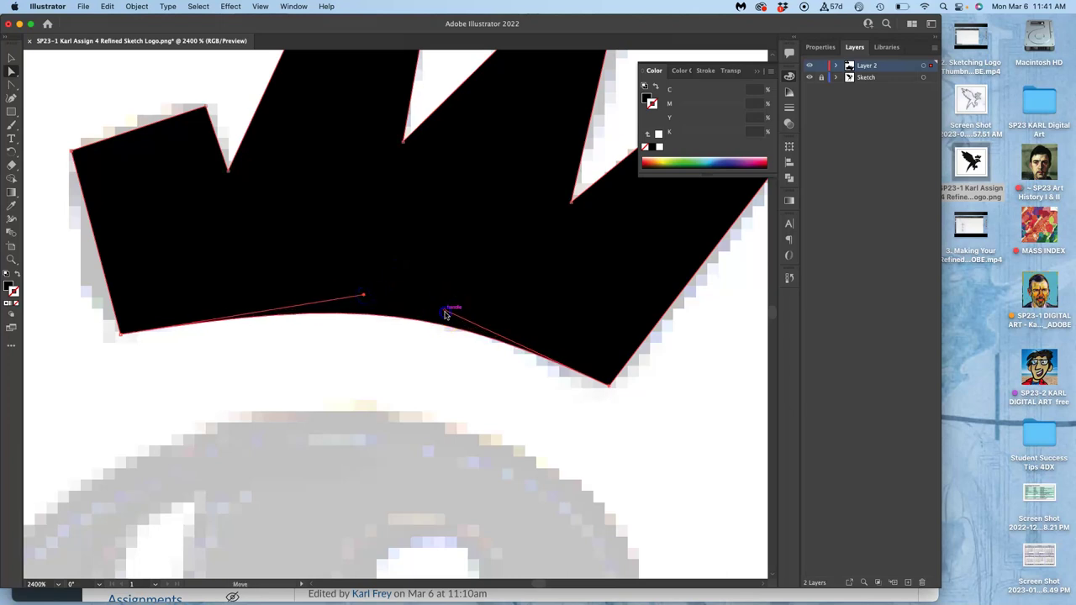
left_click_drag(445, 313, 429, 303)
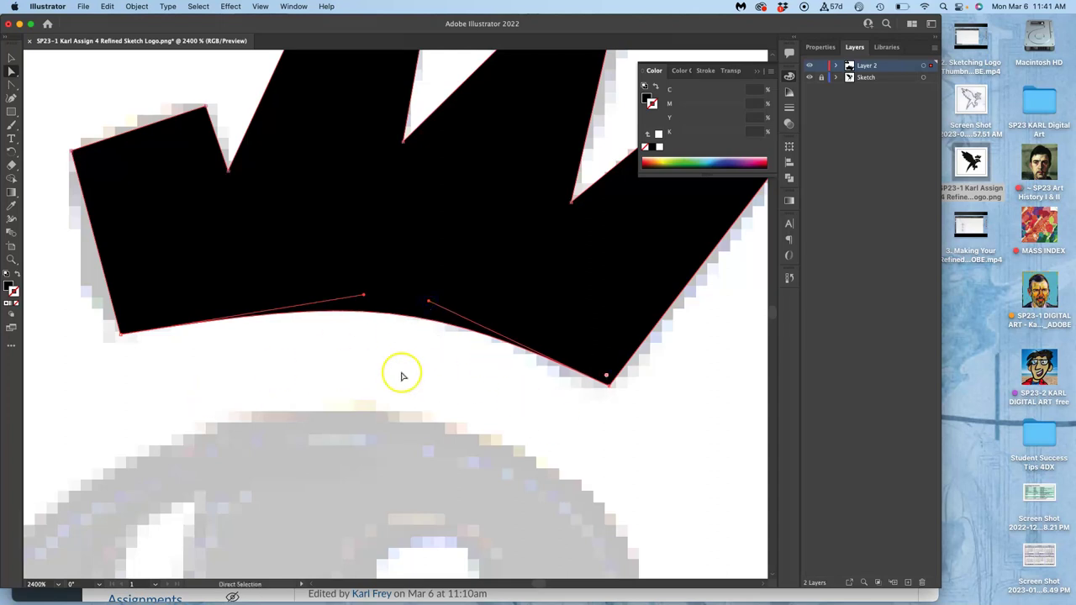
left_click(449, 406)
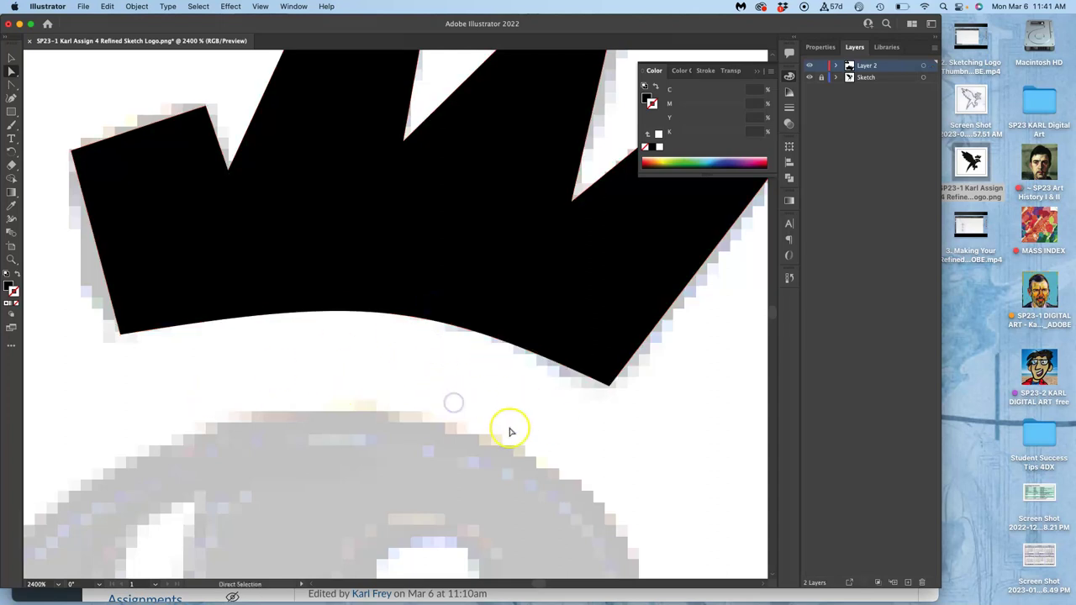
scroll(509, 432, "down", 3)
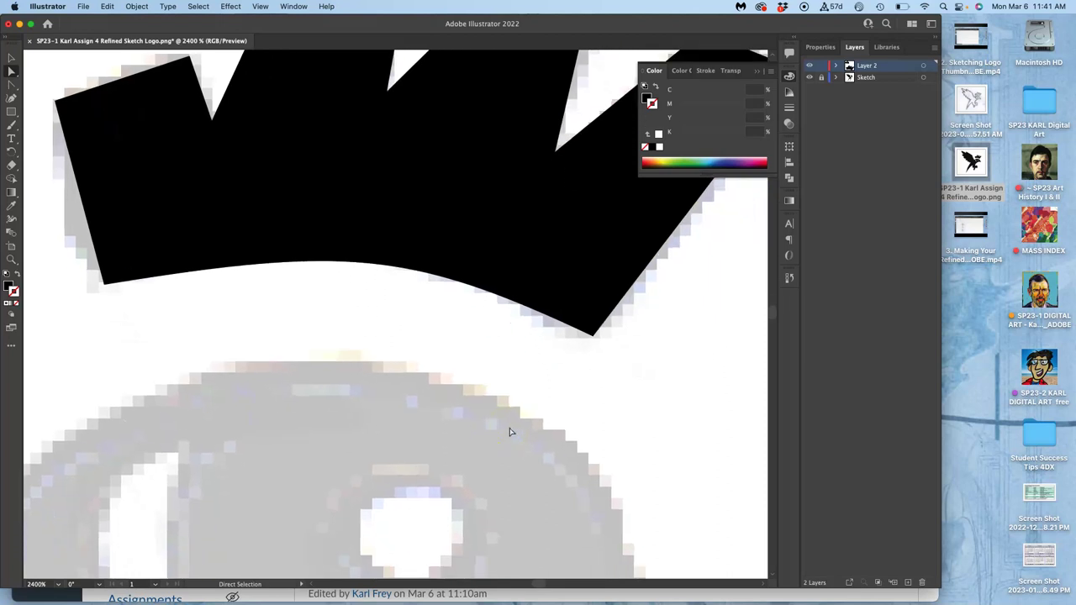
Step: Select the lower crown and drag its Transparency opacity down to 0%
scroll(510, 432, "down", 5)
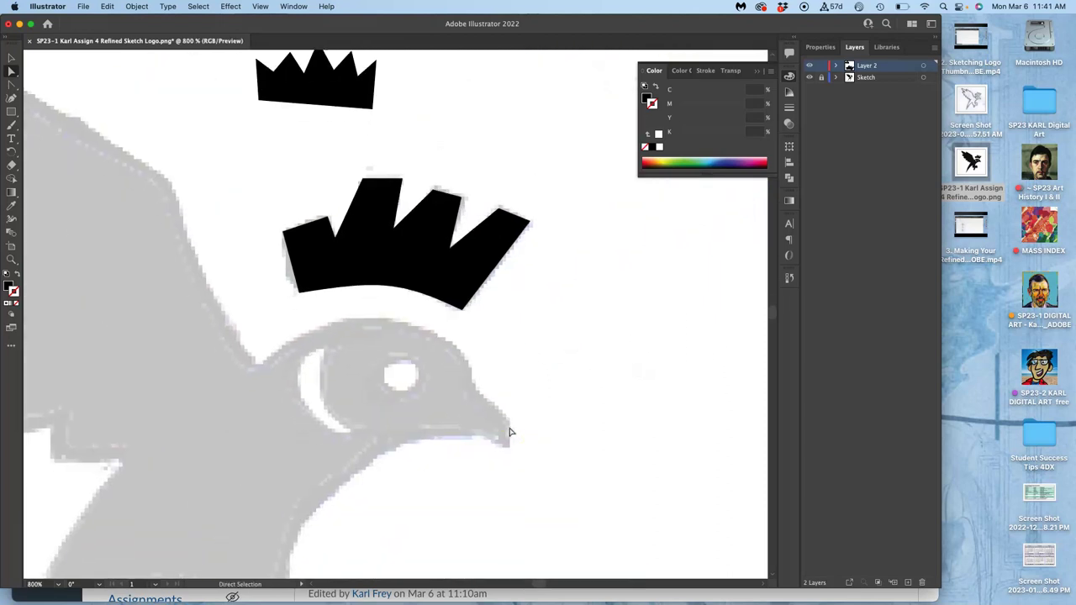
scroll(509, 432, "up", 3)
left_click(380, 322)
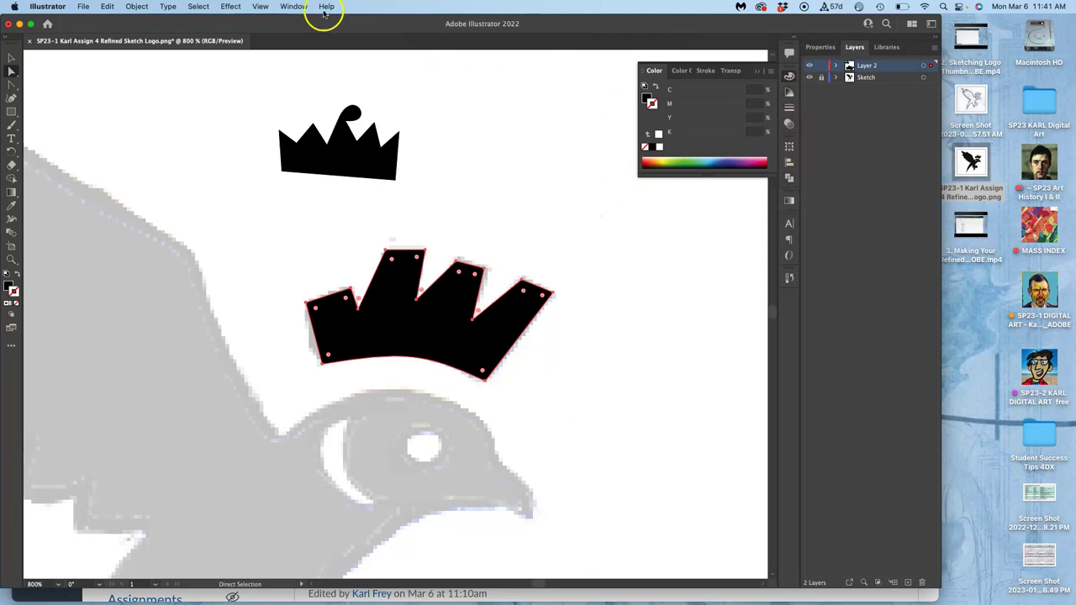
left_click(294, 7)
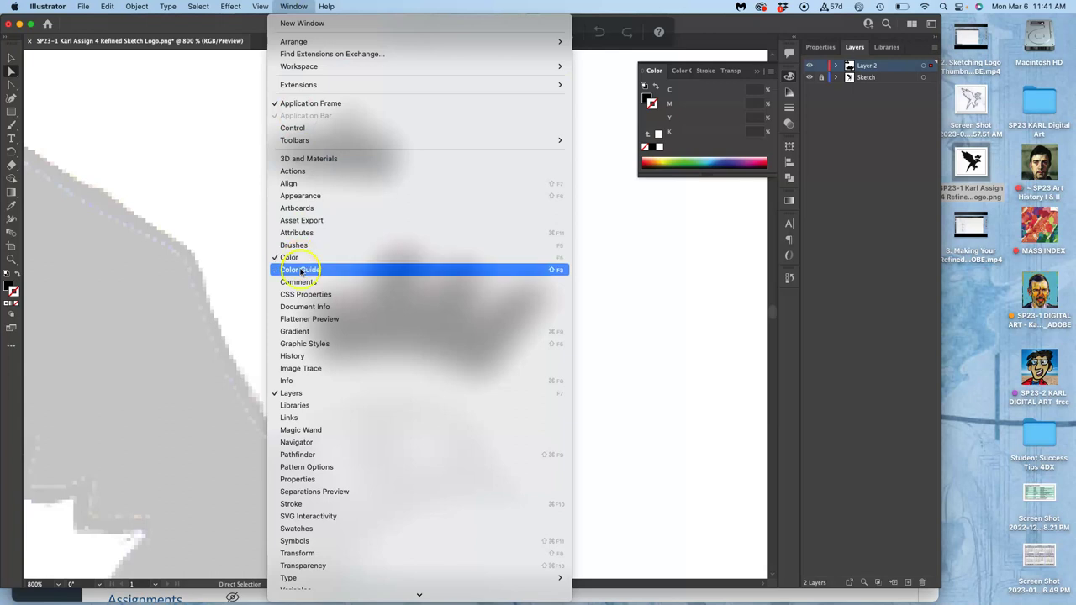
scroll(316, 390, "down", 1)
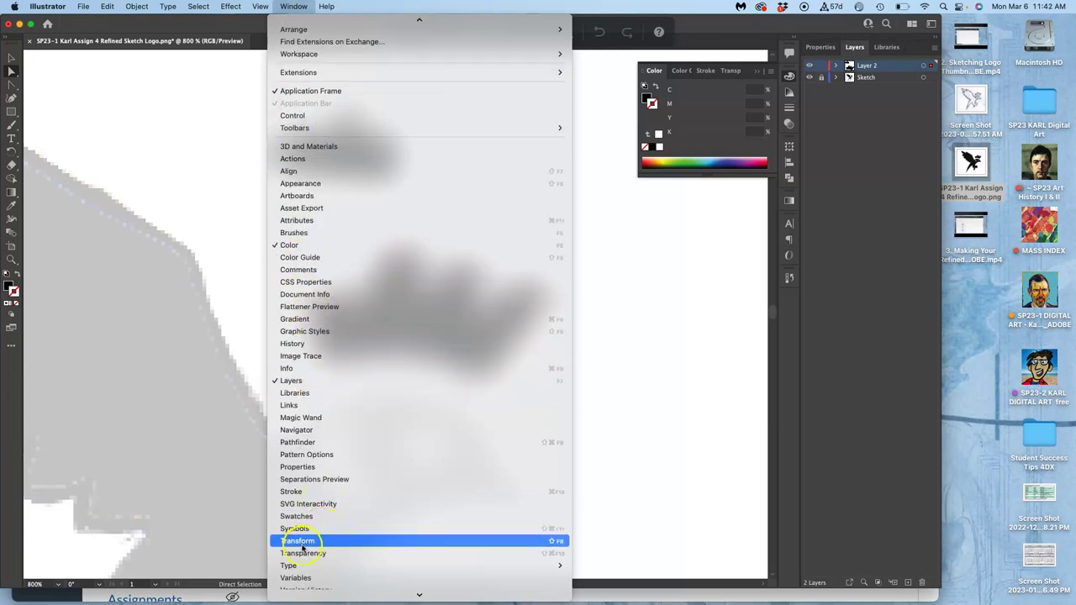
left_click(303, 553)
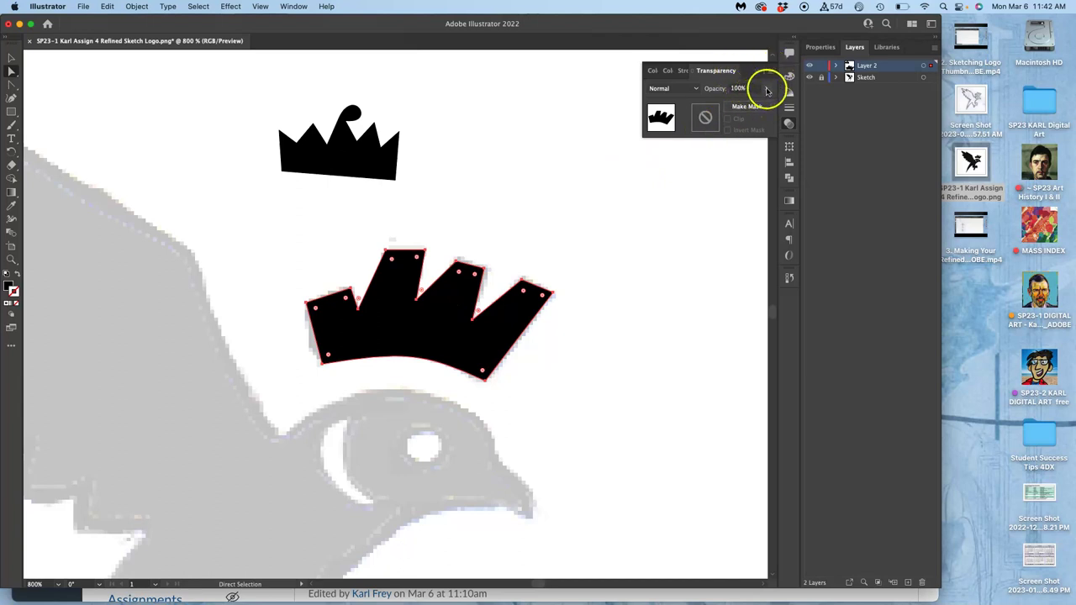
left_click(766, 89)
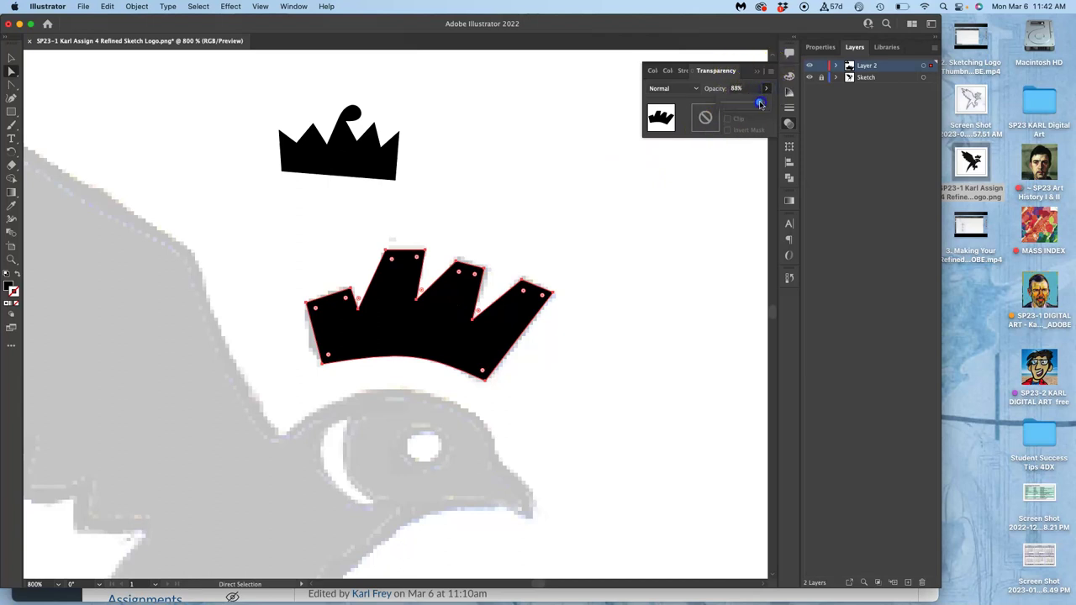
left_click_drag(750, 105, 724, 106)
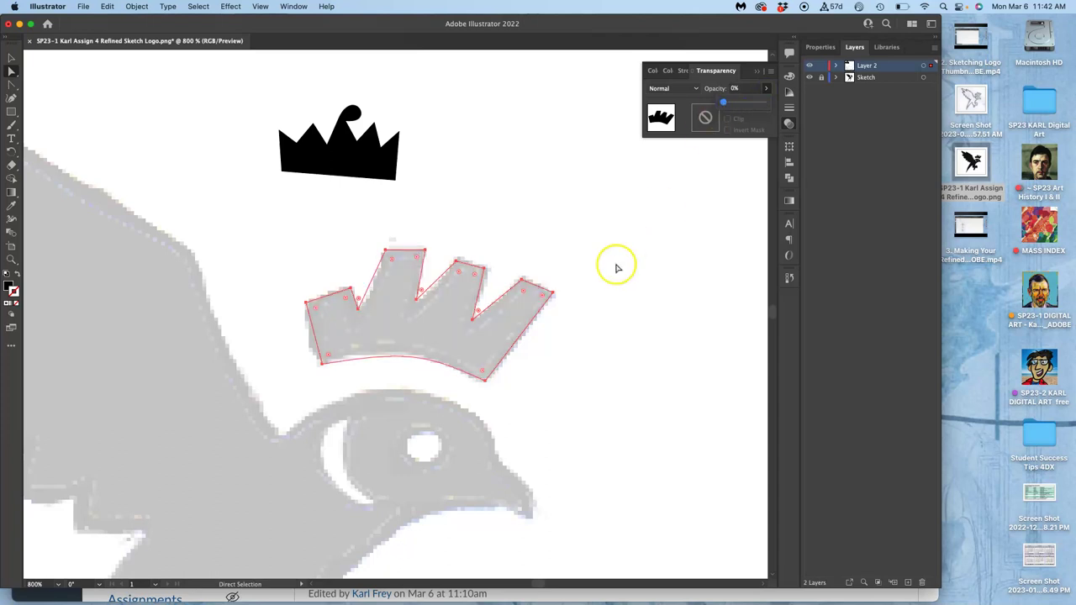